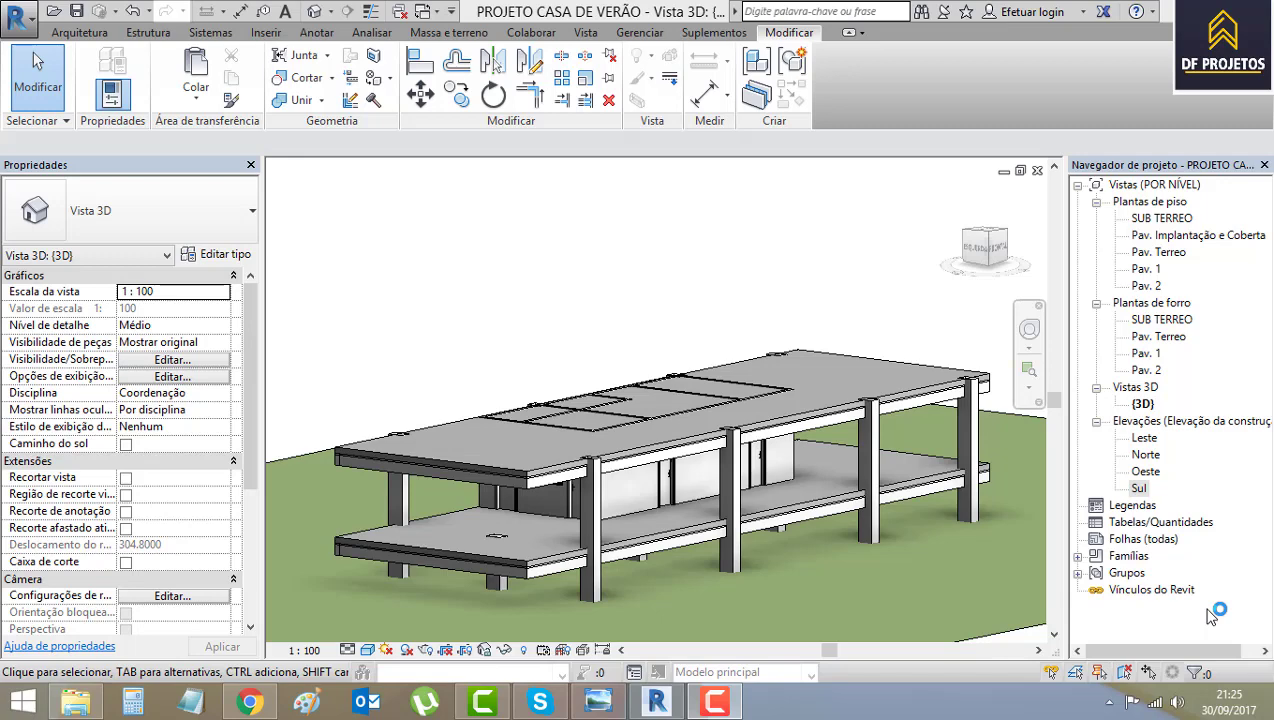
Show the Farnsworth House reference photo in Windows Photo Viewer beside the Revit model.
left_click(598, 701)
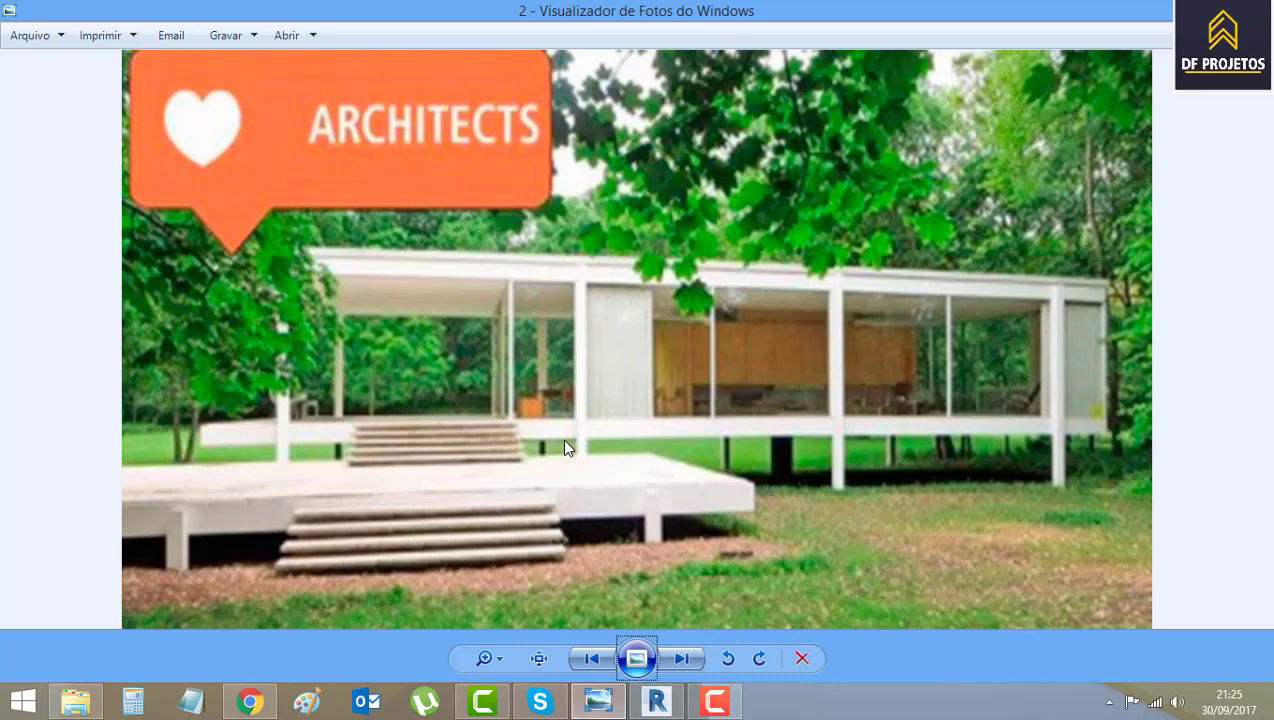
Return to the Revit 3D view of the PROJETO CASA DE VERÃO model.
left_click(657, 701)
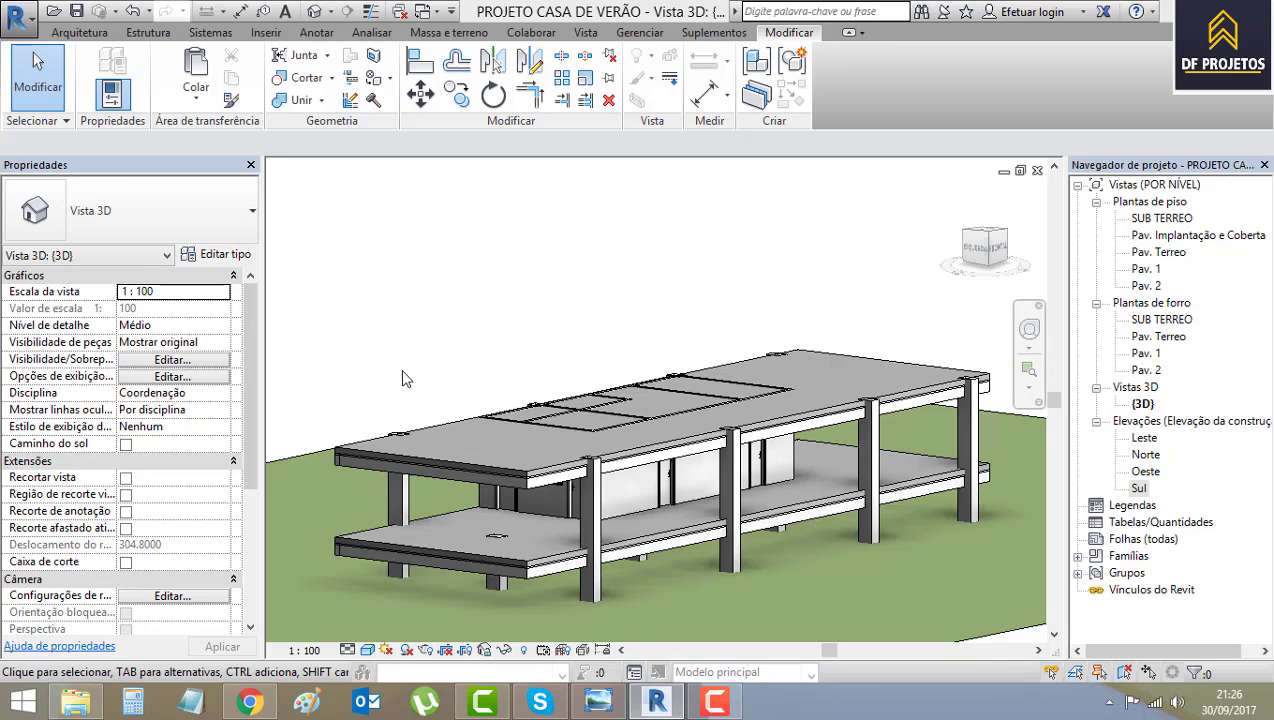
left_click(599, 710)
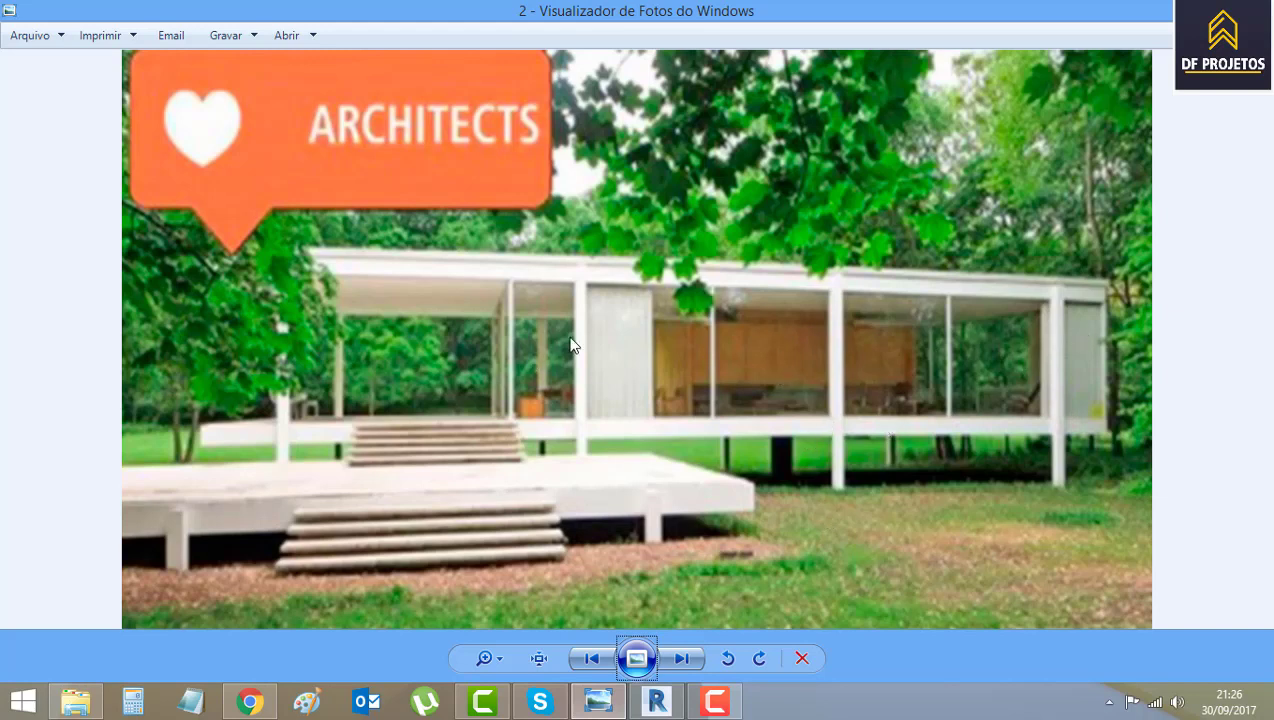
left_click(656, 701)
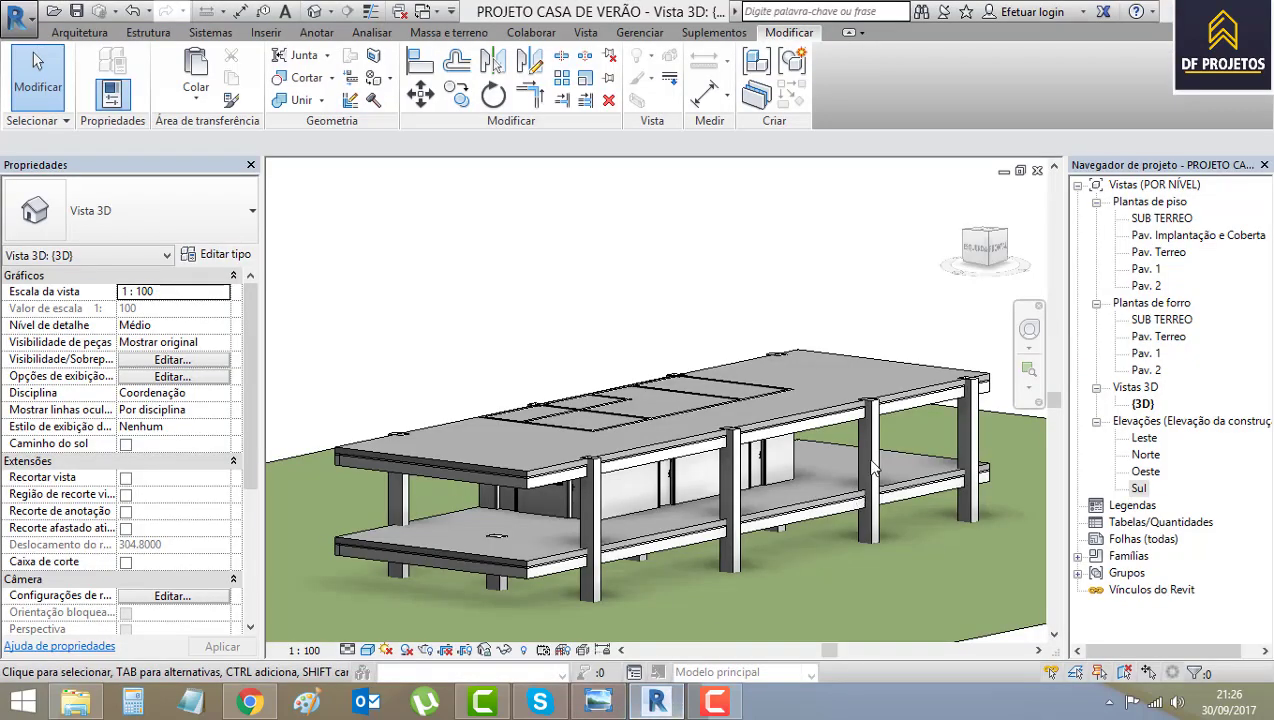
Open the Pav. Terreo floor plan and start the Architecture Wall tool.
double_click(1158, 252)
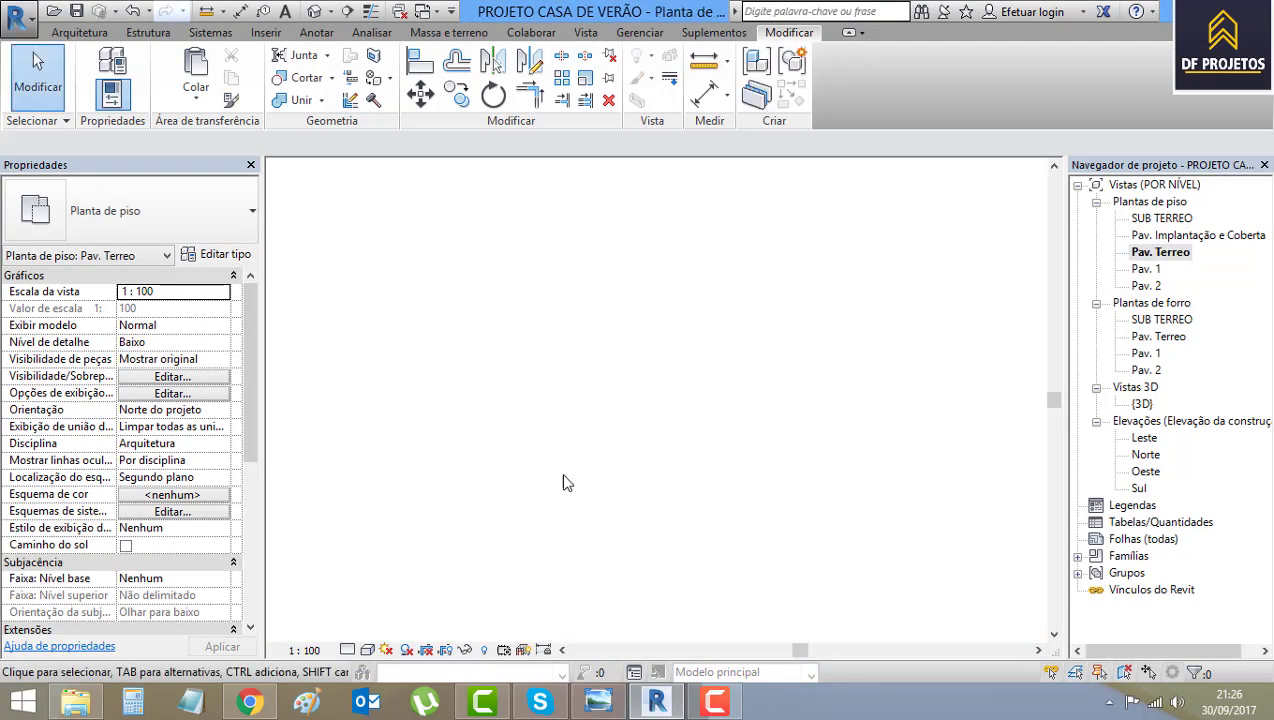
scroll(563, 484, "down", 3)
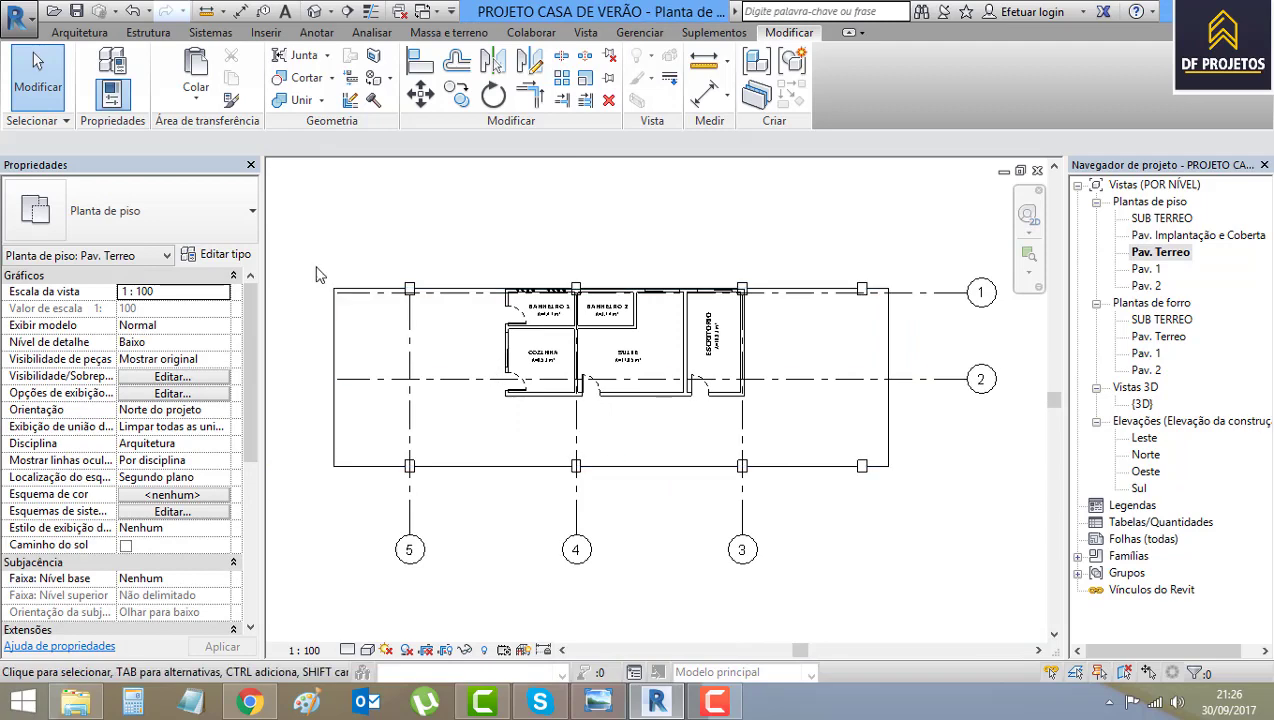
left_click(68, 37)
left_click(100, 70)
scroll(421, 455, "up", 3)
scroll(360, 392, "up", 2)
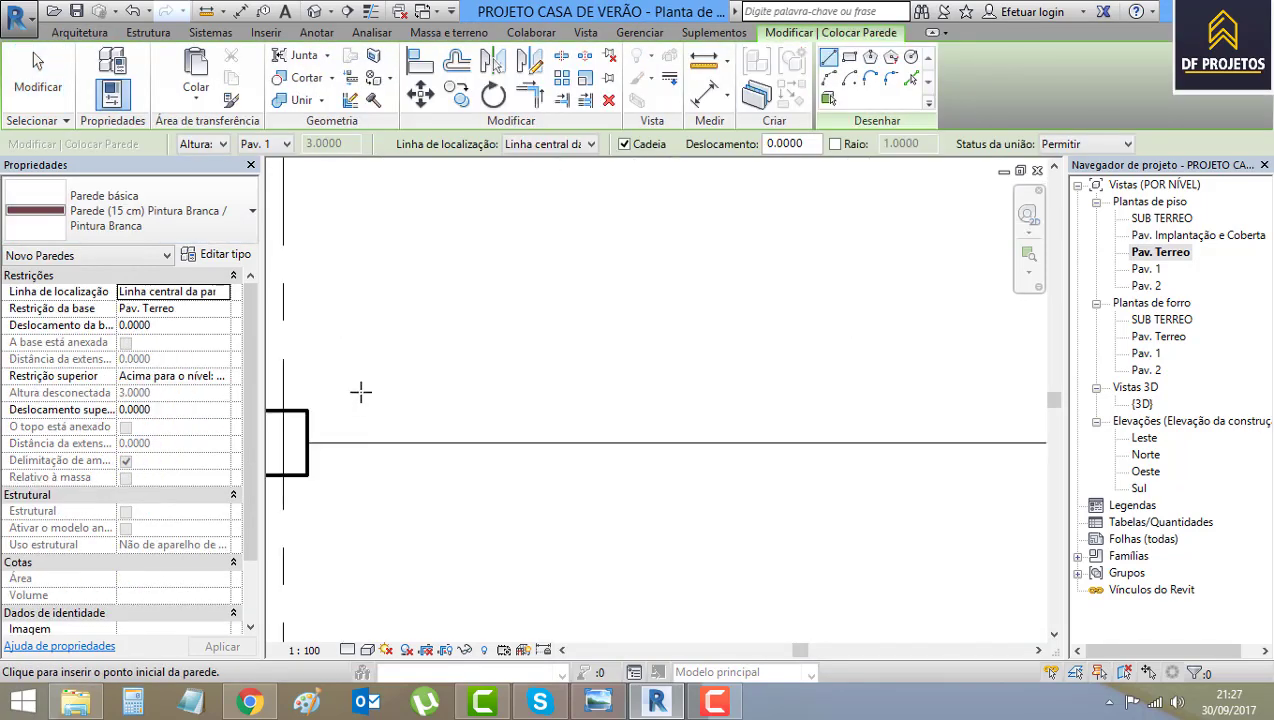
scroll(360, 392, "down", 1)
Draw 15 cm Pintura Branca walls along the bottom, right side and top of the slab.
left_click(320, 380)
scroll(390, 390, "down", 2)
scroll(412, 395, "down", 2)
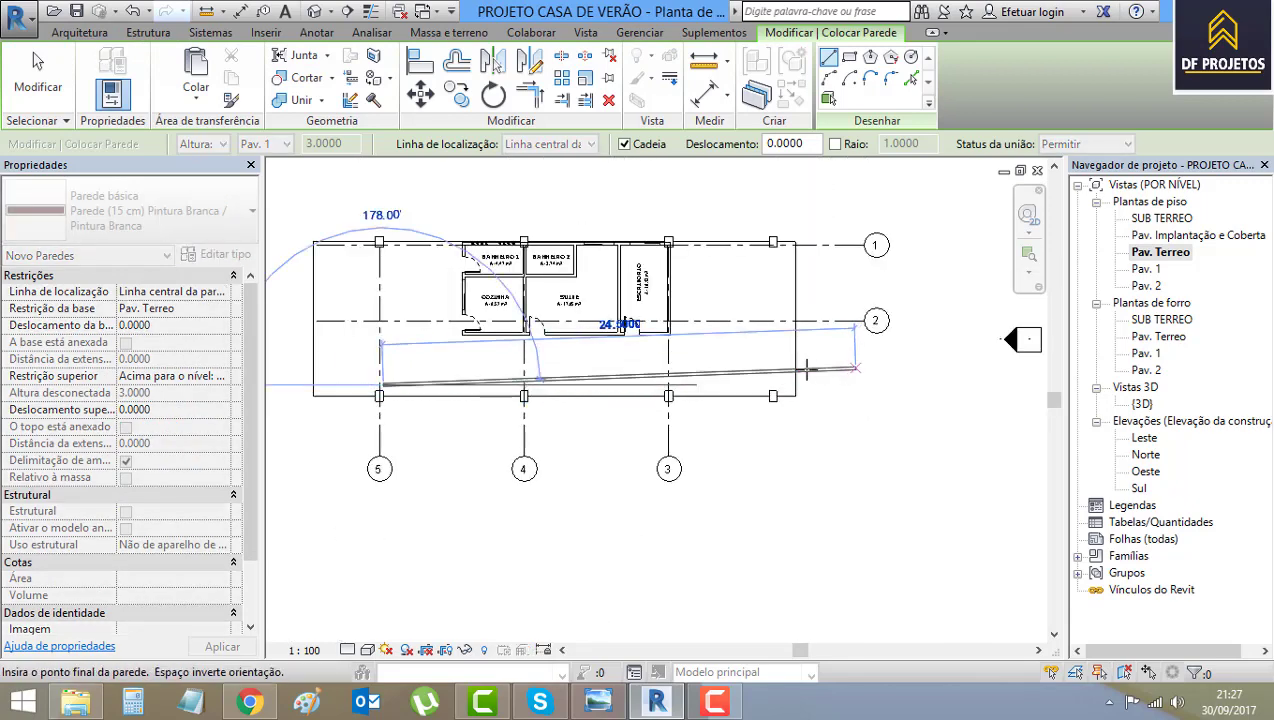
left_click(776, 385)
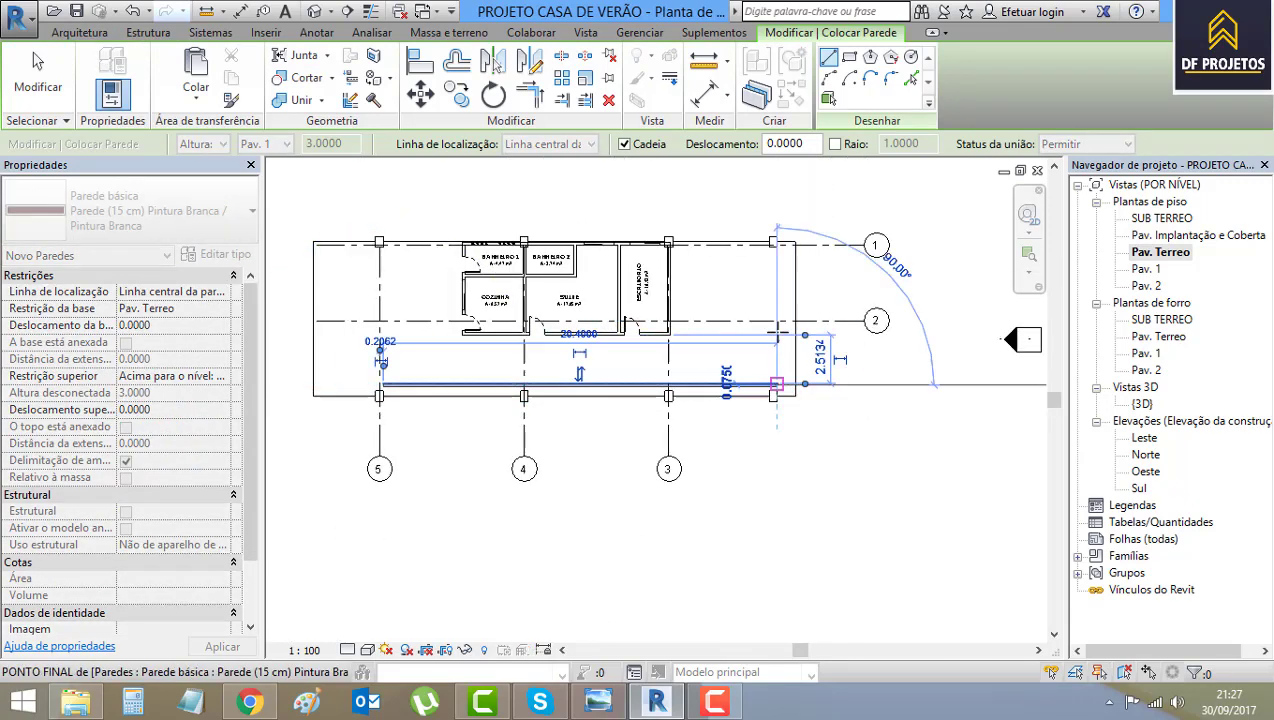
left_click(776, 262)
left_click(686, 262)
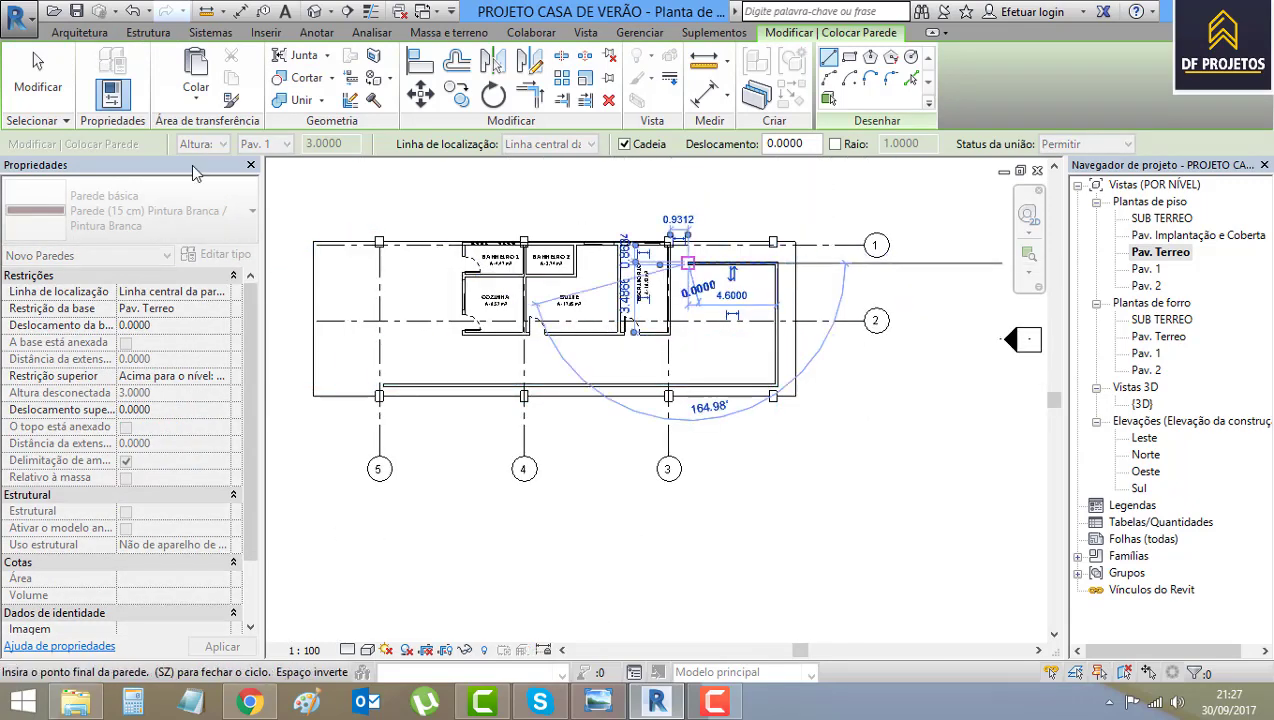
left_click(14, 75)
scroll(679, 403, "up", 2)
scroll(679, 403, "up", 2)
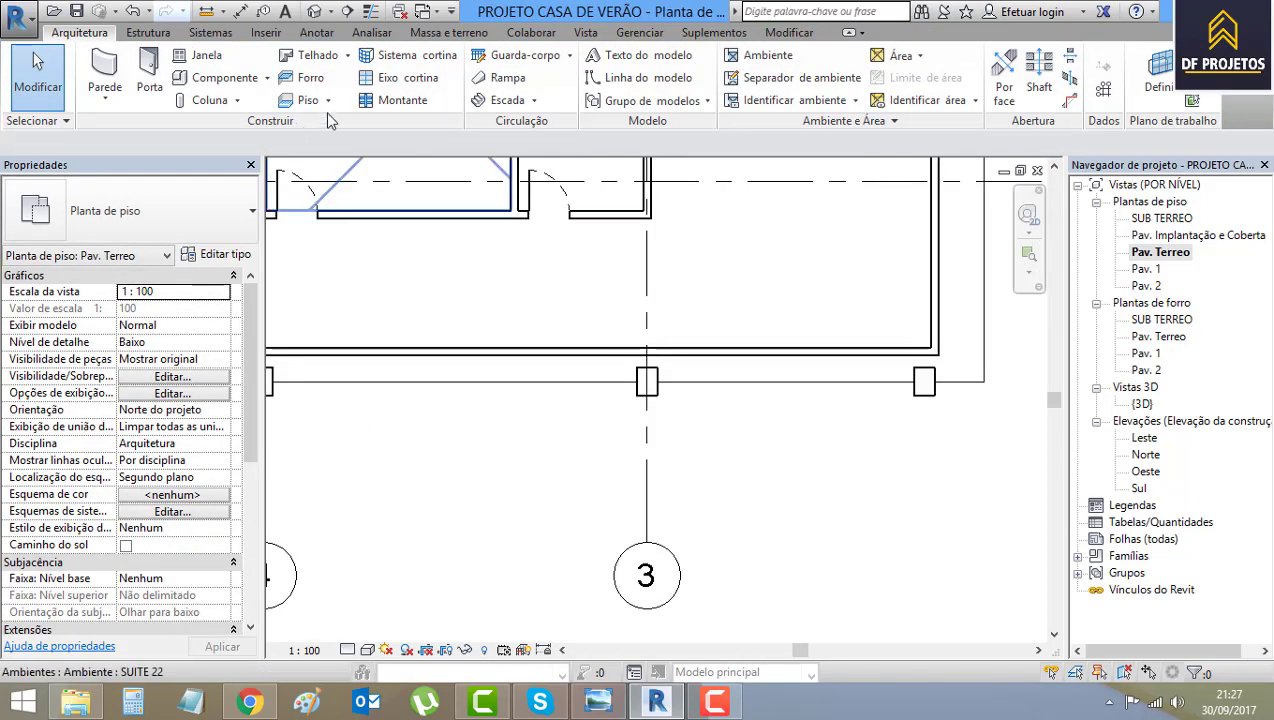
Align the new walls onto the floor slab edges, including the horizontal wall.
left_click(540, 352)
left_click(420, 62)
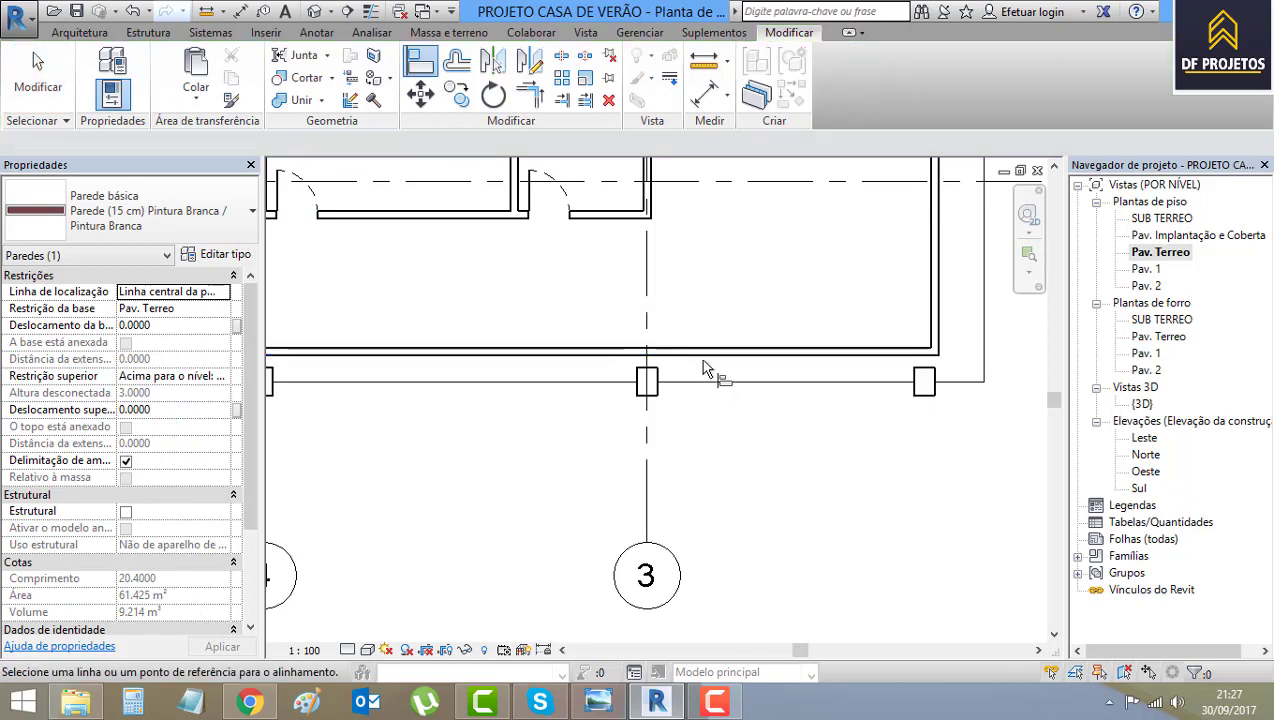
scroll(703, 368, "up", 3)
left_click(752, 411)
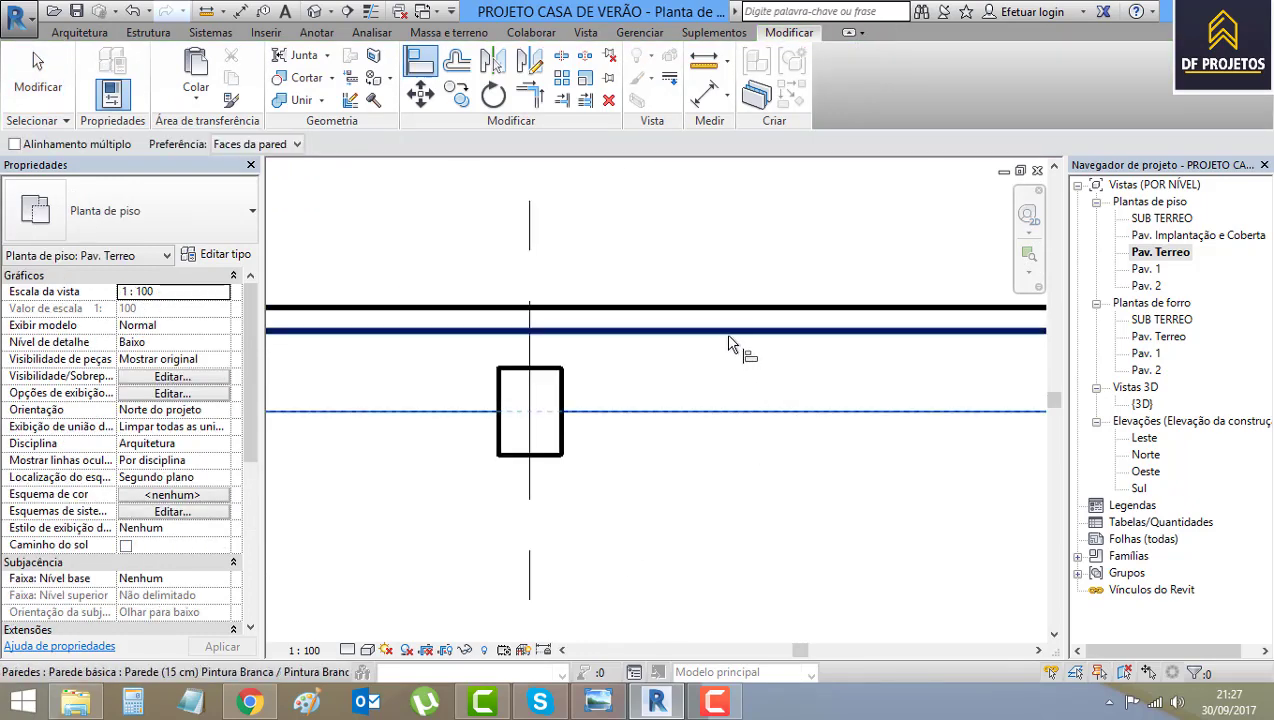
scroll(728, 345, "down", 1)
scroll(726, 364, "down", 2)
scroll(692, 464, "down", 2)
scroll(501, 534, "up", 3)
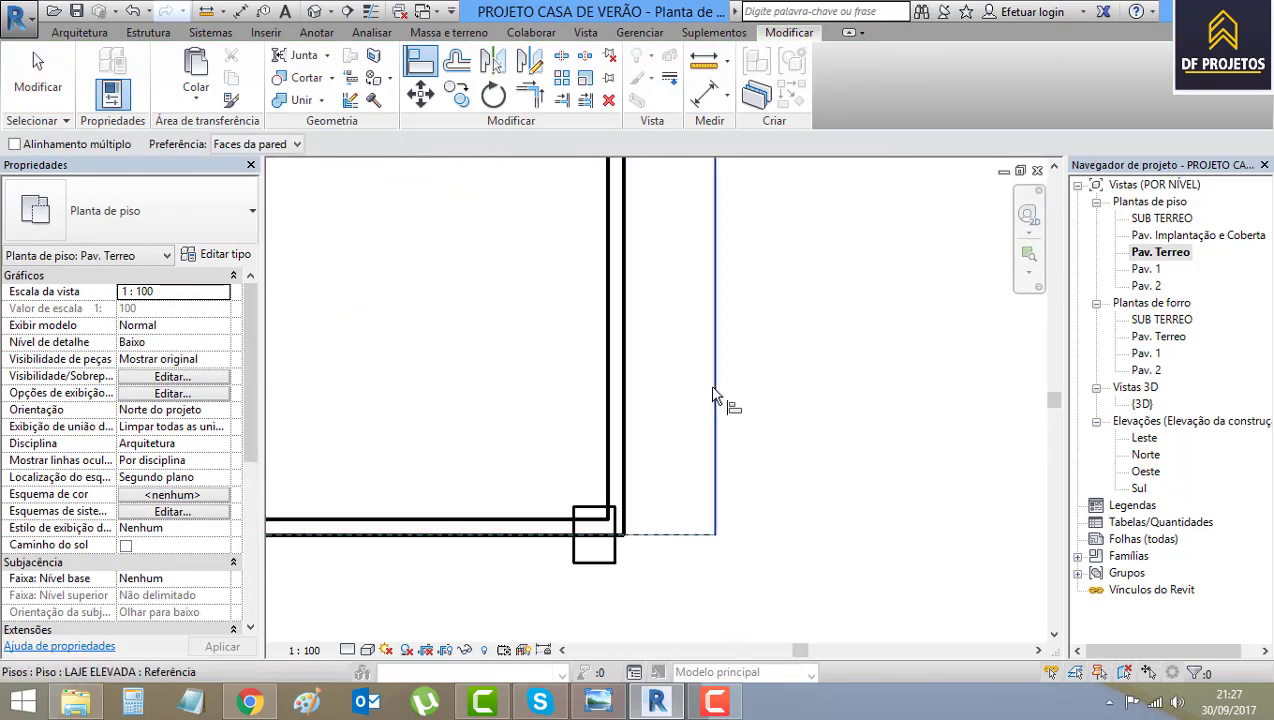
left_click(714, 380)
left_click(624, 365)
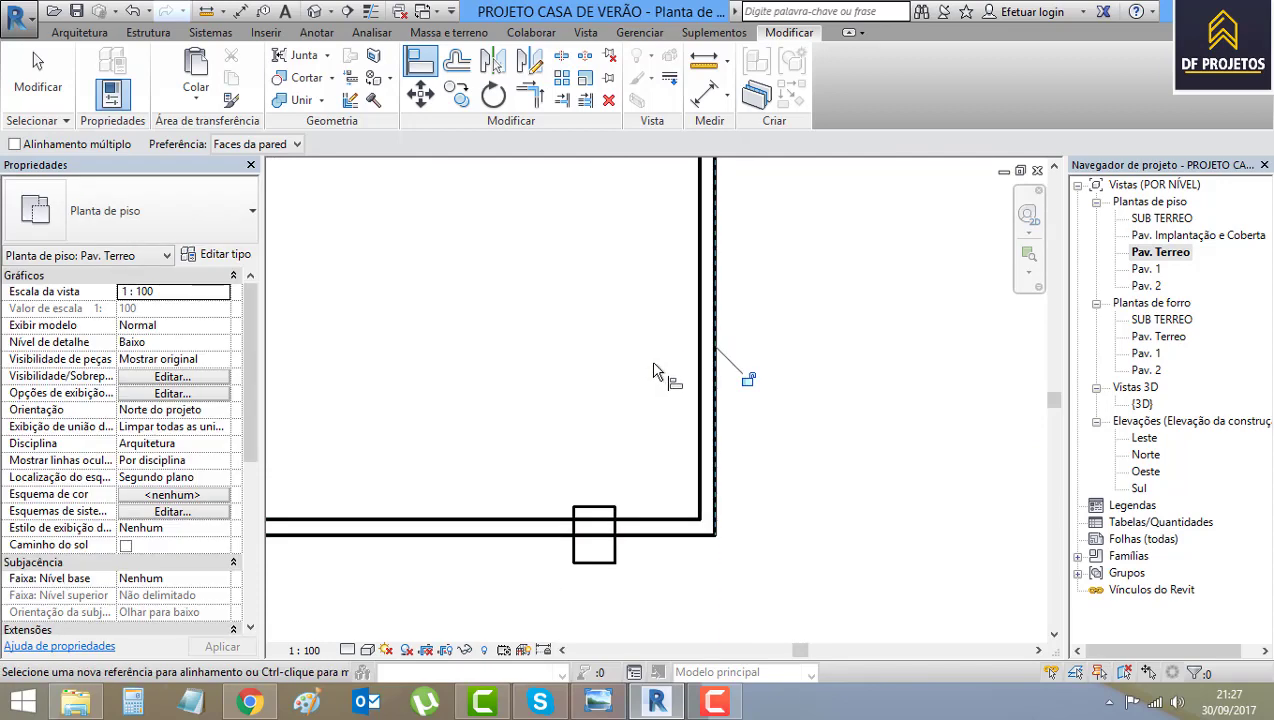
scroll(653, 371, "down", 2)
scroll(690, 320, "down", 2)
scroll(645, 310, "up", 3)
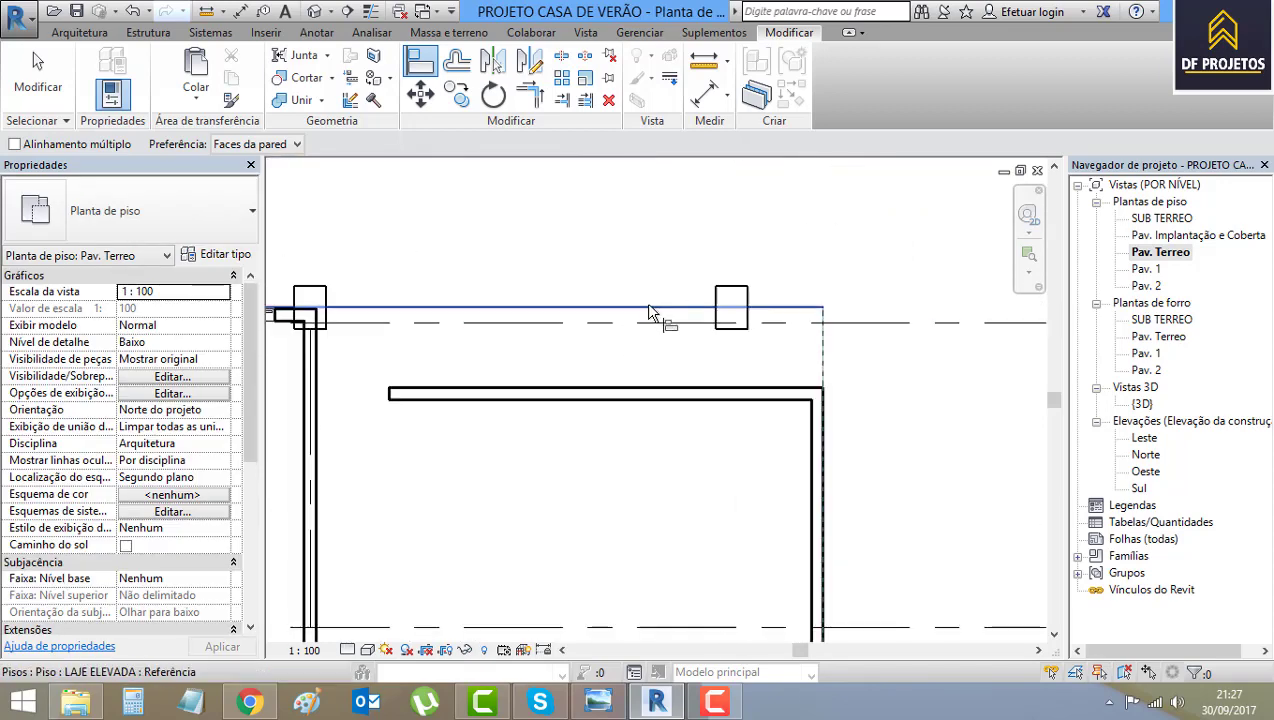
left_click(648, 310)
left_click(662, 388)
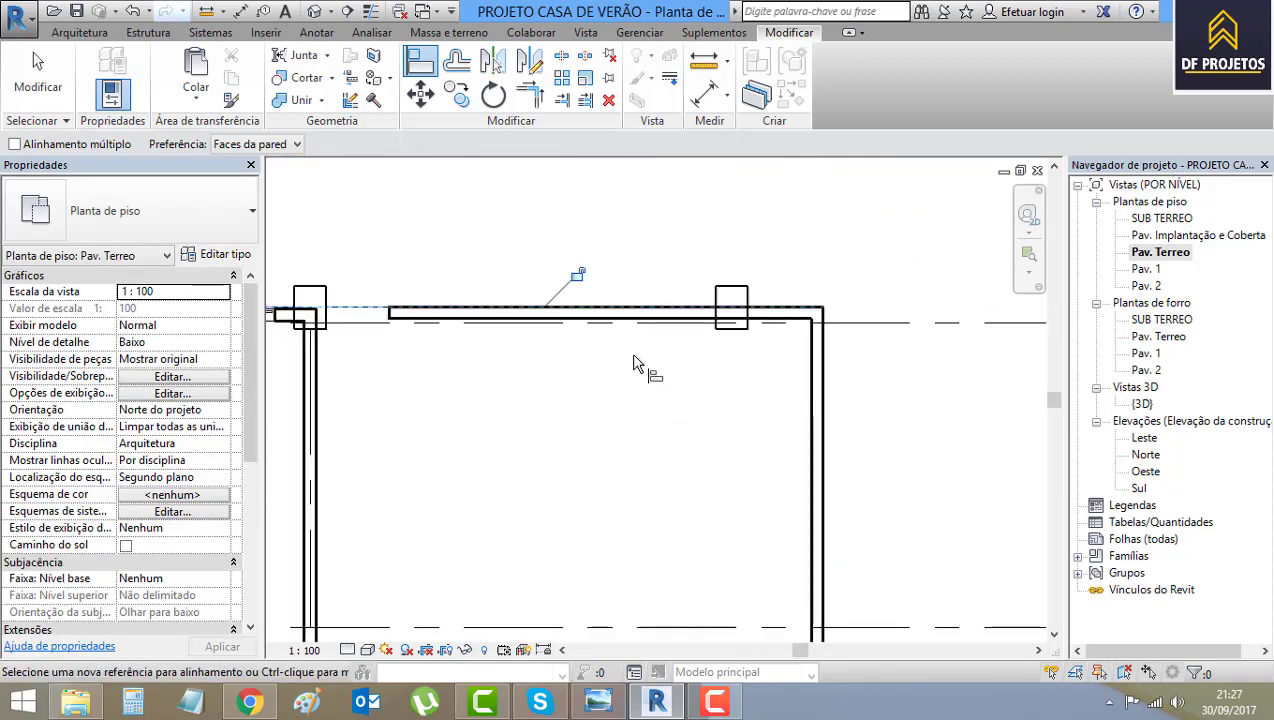
left_click(38, 75)
scroll(363, 350, "up", 2)
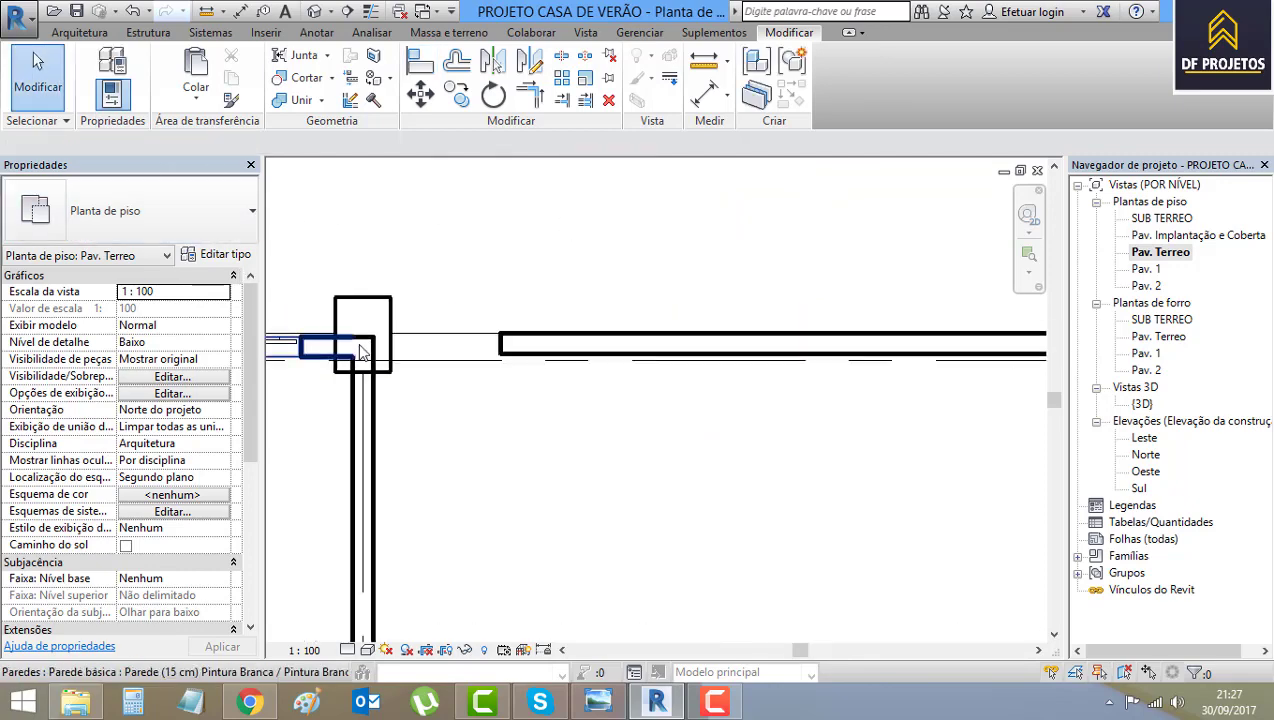
scroll(363, 350, "up", 2)
Drag the horizontal wall's end grip to extend it further left.
left_click(620, 348)
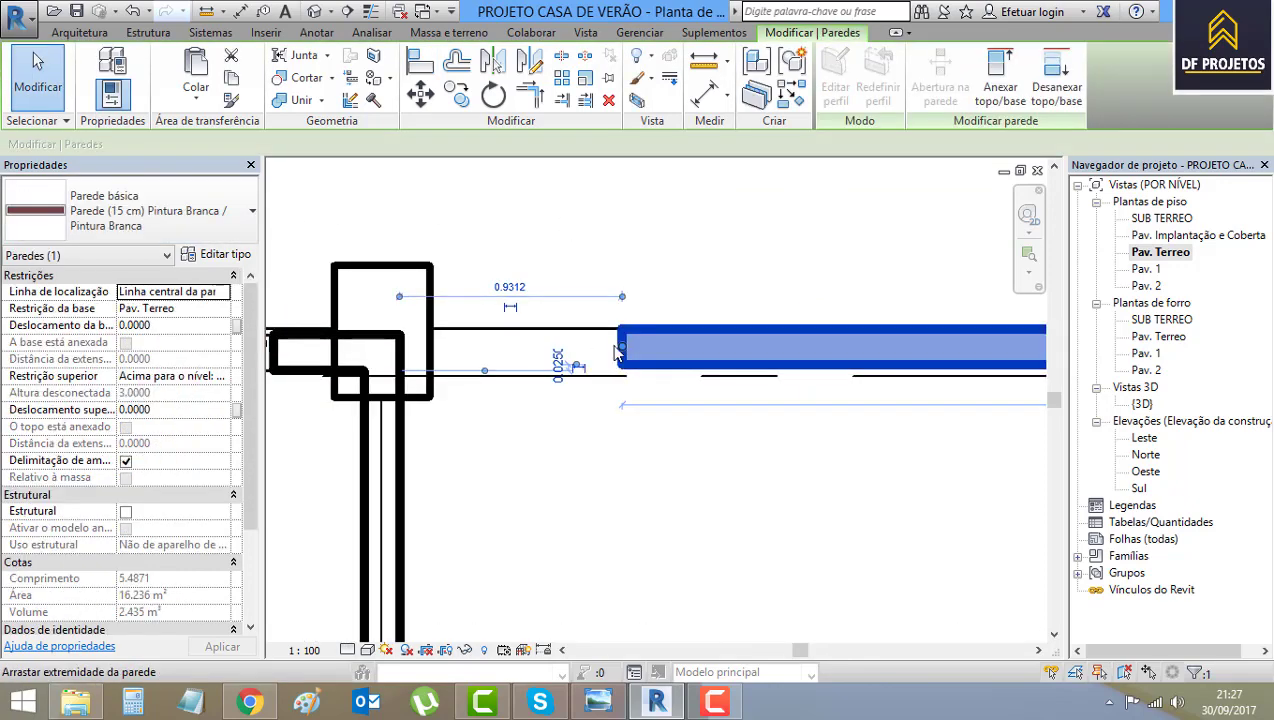
left_click_drag(617, 350, 398, 345)
left_click(563, 262)
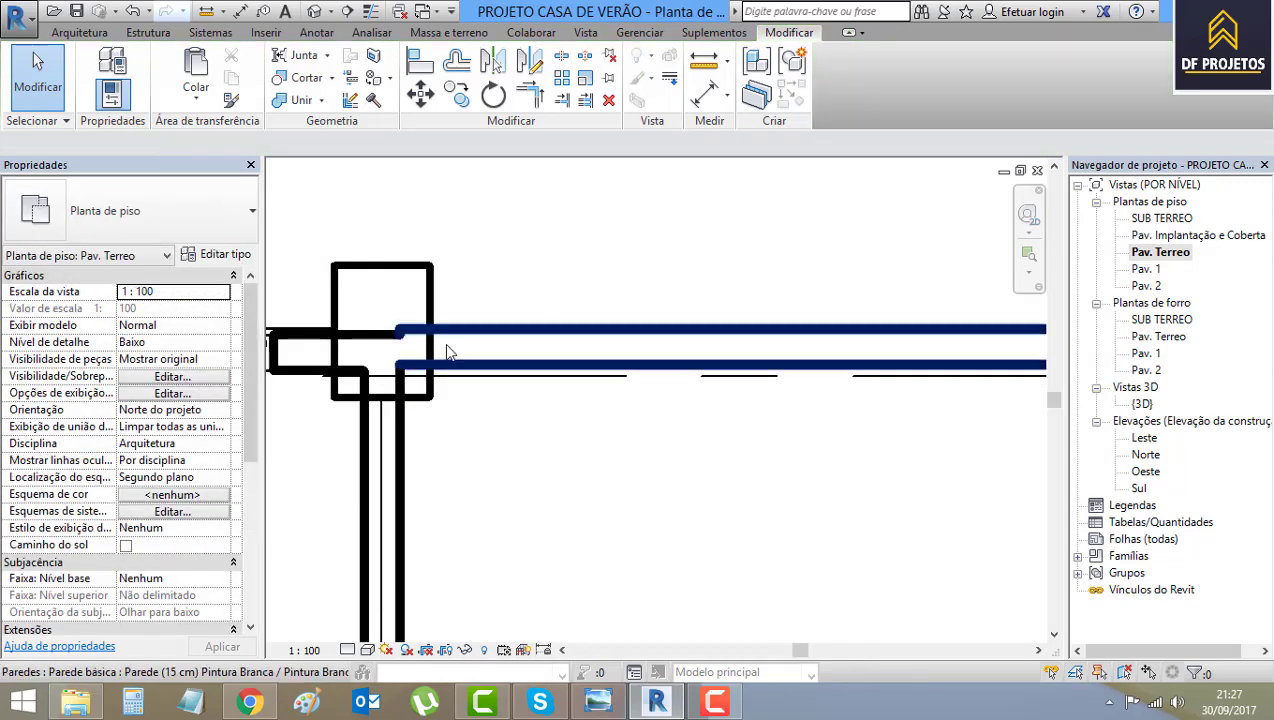
scroll(447, 344, "down", 2)
scroll(506, 390, "down", 1)
scroll(521, 391, "up", 1)
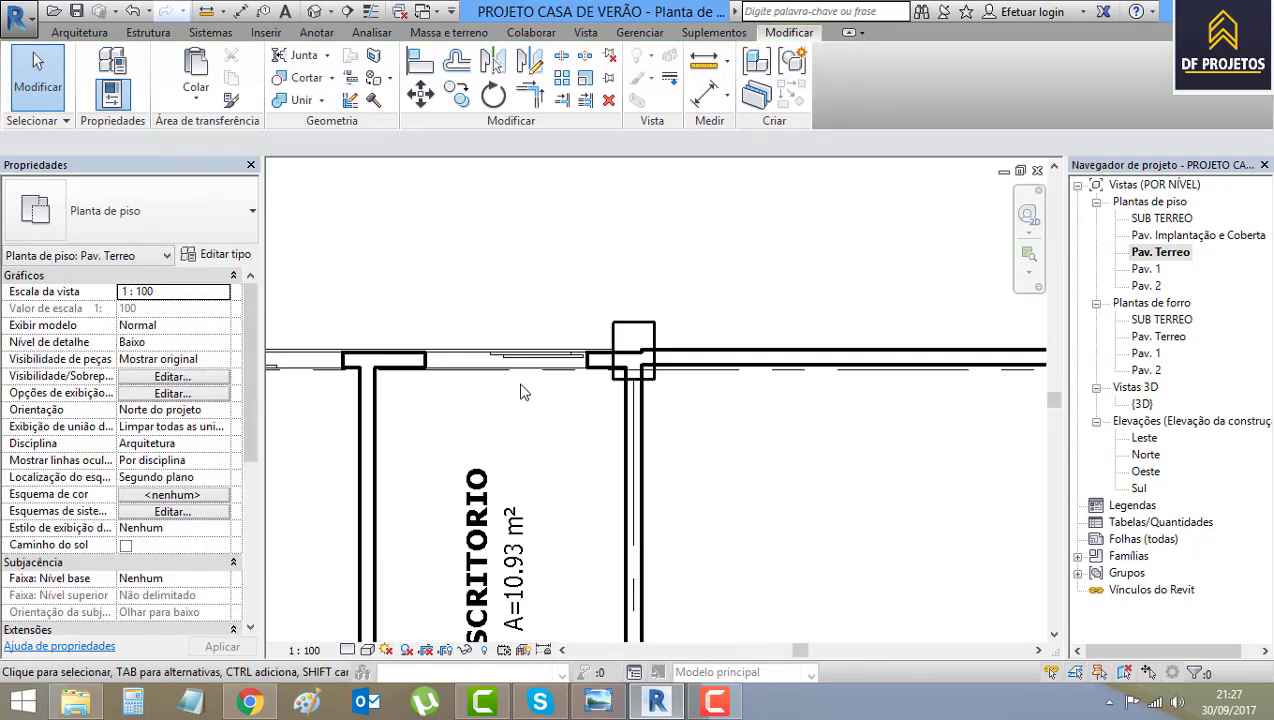
scroll(560, 370, "up", 2)
scroll(600, 350, "up", 3)
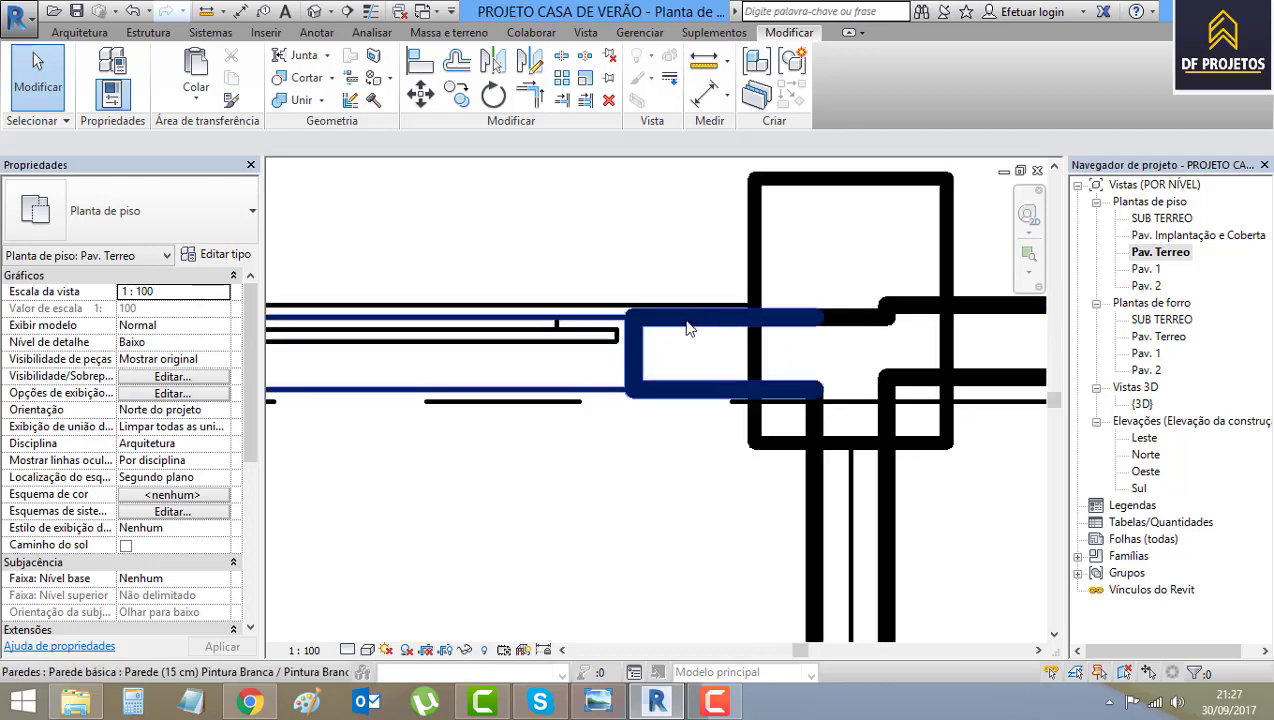
left_click(688, 328)
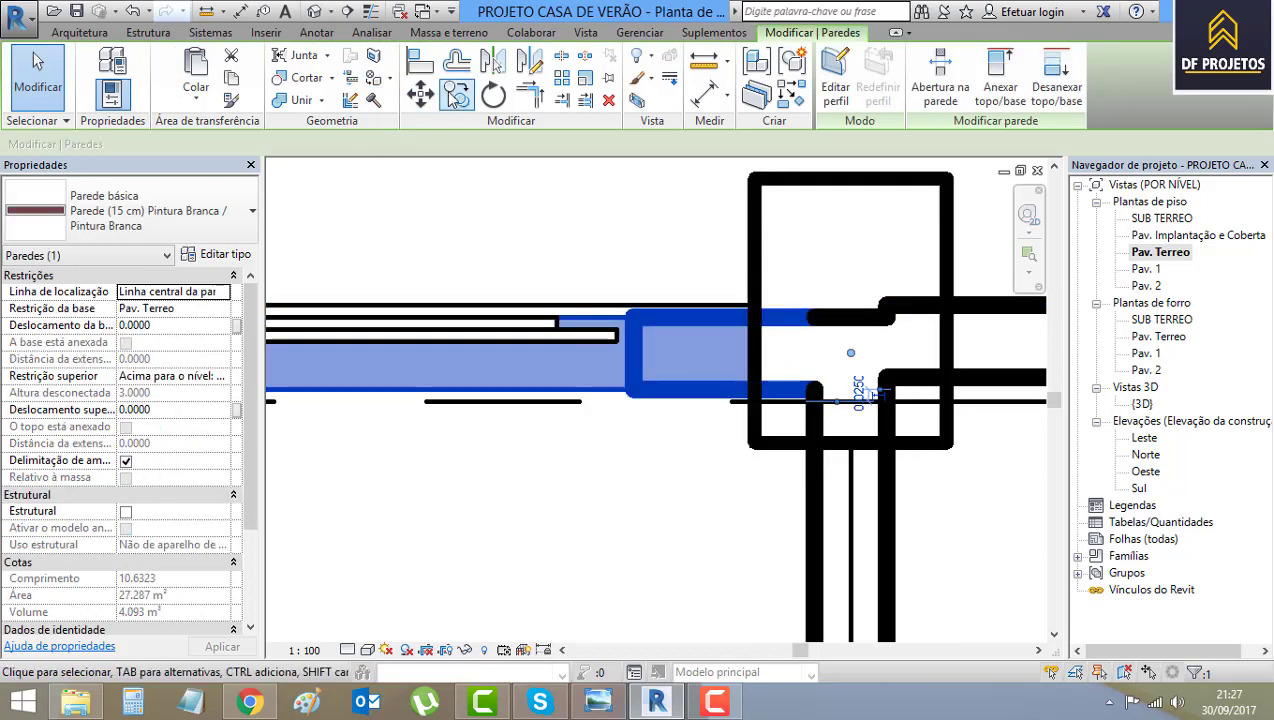
scroll(560, 230, "down", 2)
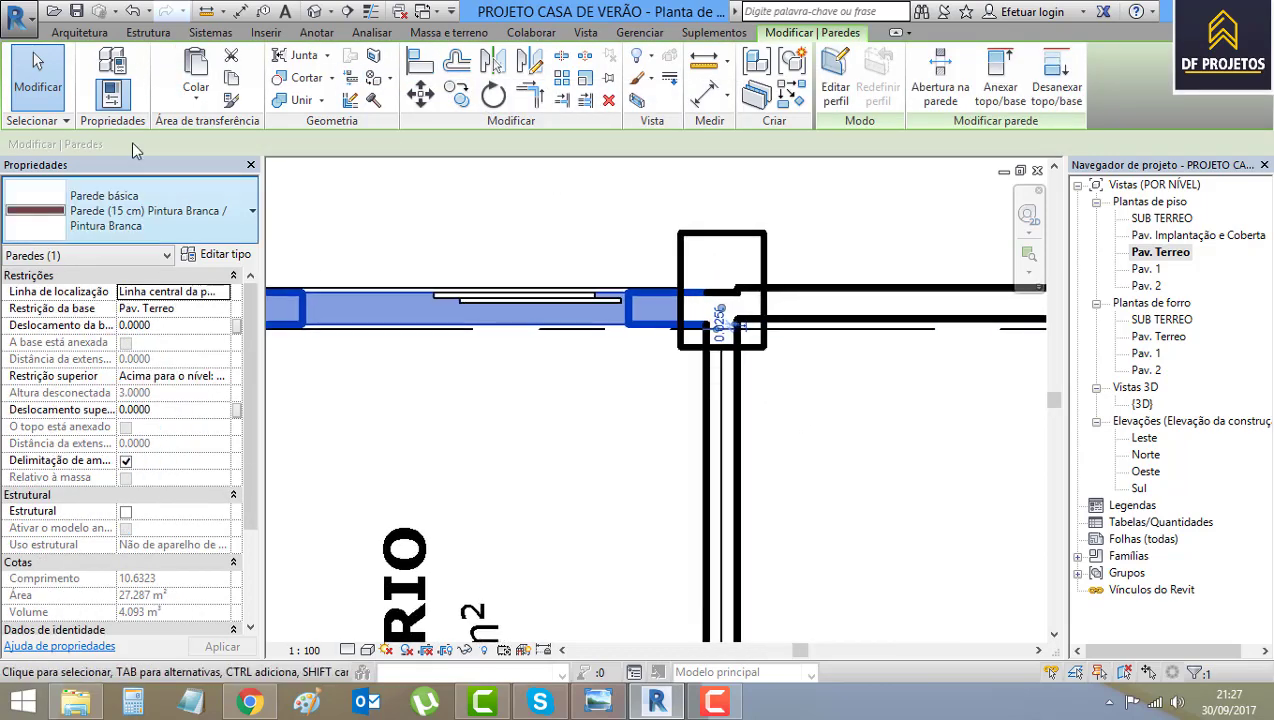
left_click(38, 75)
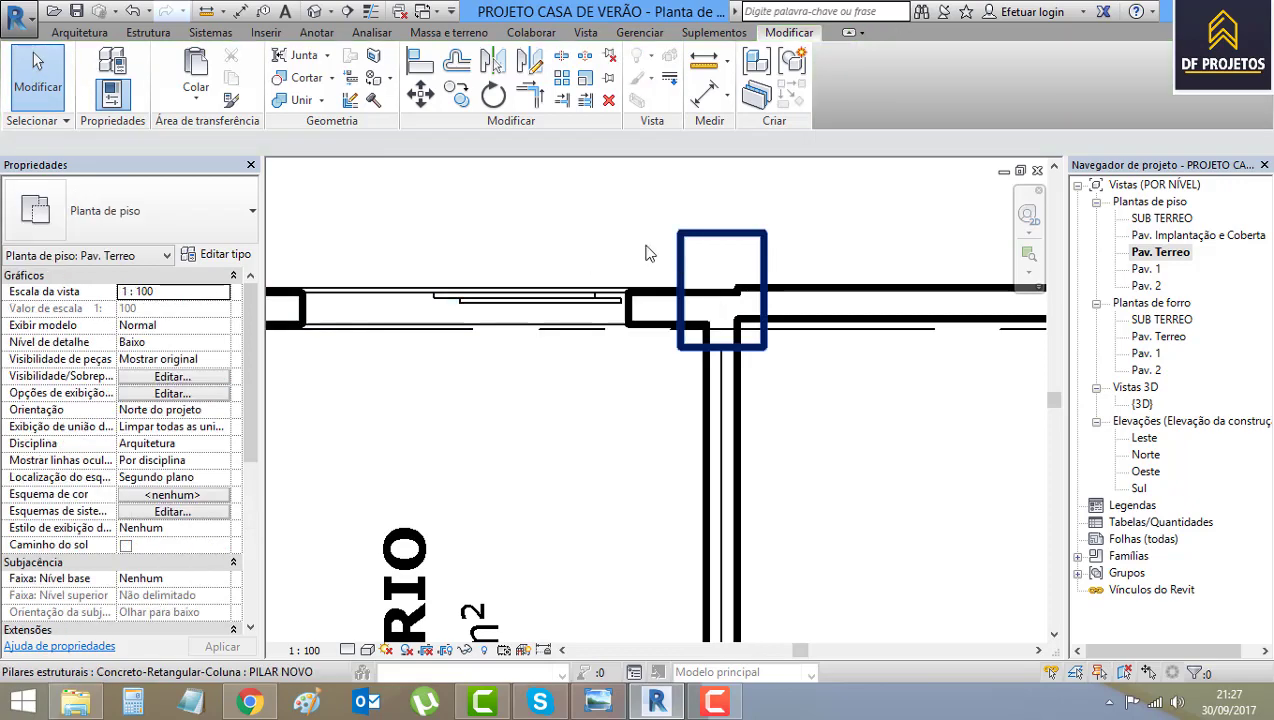
Align another wall face to the dashed reference, then view the enclosed ground floor in 3D.
left_click(425, 68)
scroll(744, 355, "up", 1)
scroll(744, 318, "up", 3)
scroll(650, 340, "down", 3)
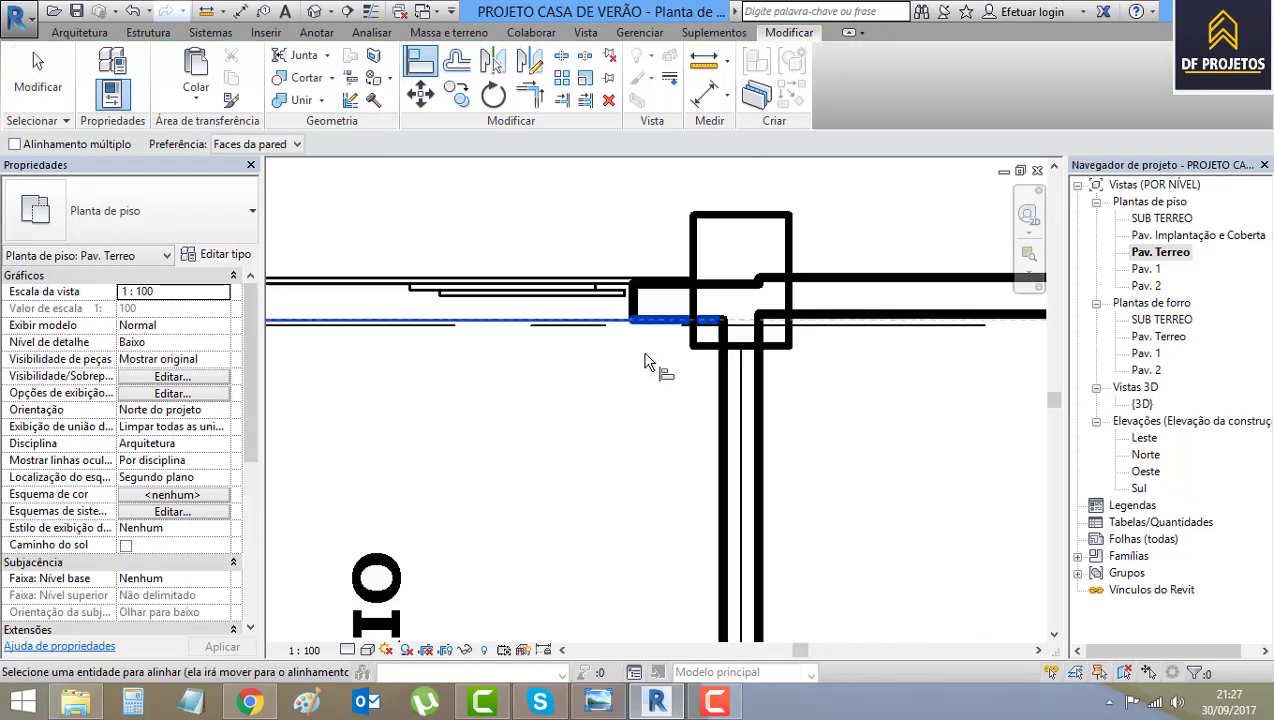
scroll(880, 290, "down", 1)
scroll(867, 327, "up", 3)
scroll(873, 321, "up", 2)
scroll(869, 356, "up", 2)
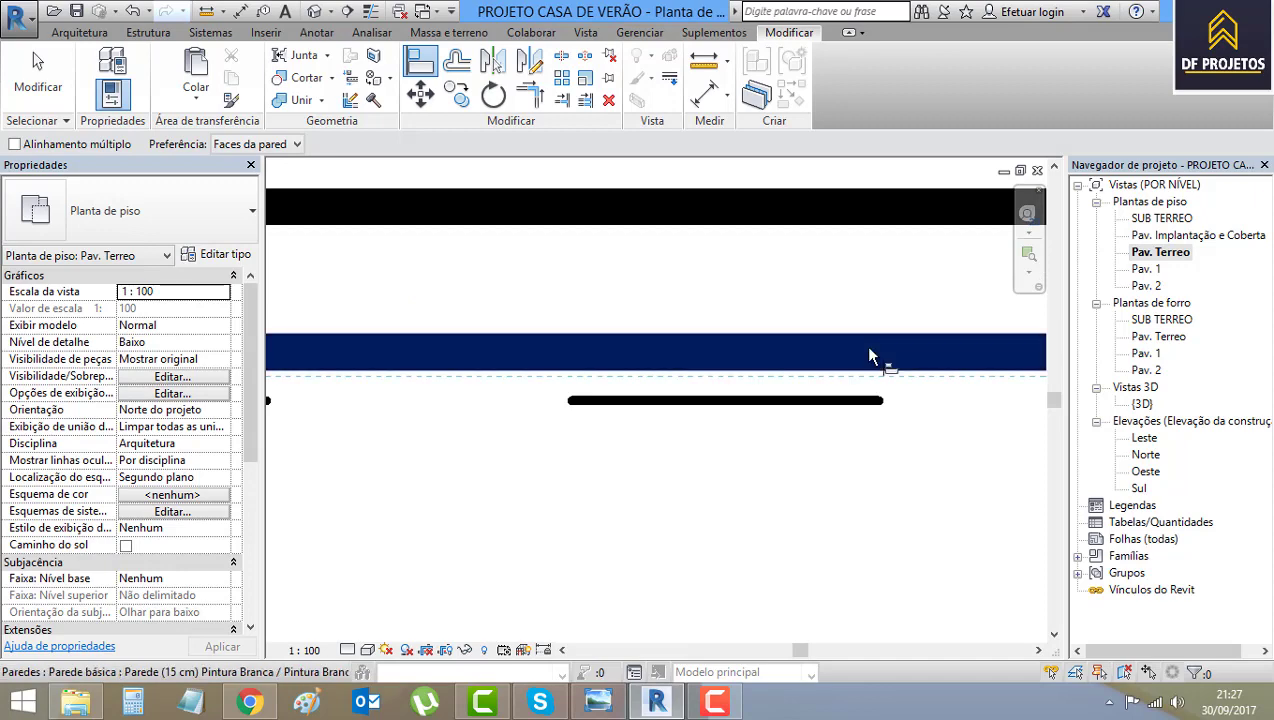
left_click(869, 356)
scroll(600, 345, "down", 3)
left_click(38, 75)
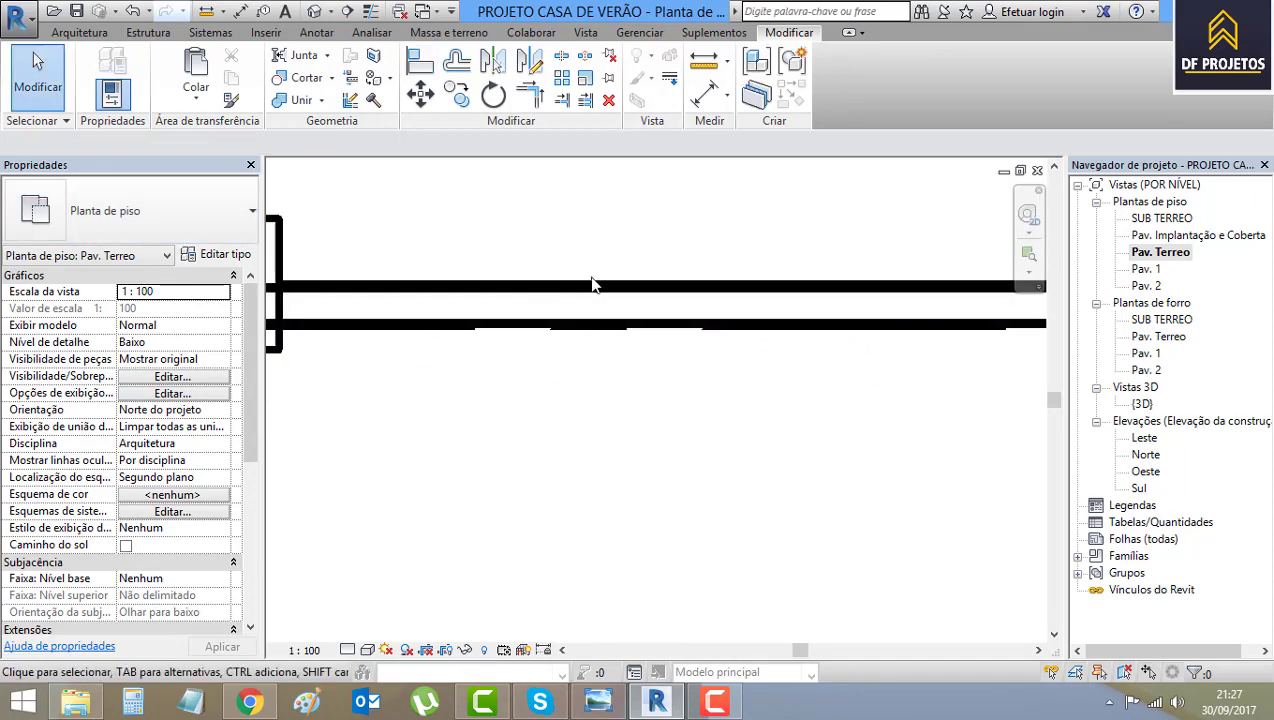
scroll(515, 370, "down", 3)
scroll(836, 549, "down", 2)
scroll(820, 520, "up", 2)
scroll(810, 490, "up", 3)
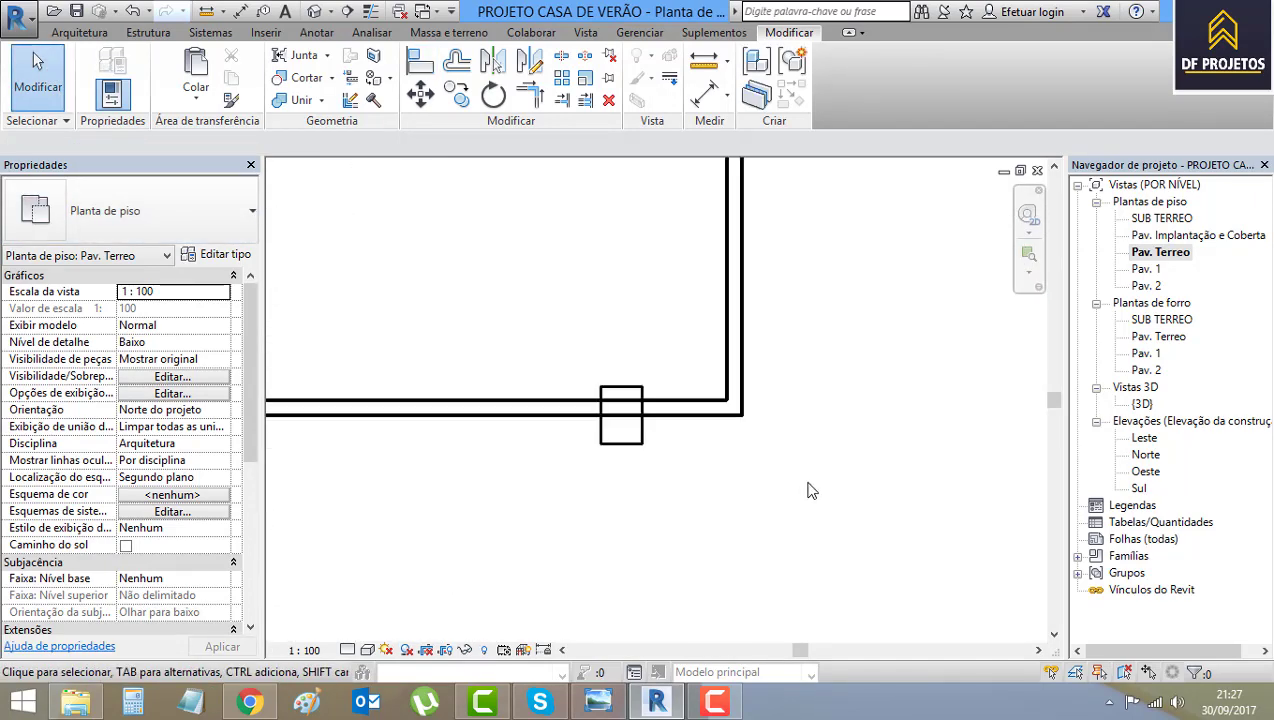
scroll(810, 490, "down", 3)
scroll(810, 490, "down", 2)
left_click(315, 11)
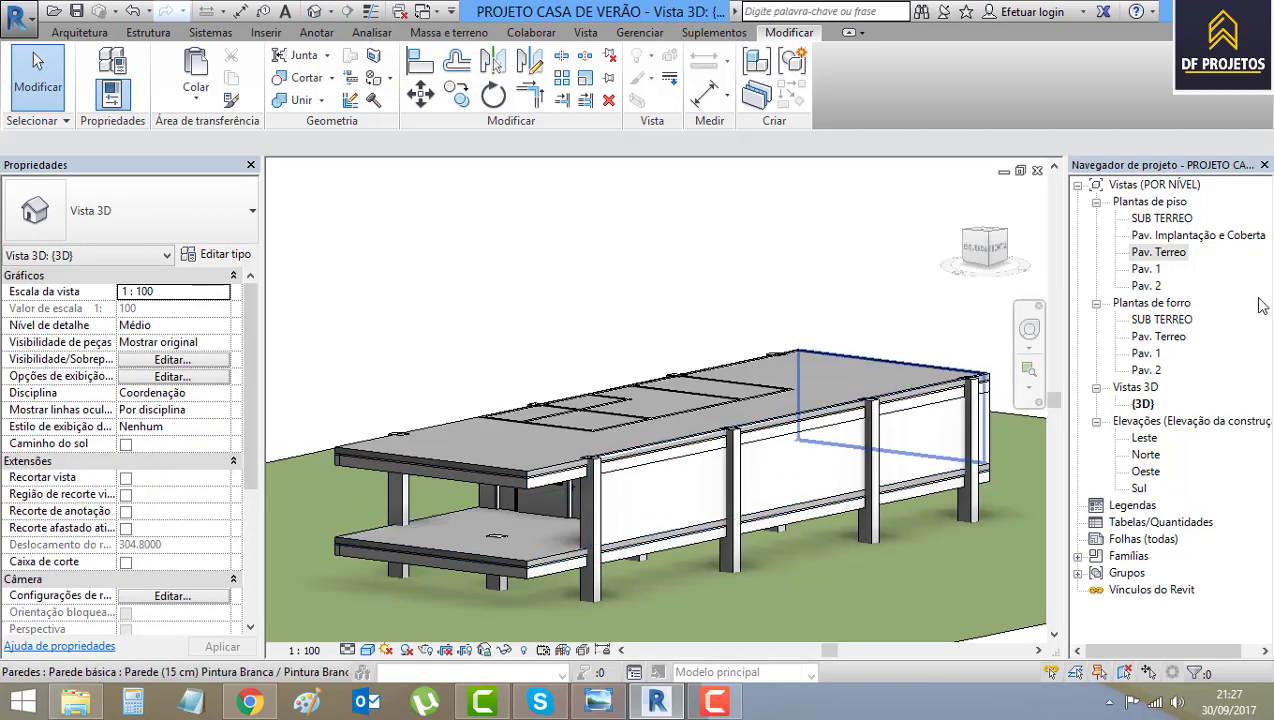
Reopen the Pav. Terreo plan and start a 15 cm Pintura Branca wall with WA.
left_click(1170, 254)
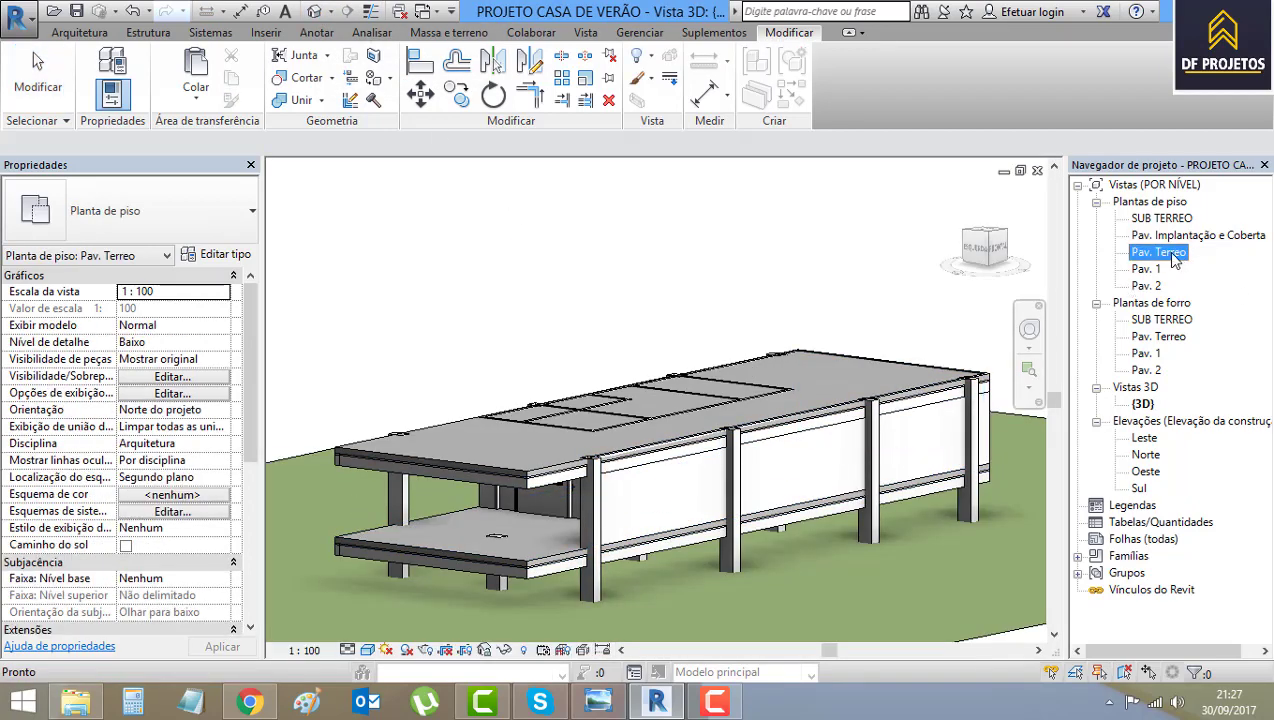
double_click(1172, 252)
scroll(773, 395, "down", 2)
scroll(733, 400, "down", 2)
scroll(678, 393, "up", 4)
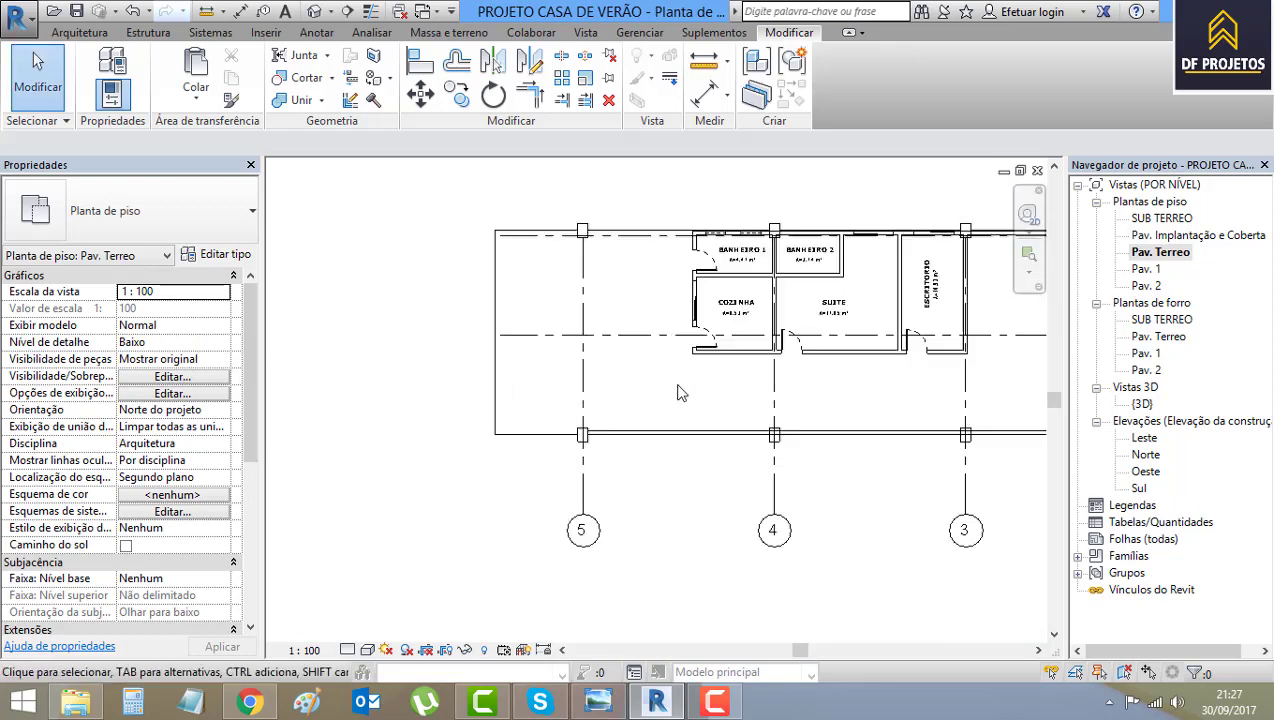
scroll(678, 393, "up", 2)
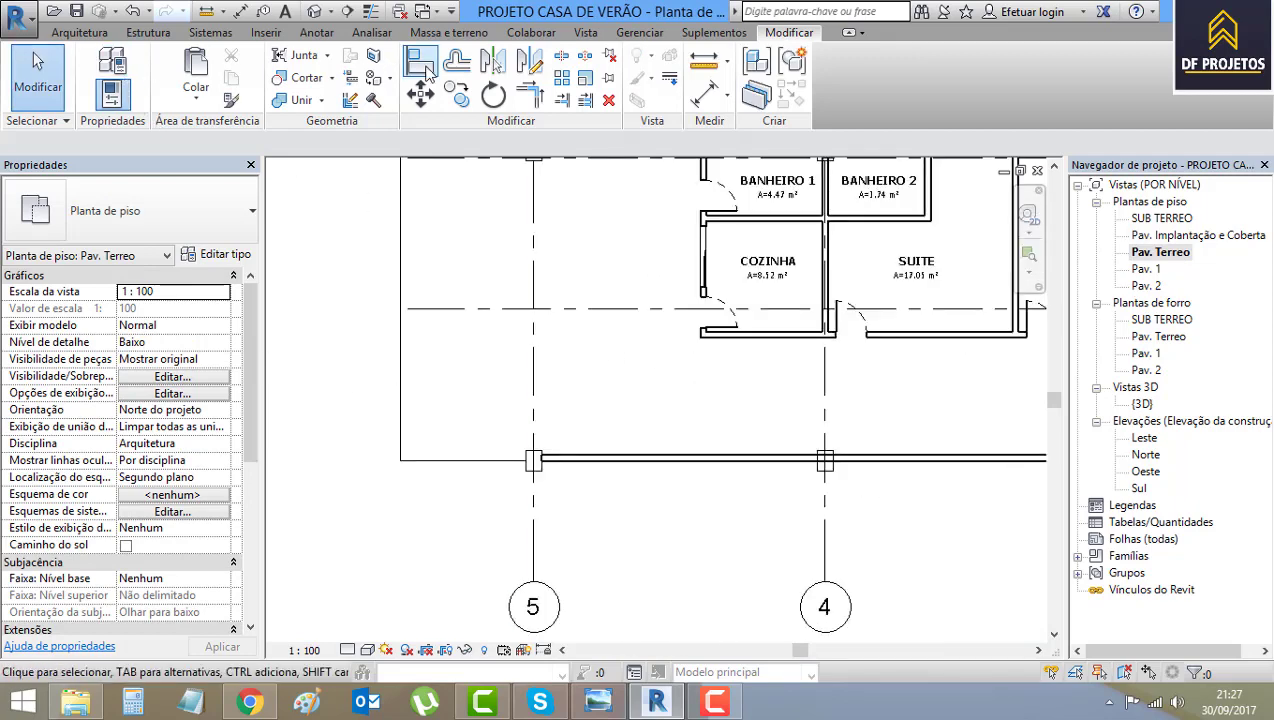
left_click(79, 32)
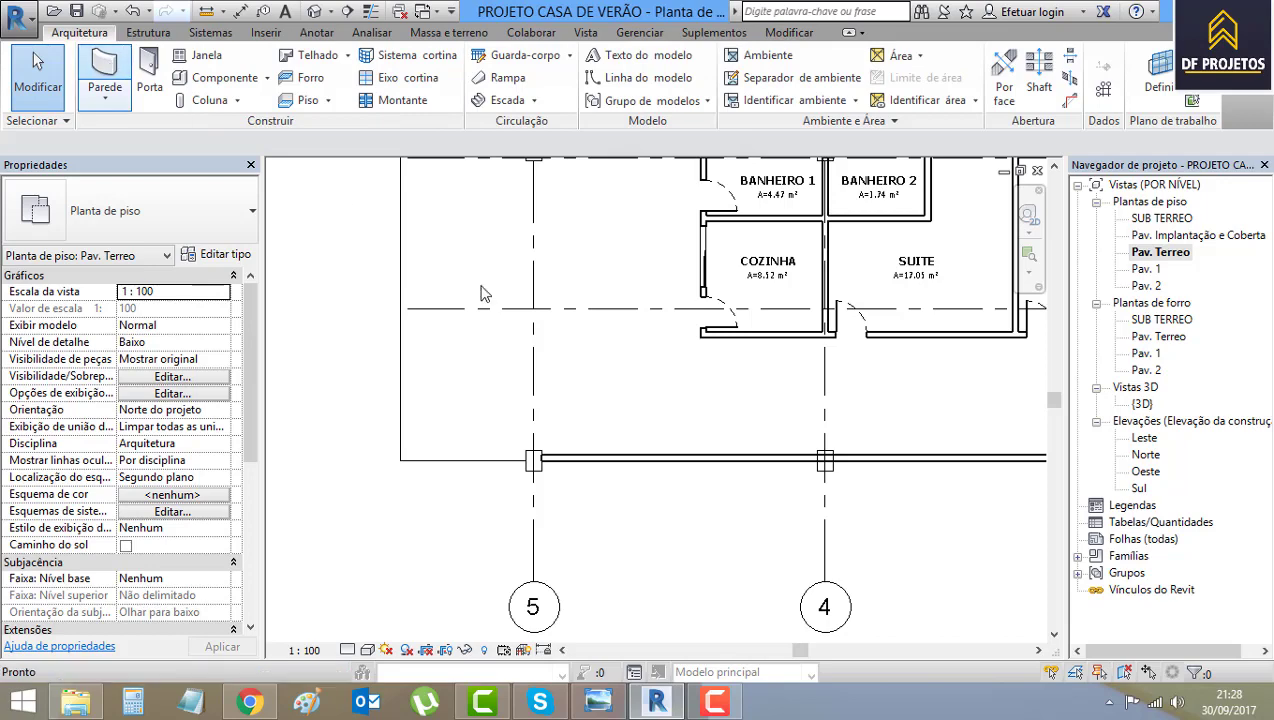
key("w")
key("a")
scroll(520, 455, "up", 2)
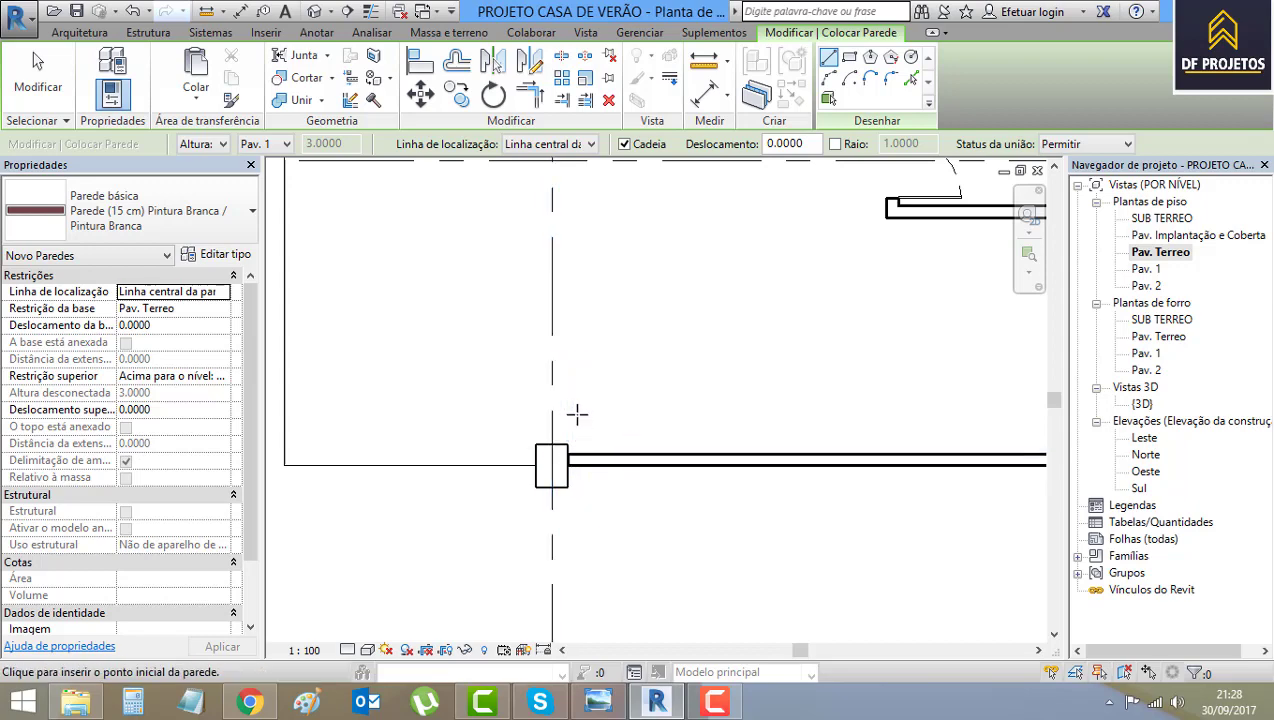
Draw a vertical wall near grid line 5 from the top down to the front beam.
scroll(585, 380, "down", 2)
middle_click_drag(601, 322, 573, 501)
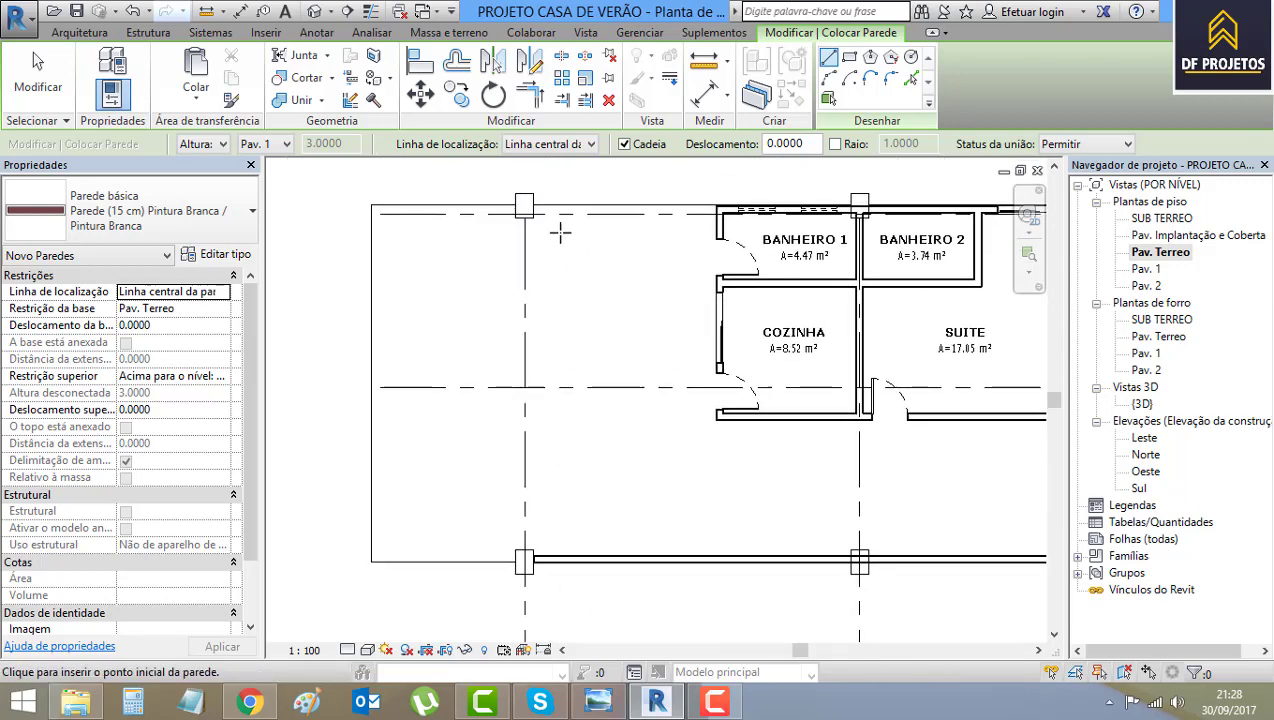
left_click(560, 233)
left_click(560, 535)
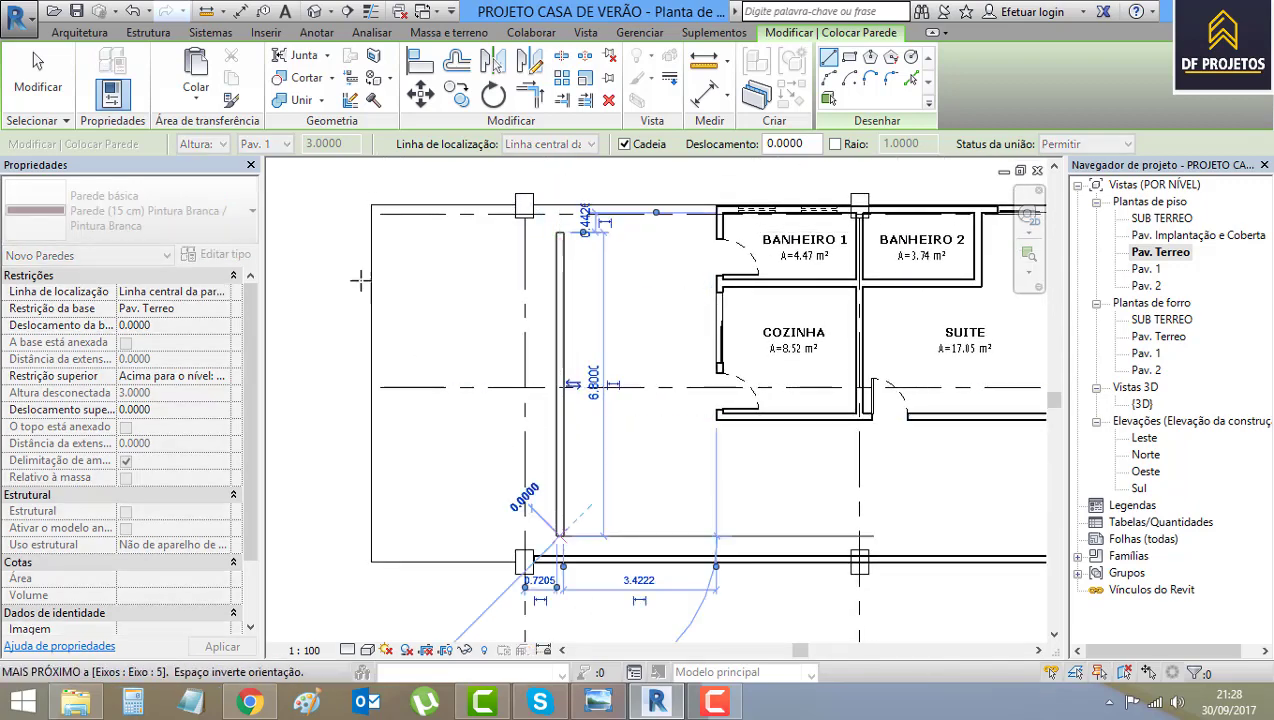
left_click(38, 75)
scroll(630, 432, "up", 2)
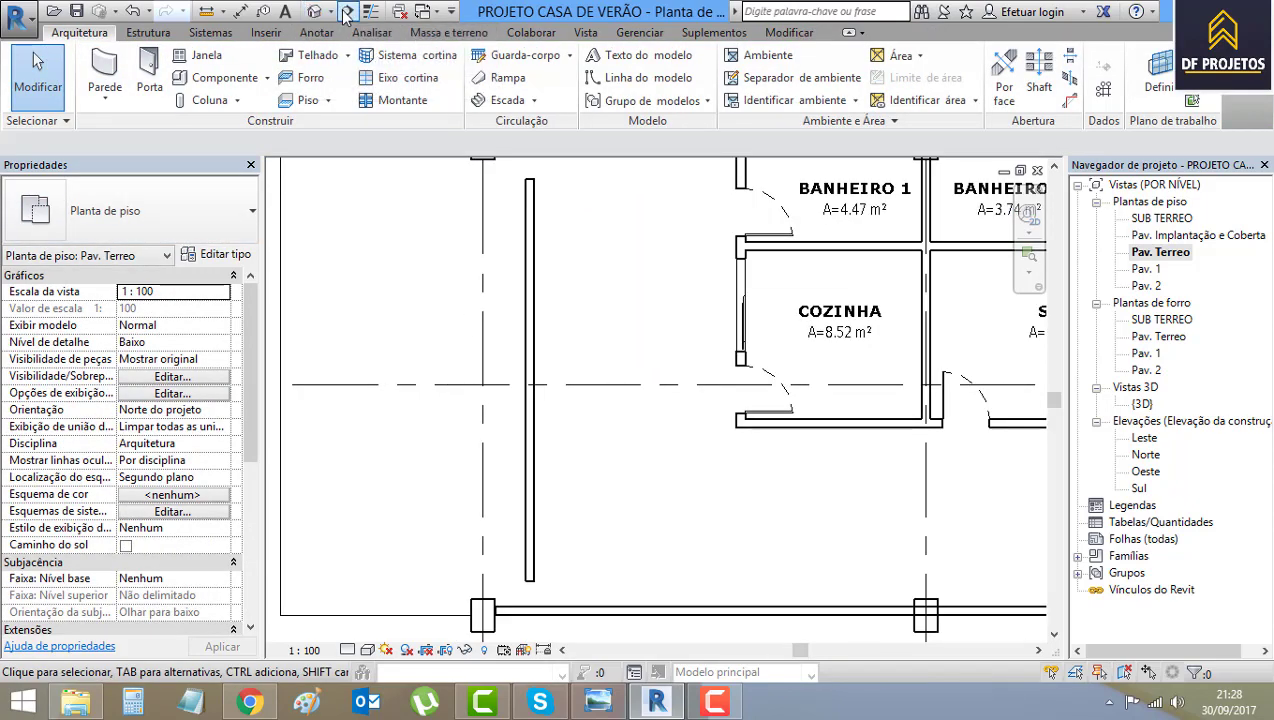
Align the new vertical wall onto grid line 5.
left_click(534, 259)
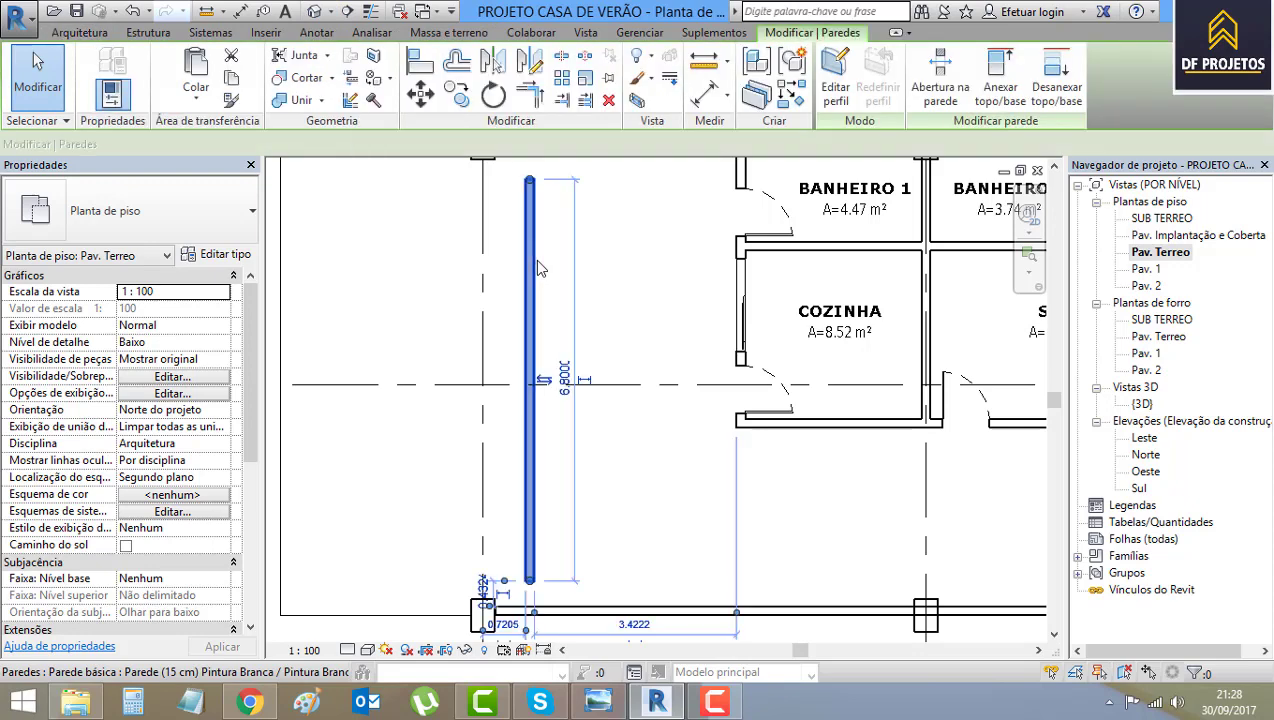
left_click(420, 62)
scroll(510, 408, "up", 3)
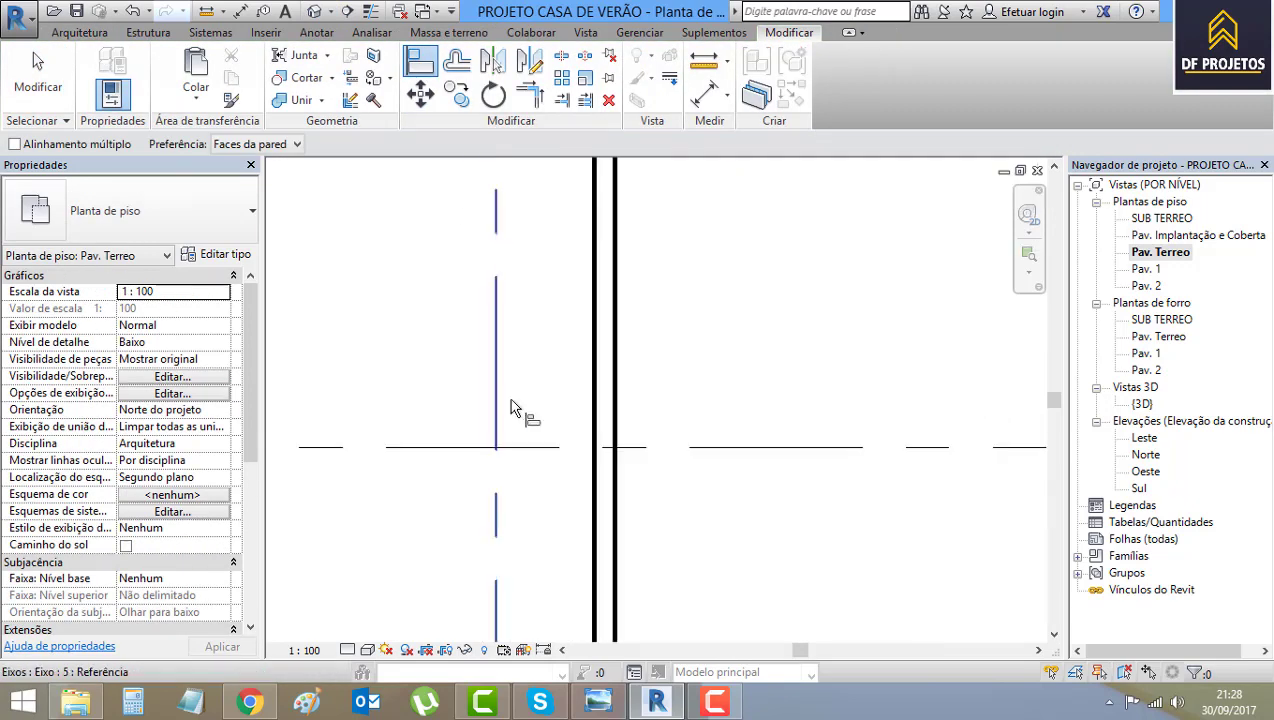
left_click(500, 341)
left_click(606, 412)
scroll(596, 410, "down", 1)
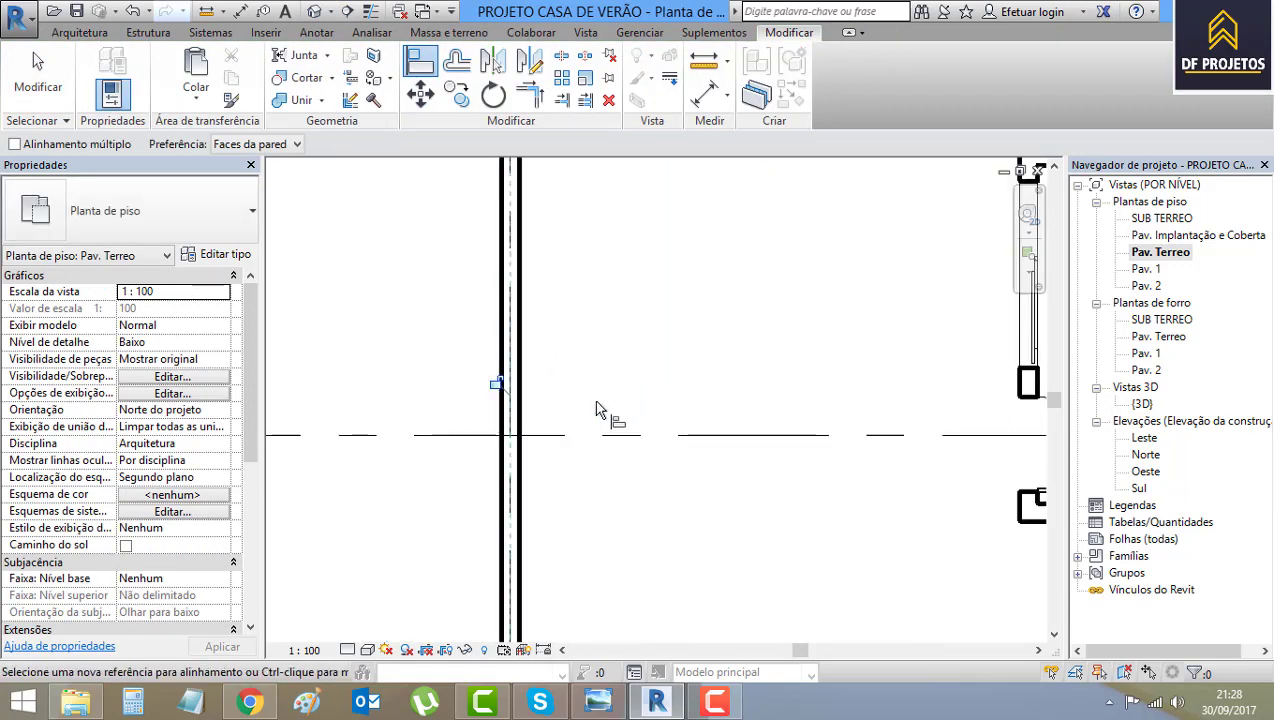
scroll(596, 410, "down", 3)
left_click(38, 75)
scroll(598, 265, "up", 2)
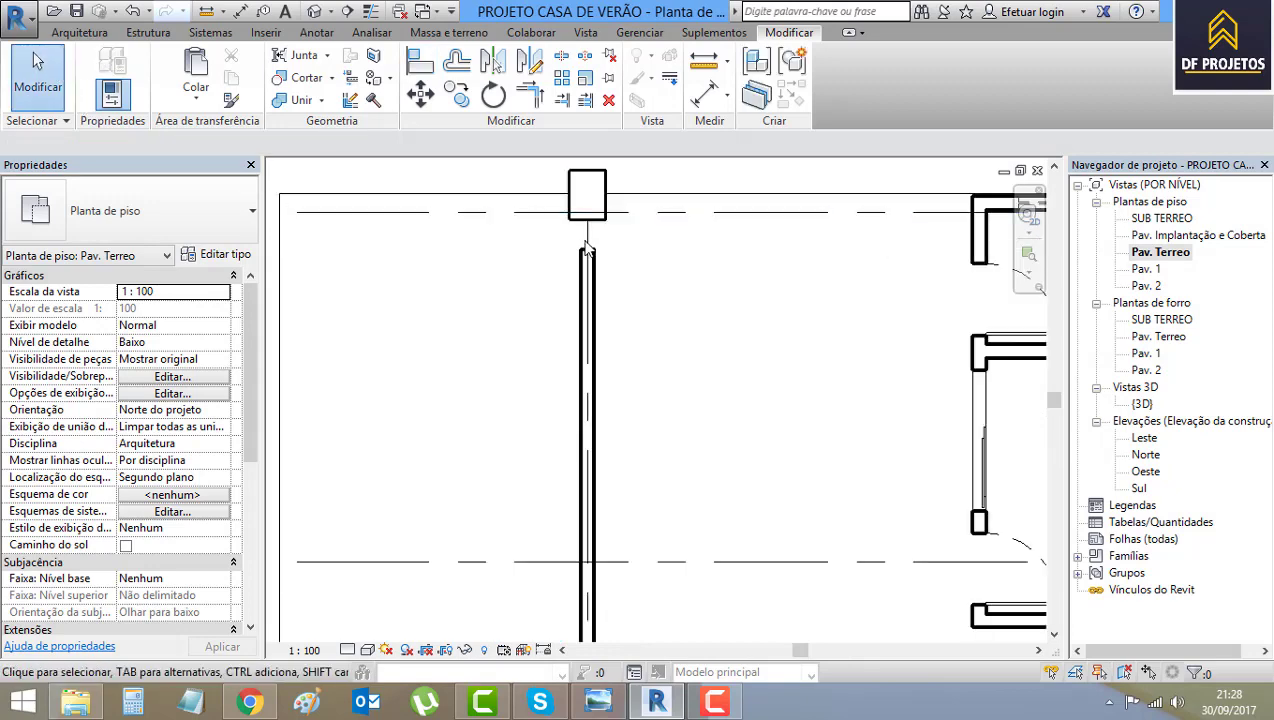
scroll(598, 265, "up", 2)
Stretch both ends of the grid-5 wall into the columns, making it about 7.83 m long.
left_click(600, 268)
left_click_drag(596, 262, 583, 178)
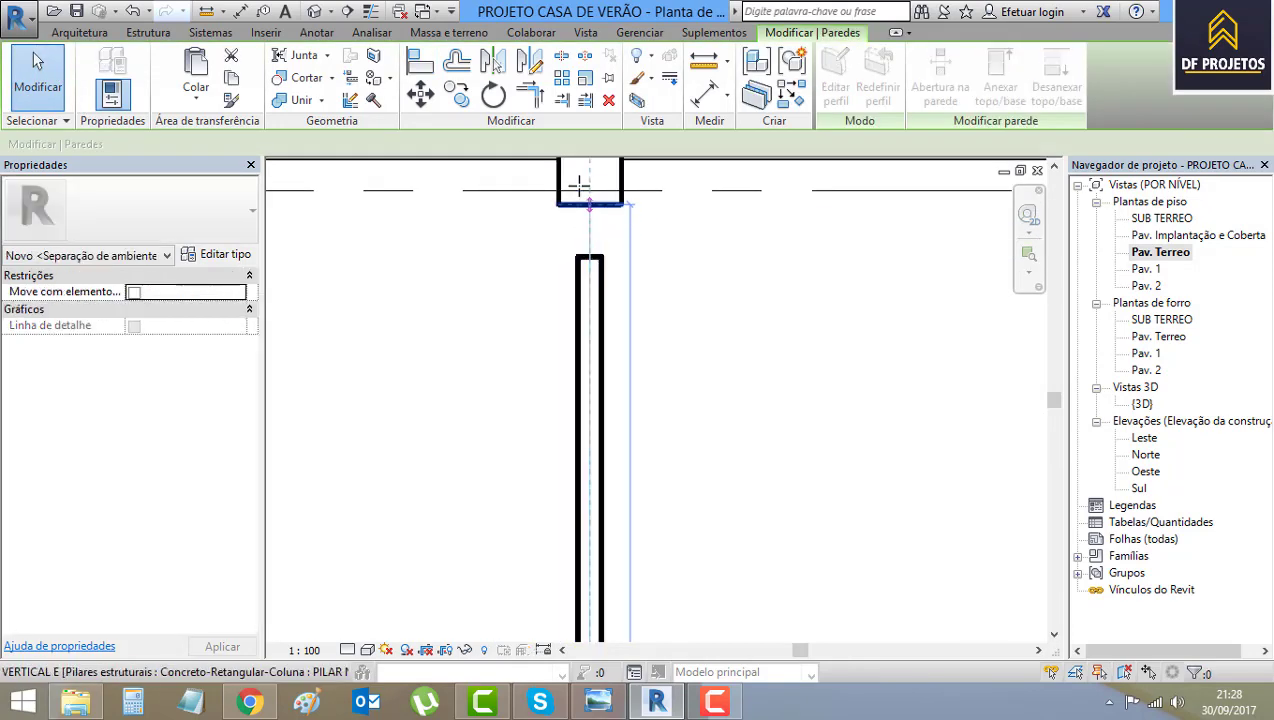
left_click_drag(601, 220, 601, 222)
scroll(601, 222, "down", 2)
scroll(660, 300, "down", 1)
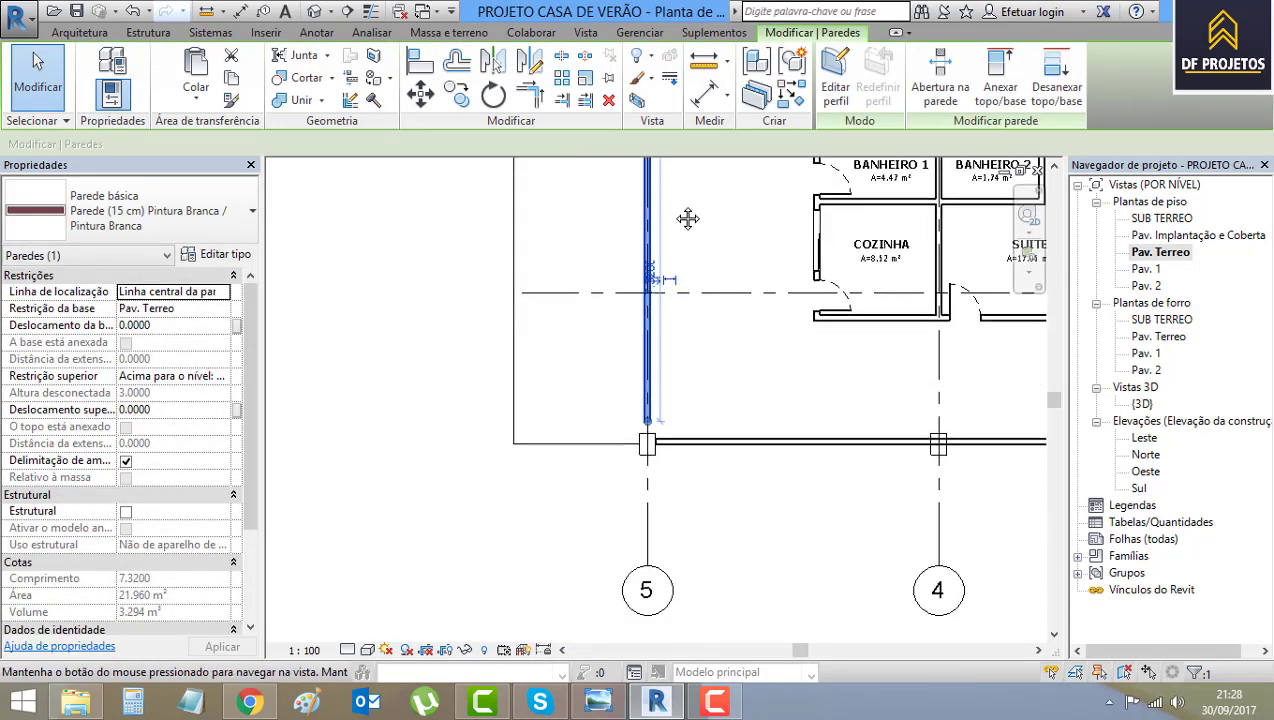
scroll(643, 398, "up", 3)
scroll(643, 398, "up", 2)
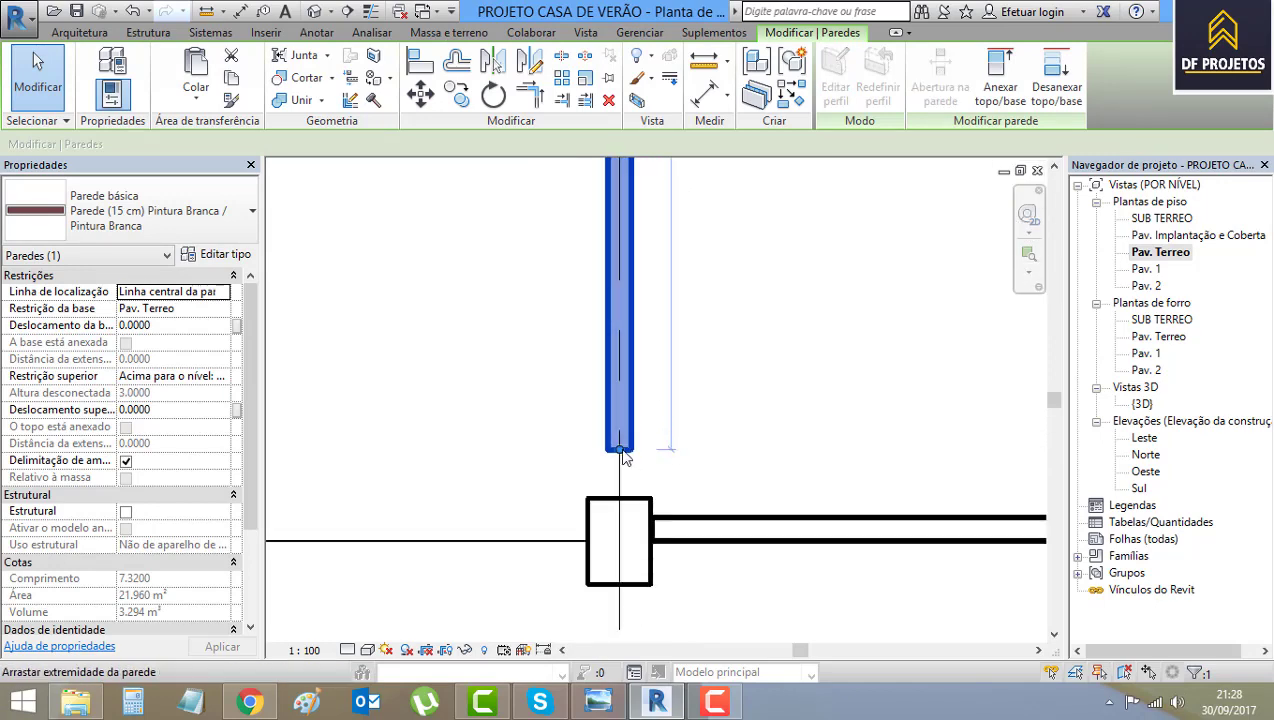
left_click_drag(619, 449, 617, 529)
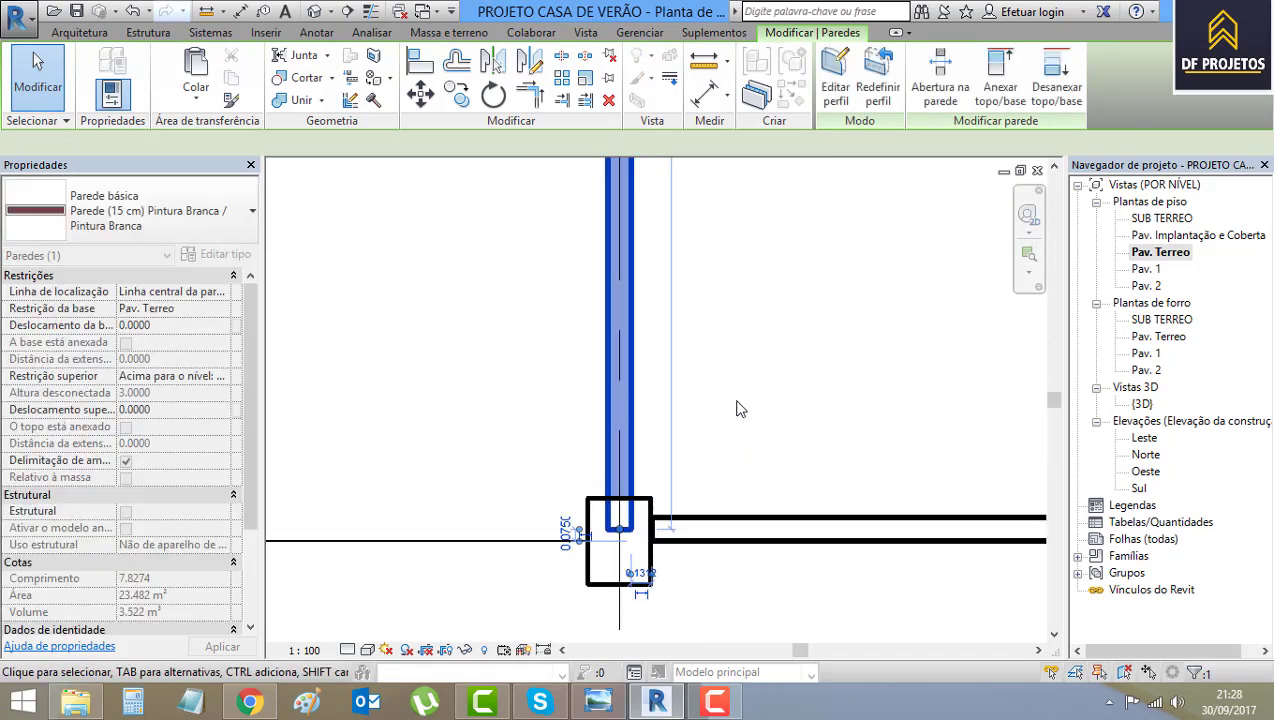
scroll(750, 385, "down", 2)
left_click(782, 364)
scroll(757, 424, "up", 2)
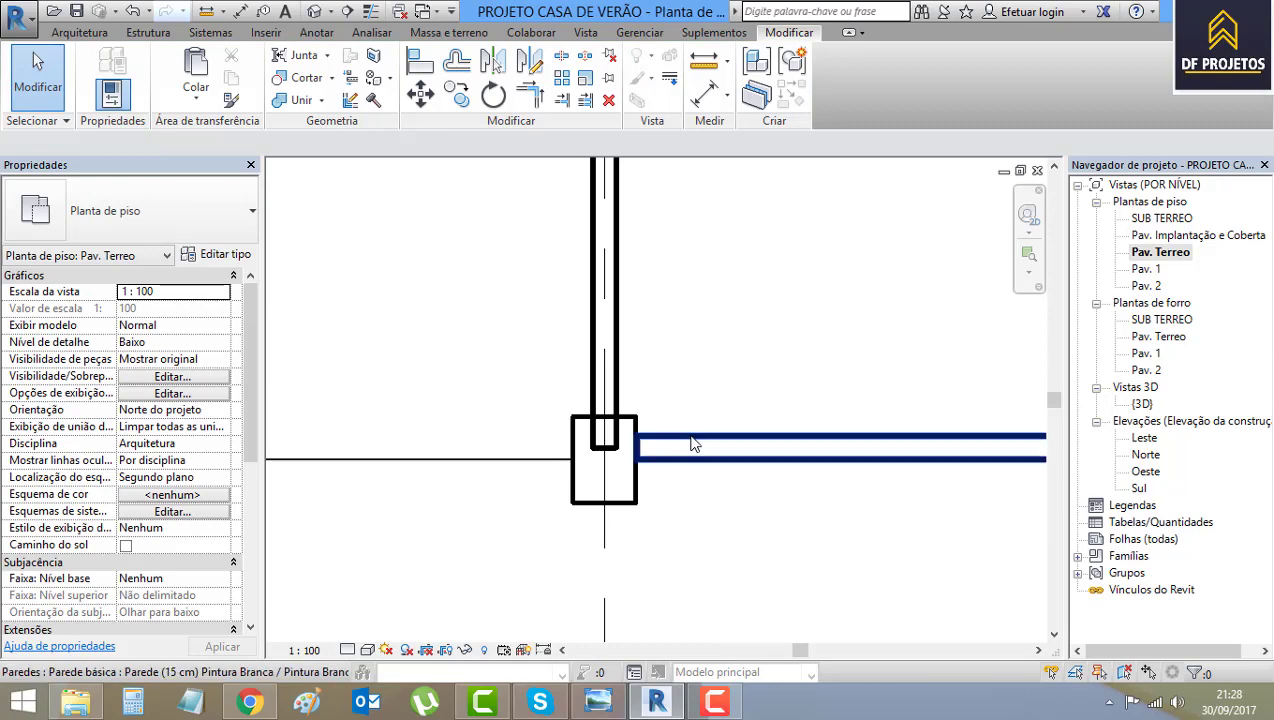
Check the front wall's join and pan to the top-left column corner.
left_click(690, 441)
left_click(756, 324)
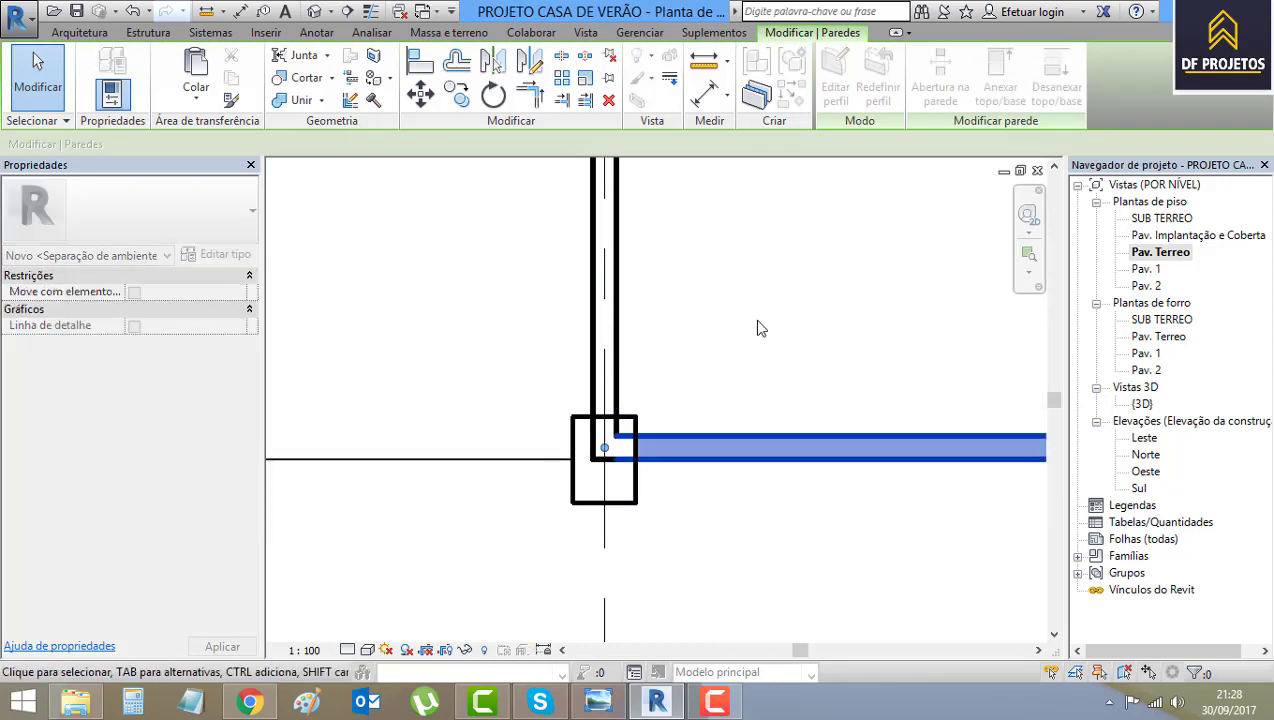
scroll(756, 324, "down", 2)
scroll(751, 316, "down", 1)
scroll(744, 430, "down", 2)
scroll(702, 318, "up", 2)
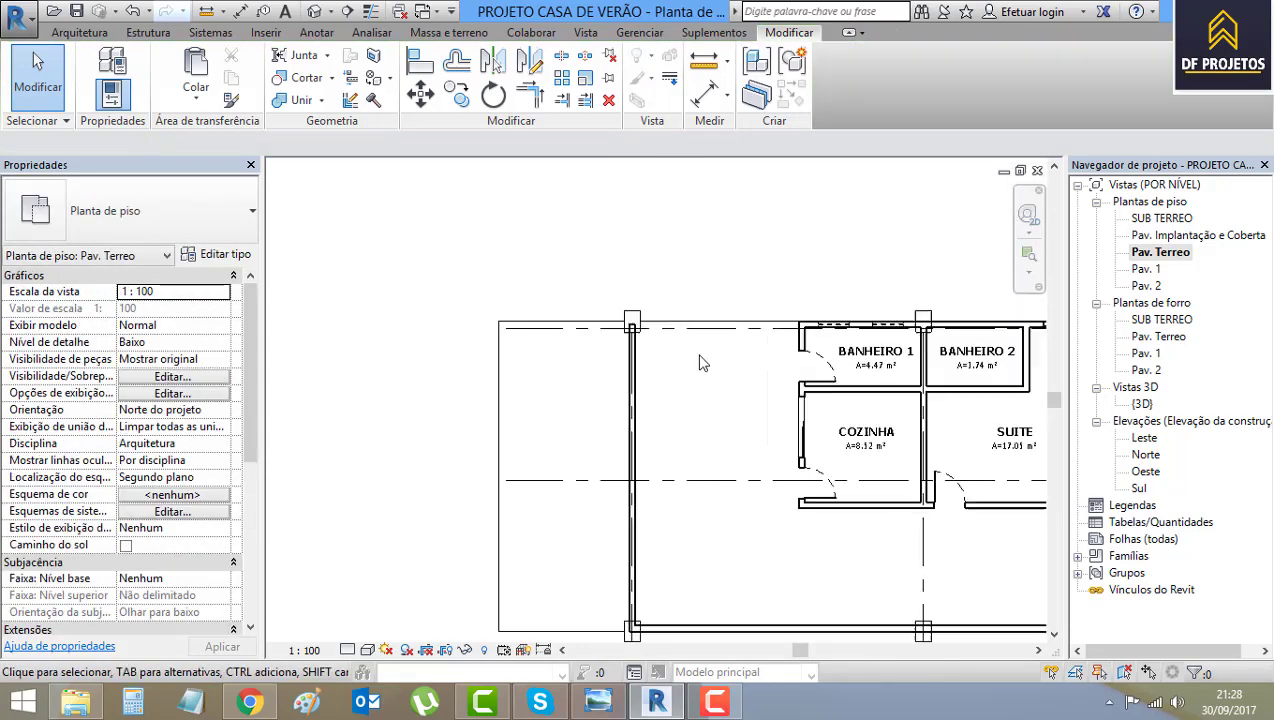
scroll(700, 340, "up", 2)
scroll(700, 362, "up", 2)
middle_click_drag(703, 362, 645, 507)
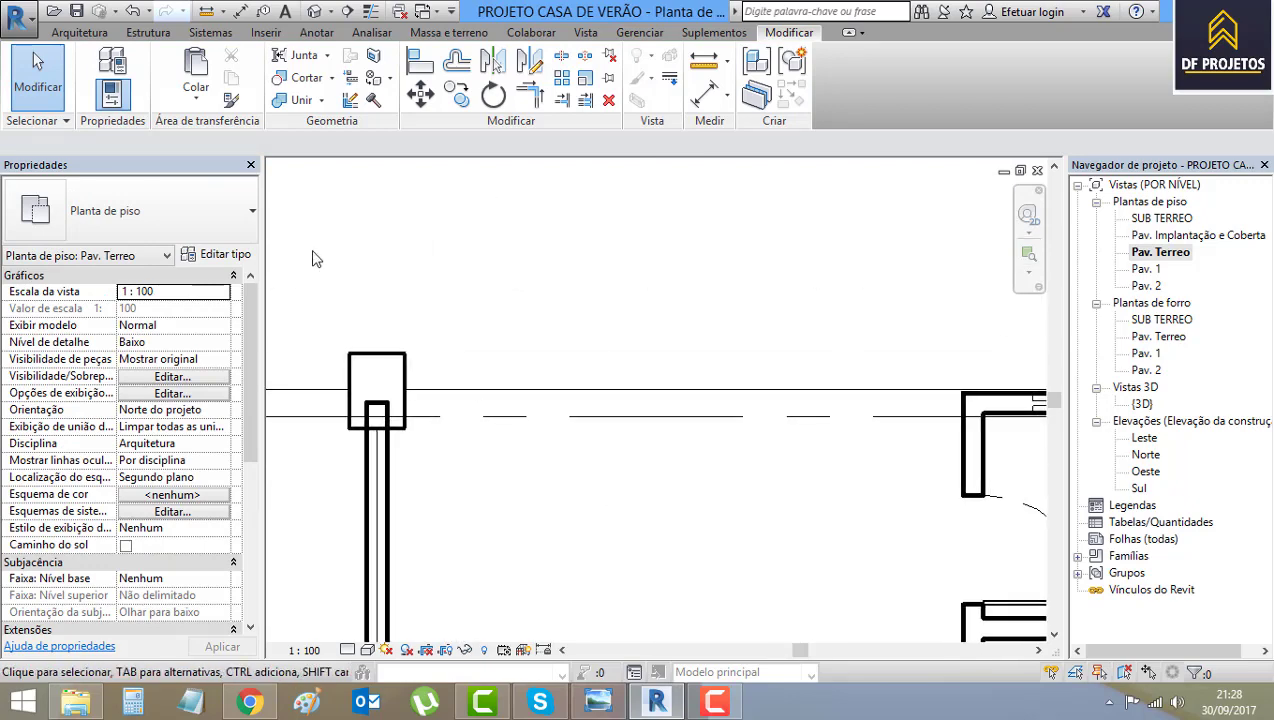
left_click(82, 32)
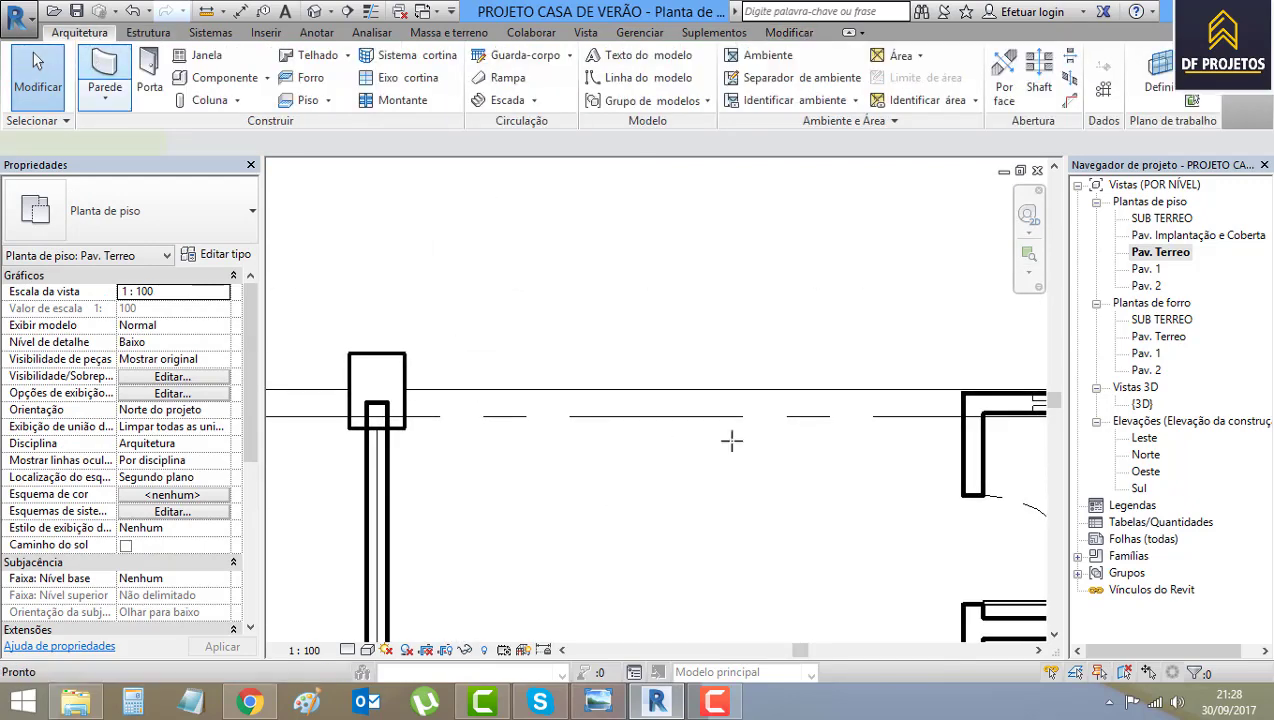
Draw a 21.49 m wall from the right room corner to the grid-5 column and select it.
key("w")
key("a")
left_click(969, 403)
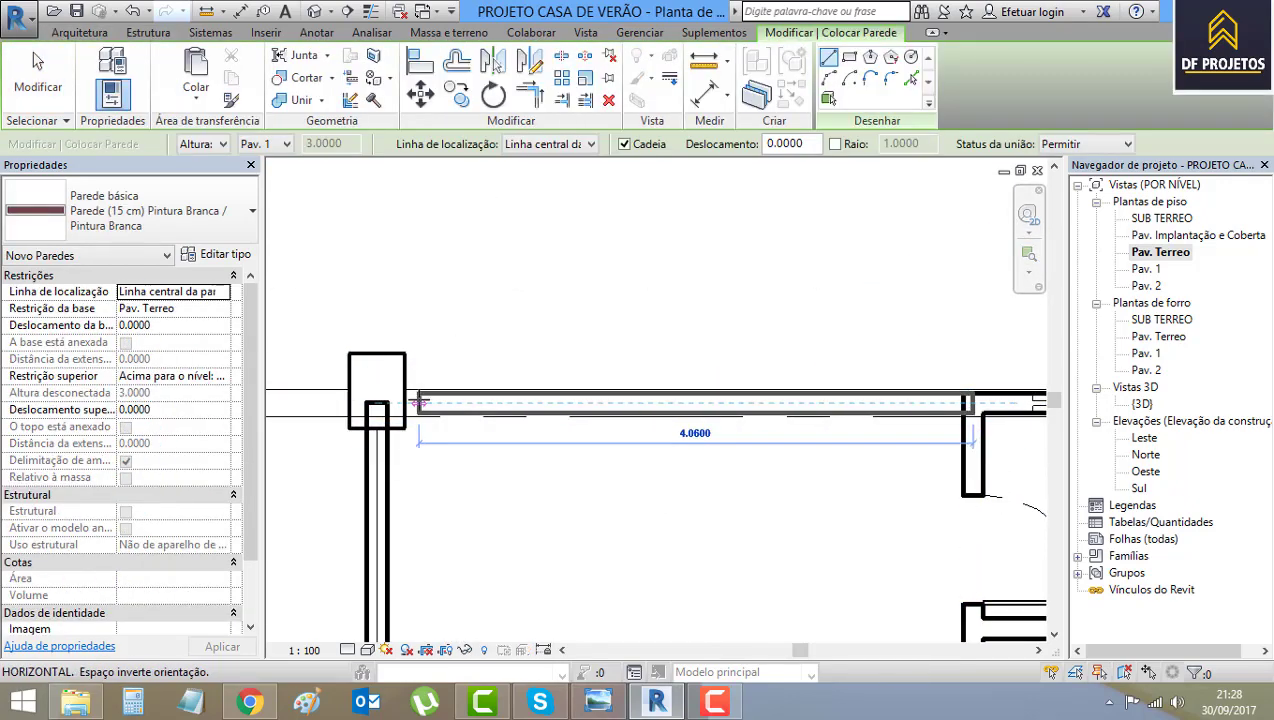
left_click(376, 403)
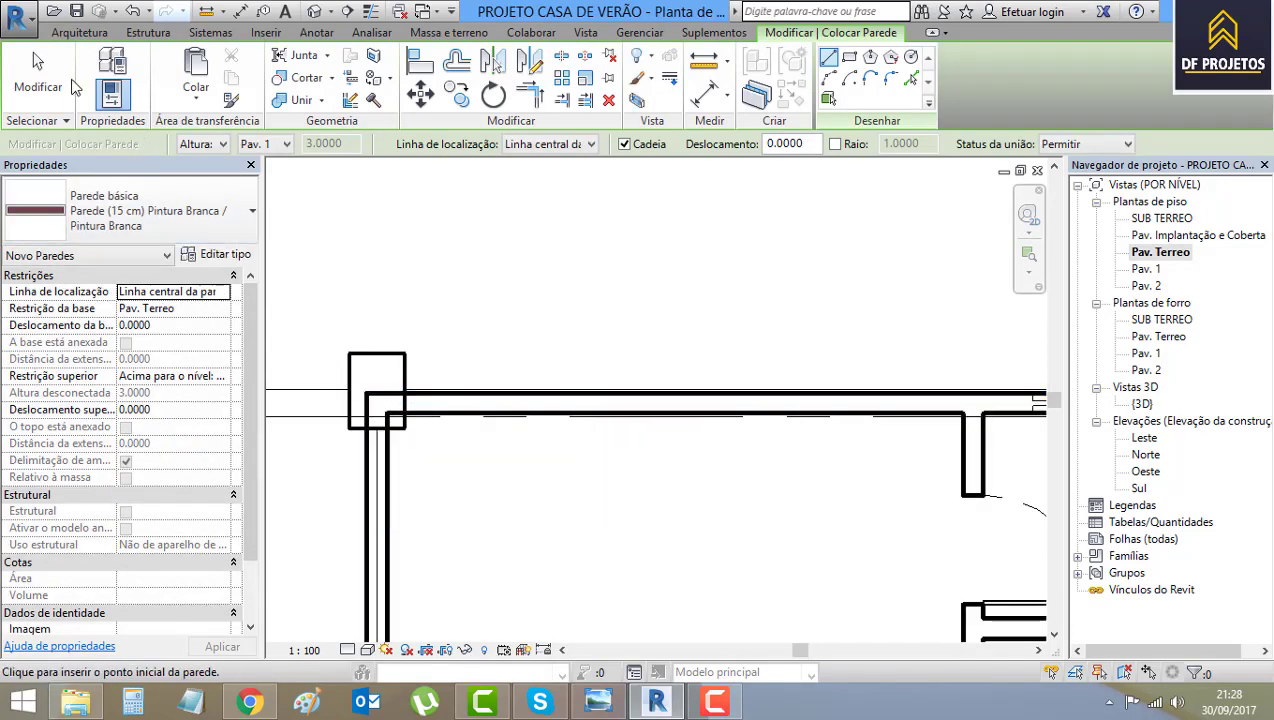
left_click(40, 75)
scroll(500, 320, "down", 5)
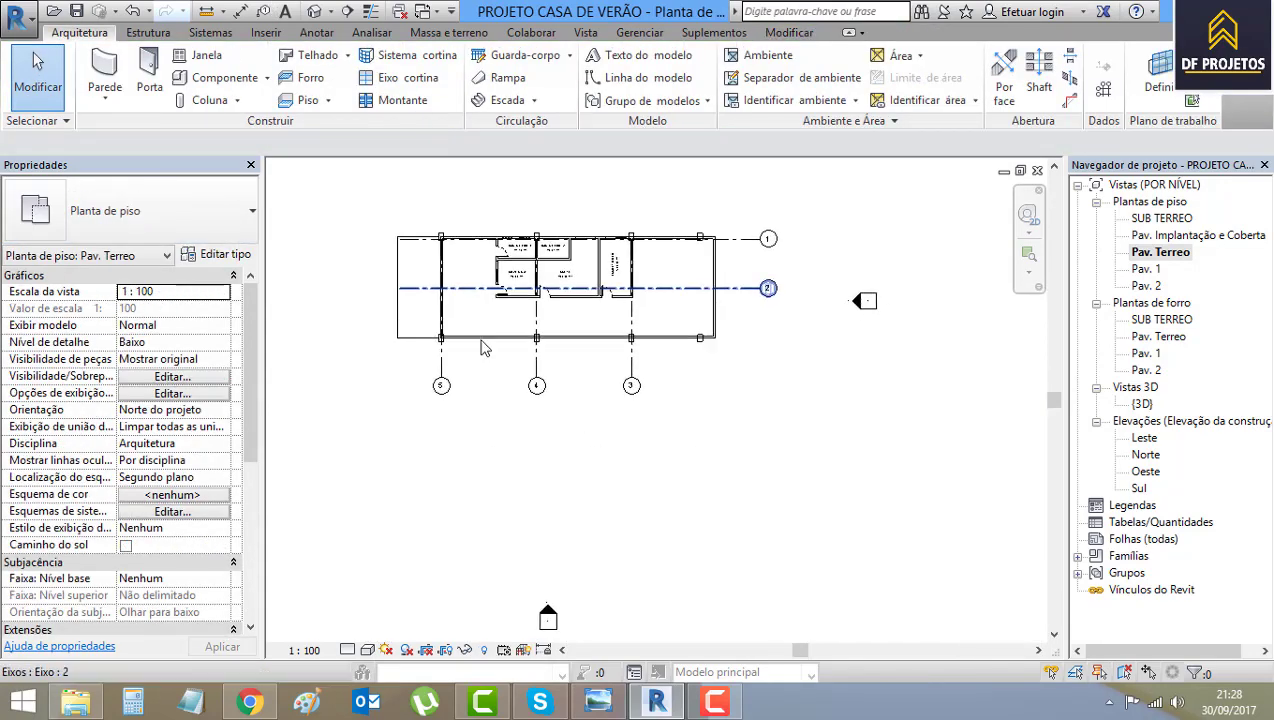
scroll(482, 347, "up", 3)
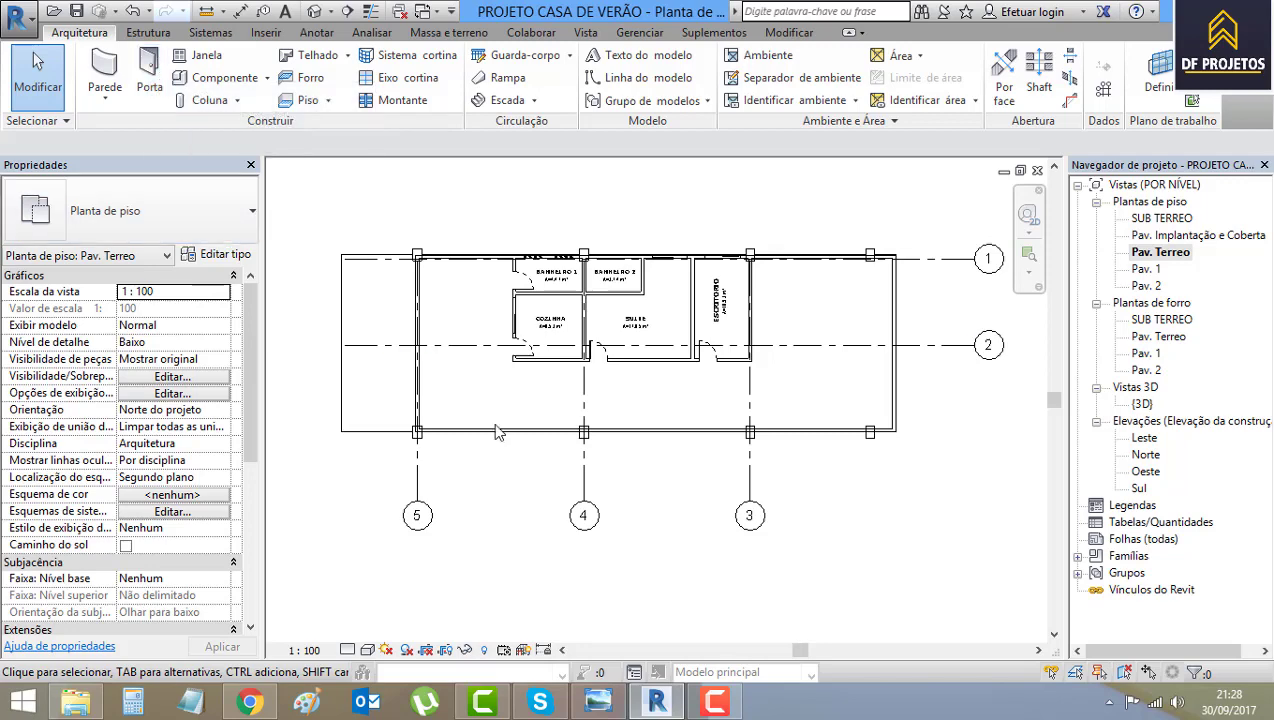
scroll(500, 432, "up", 3)
scroll(500, 430, "up", 1)
left_click(487, 455)
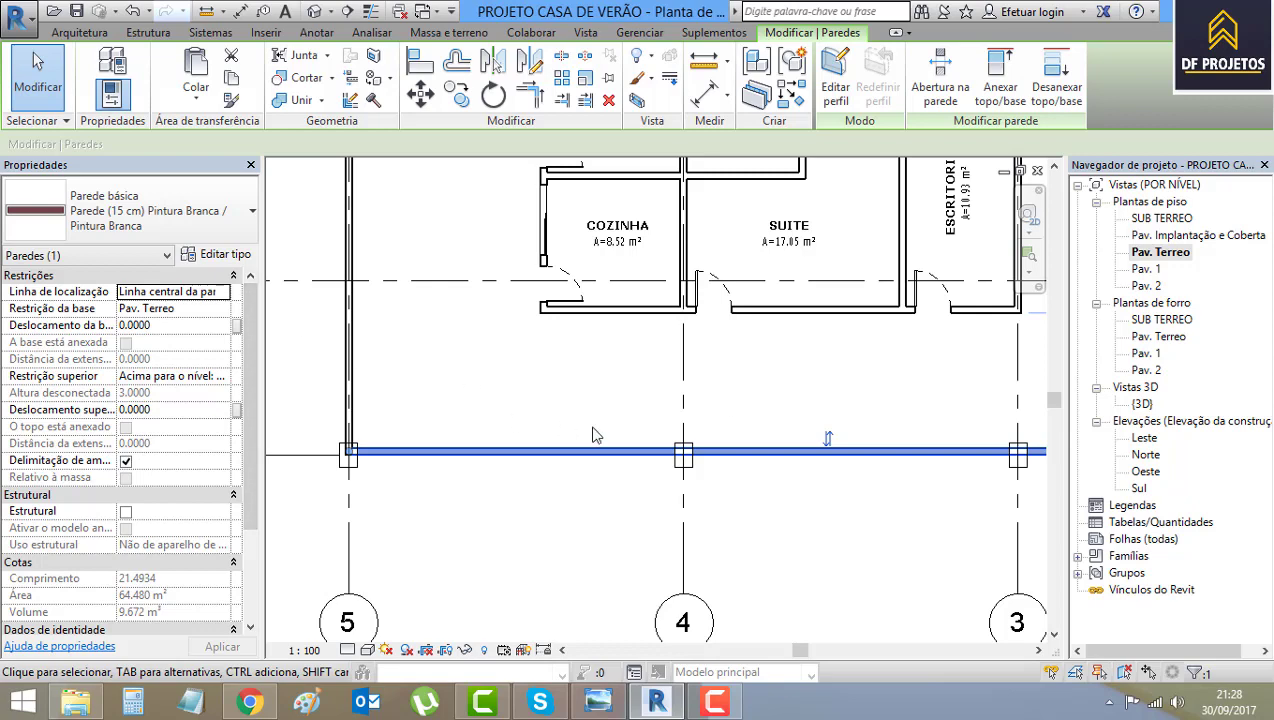
Change the front wall's type to the Vitrine curtain wall.
left_click(193, 218)
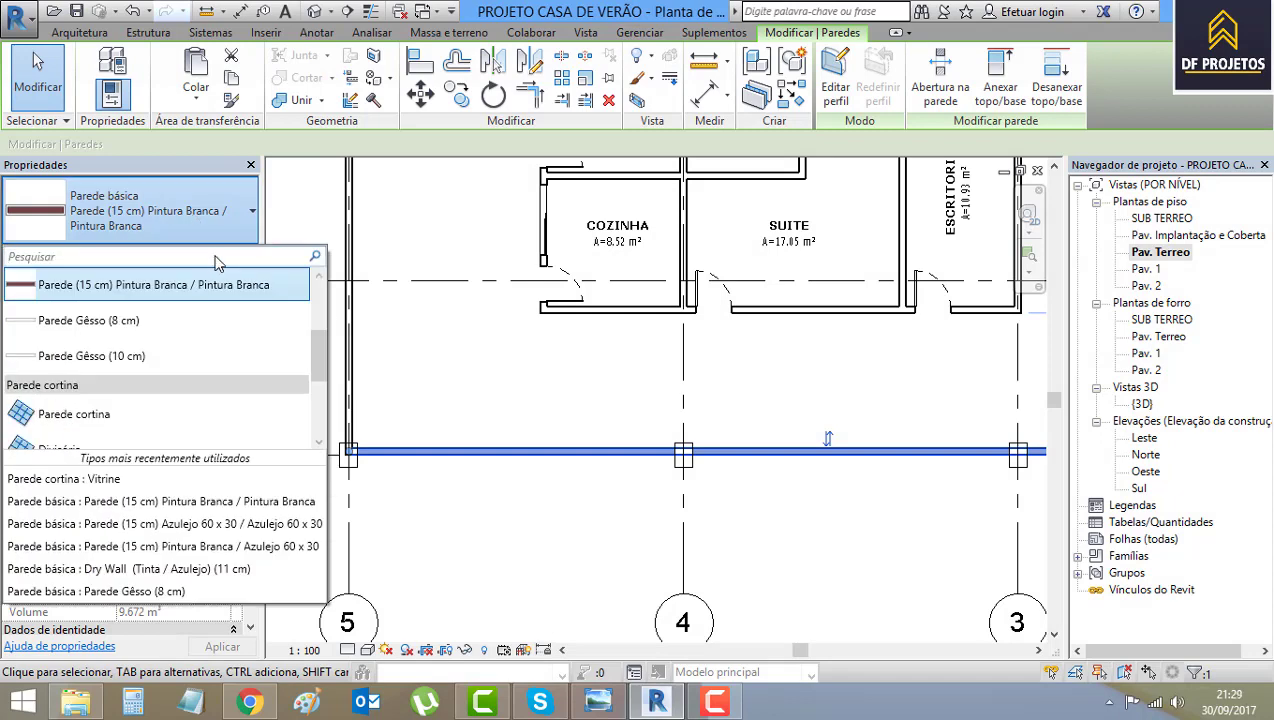
scroll(311, 383, "down", 3)
scroll(307, 405, "down", 2)
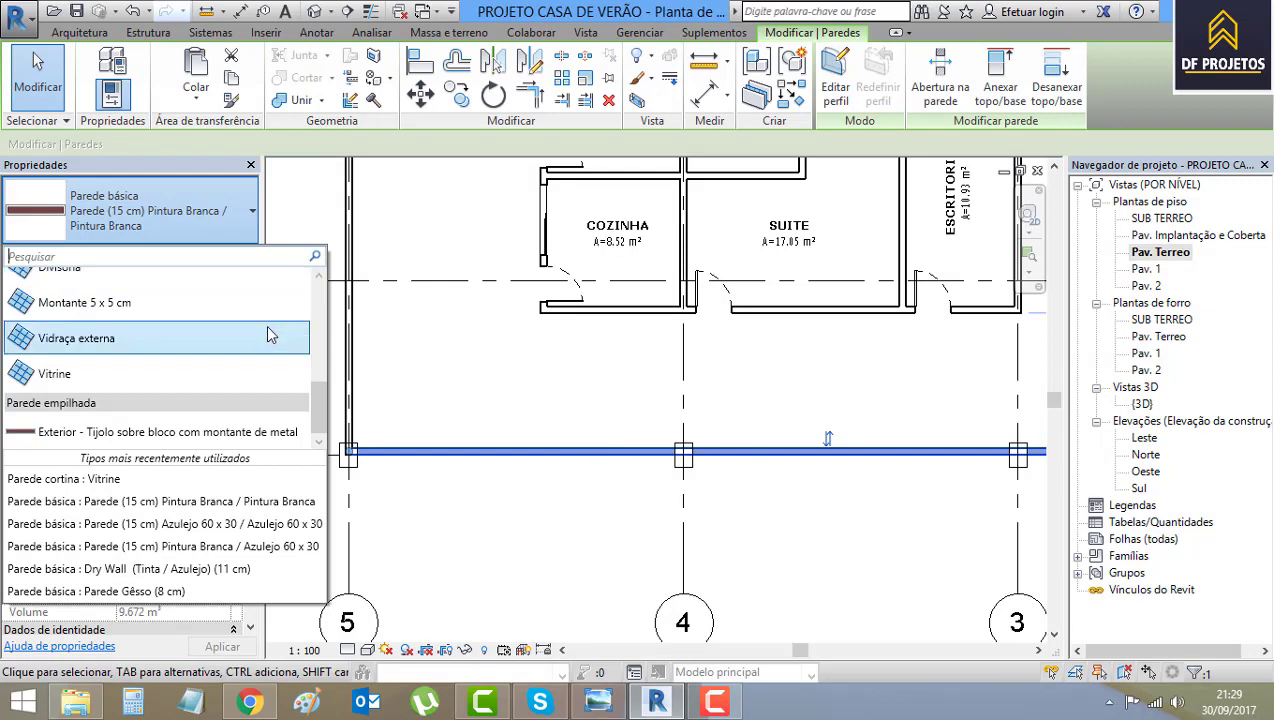
mouse_move(160, 373)
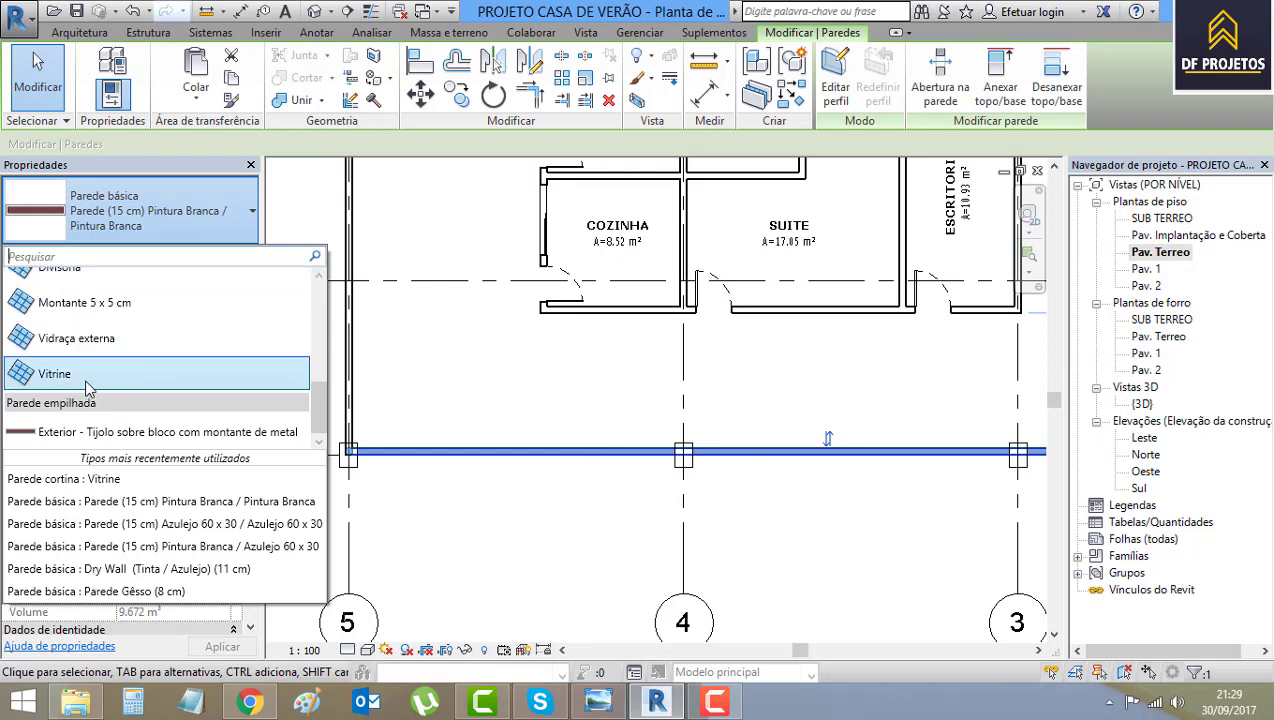
left_click(55, 374)
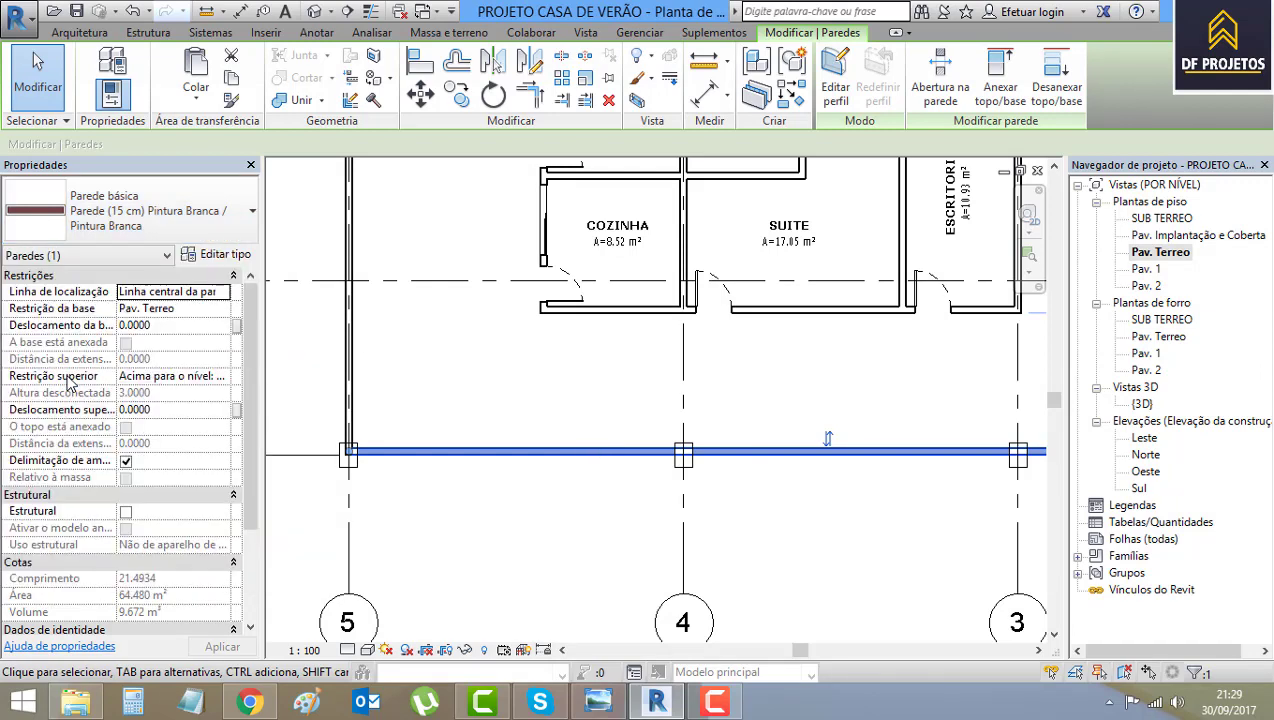
Duplicate Vitrine as a new PARDE DE VIDRO curtain wall type and confirm it.
left_click(222, 254)
left_click(643, 117)
type("PARDE DE VIDRO")
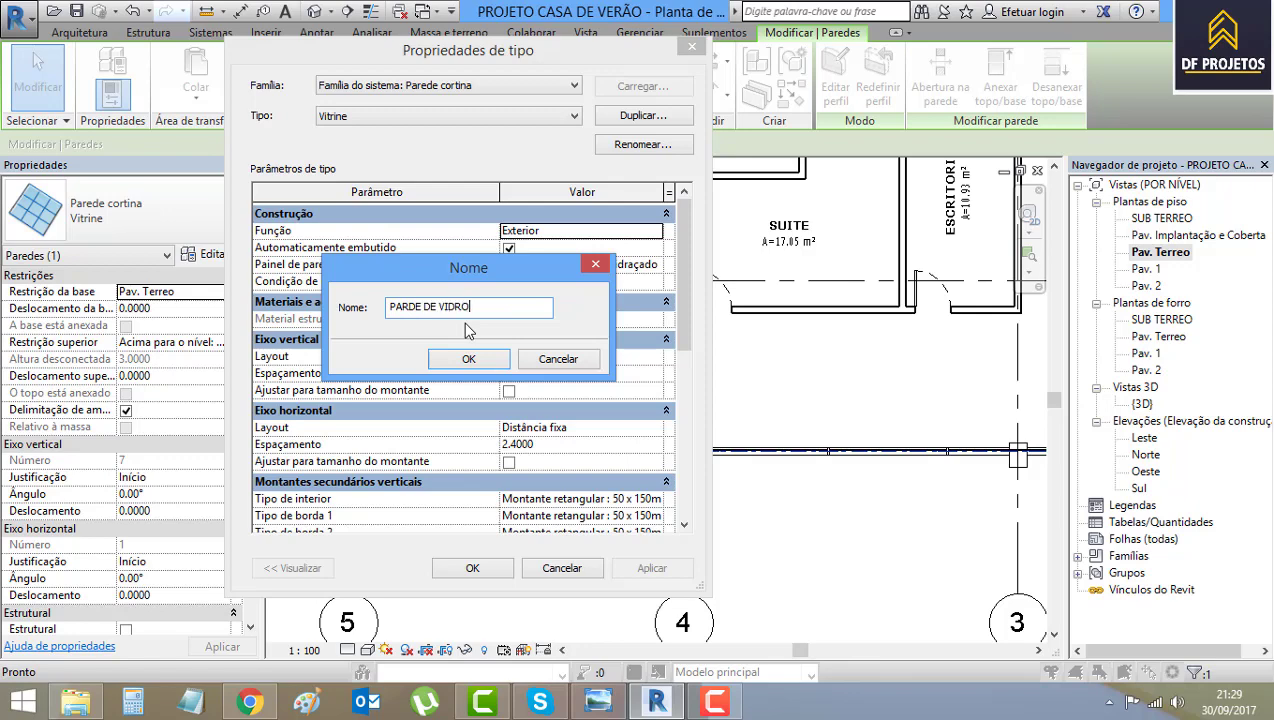
left_click(470, 360)
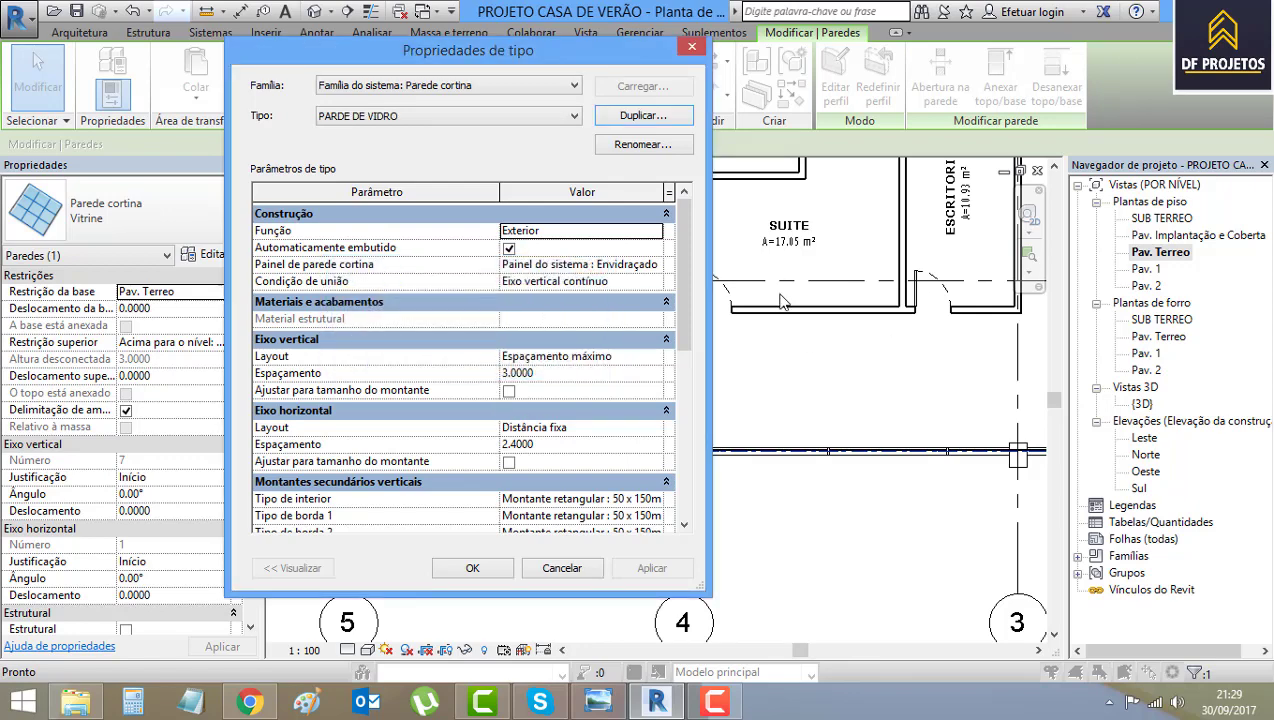
left_click(474, 569)
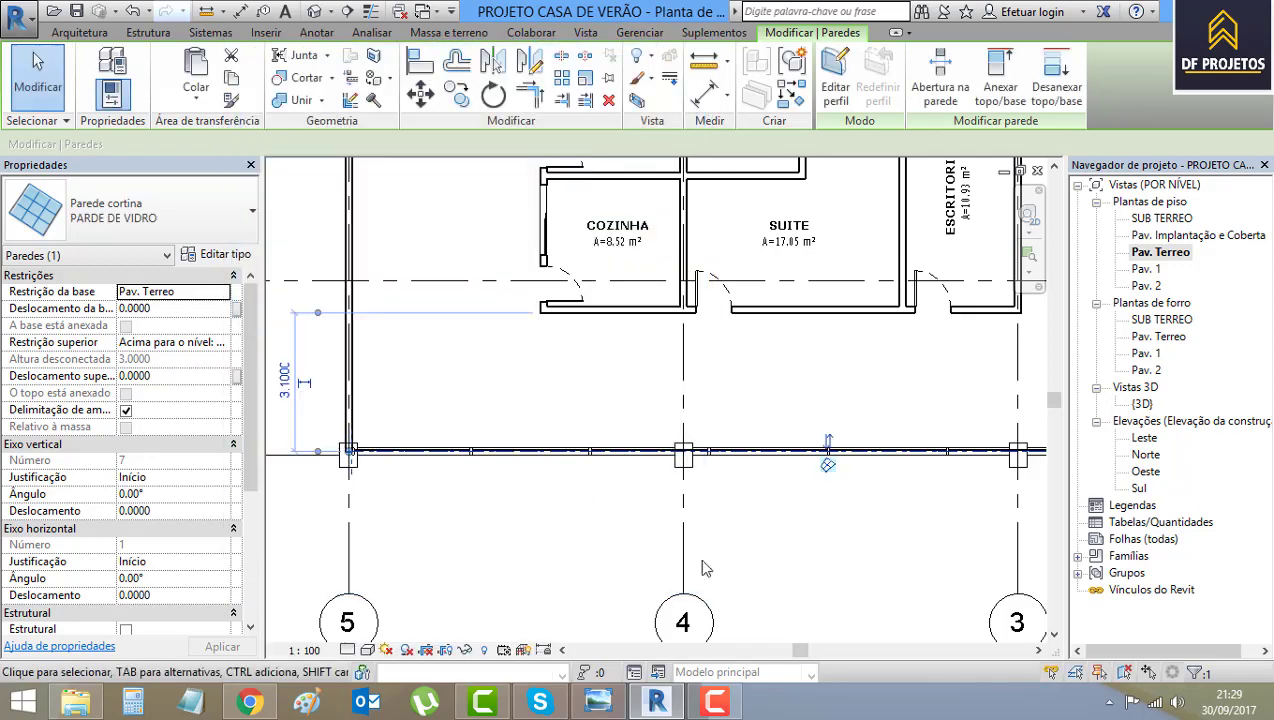
left_click(884, 523)
Orbit the 3D view to inspect the glass facade, then show the reference photo.
left_click(315, 11)
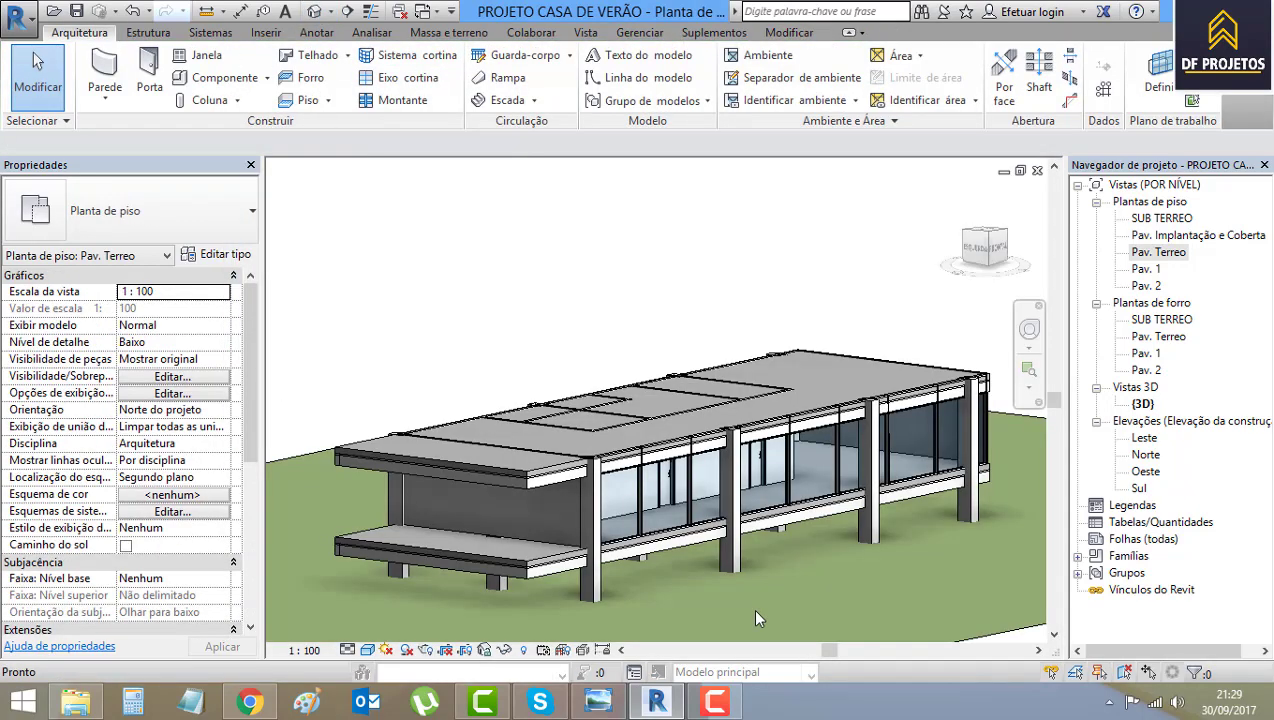
scroll(903, 530, "up", 3)
mouse_move(901, 543)
middle_mouse_down("shift")
mouse_move(756, 530)
mouse_move(884, 520)
mouse_move(938, 560)
mouse_move(873, 557)
mouse_move(870, 577)
mouse_move(581, 357)
middle_mouse_up("shift")
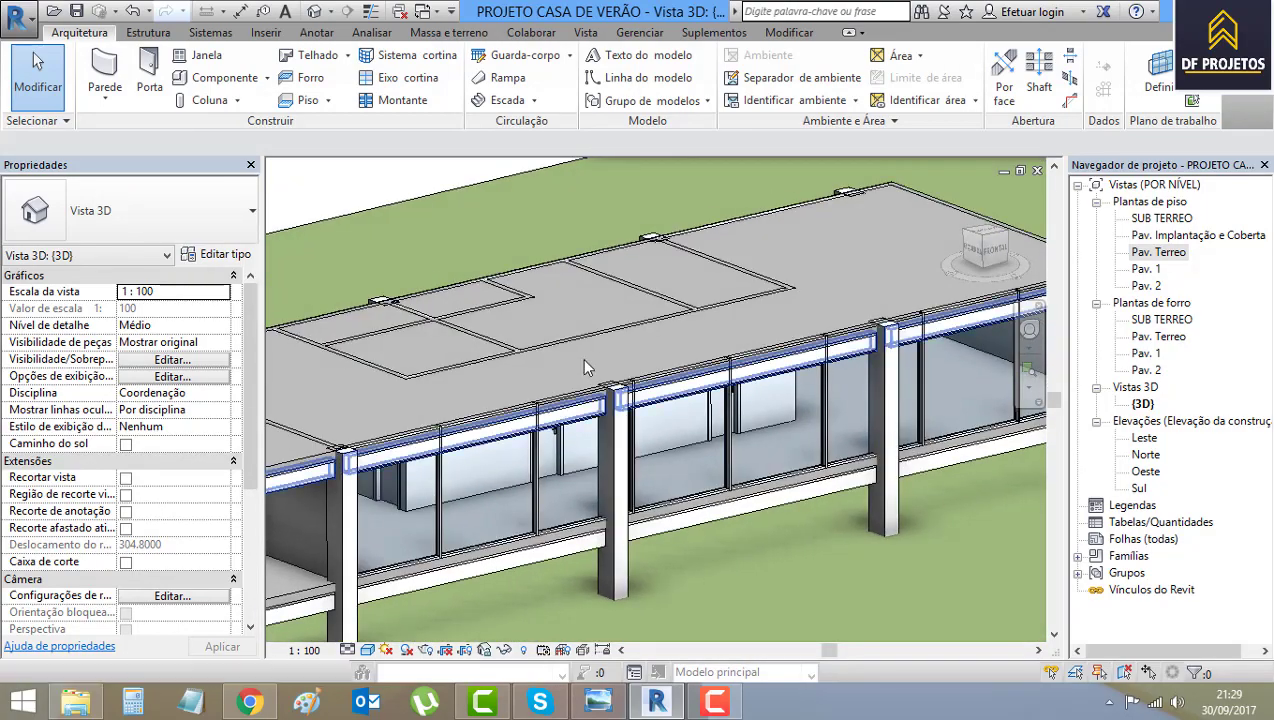
left_click(608, 694)
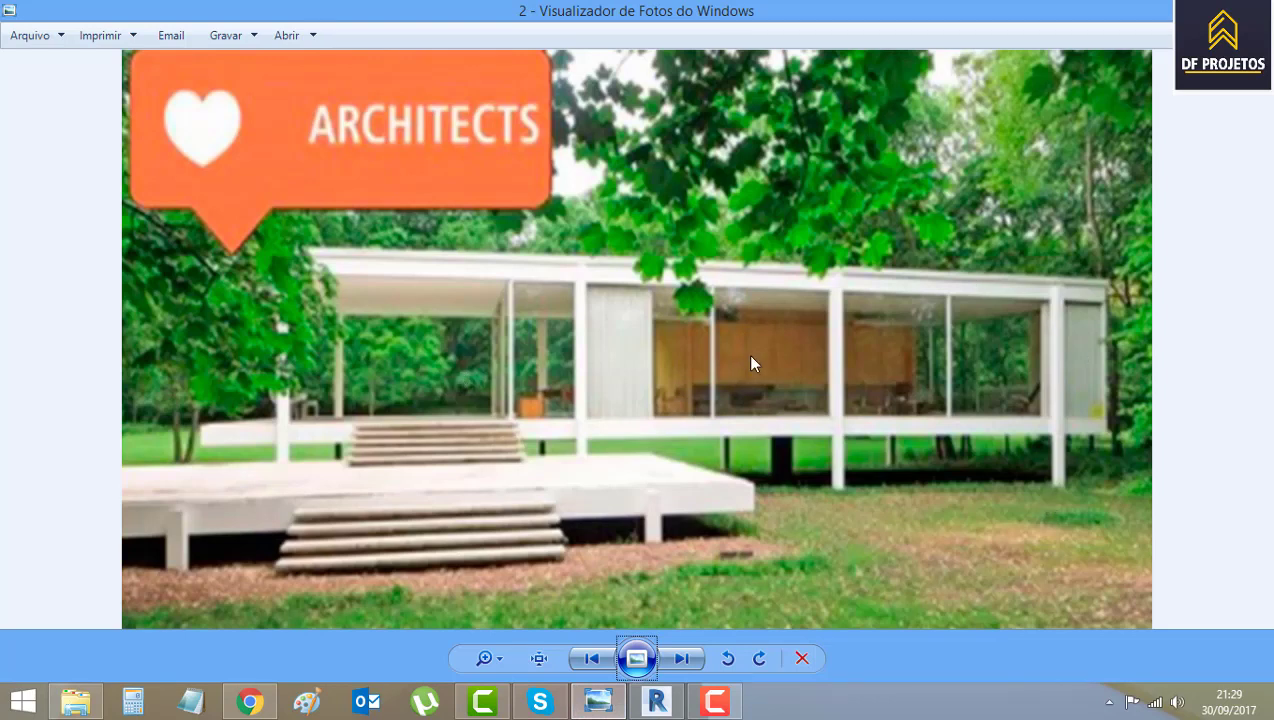
In the Pav. Terreo plan, move the left end wall inward to about 1.30 m from the kitchen wall.
left_click(665, 704)
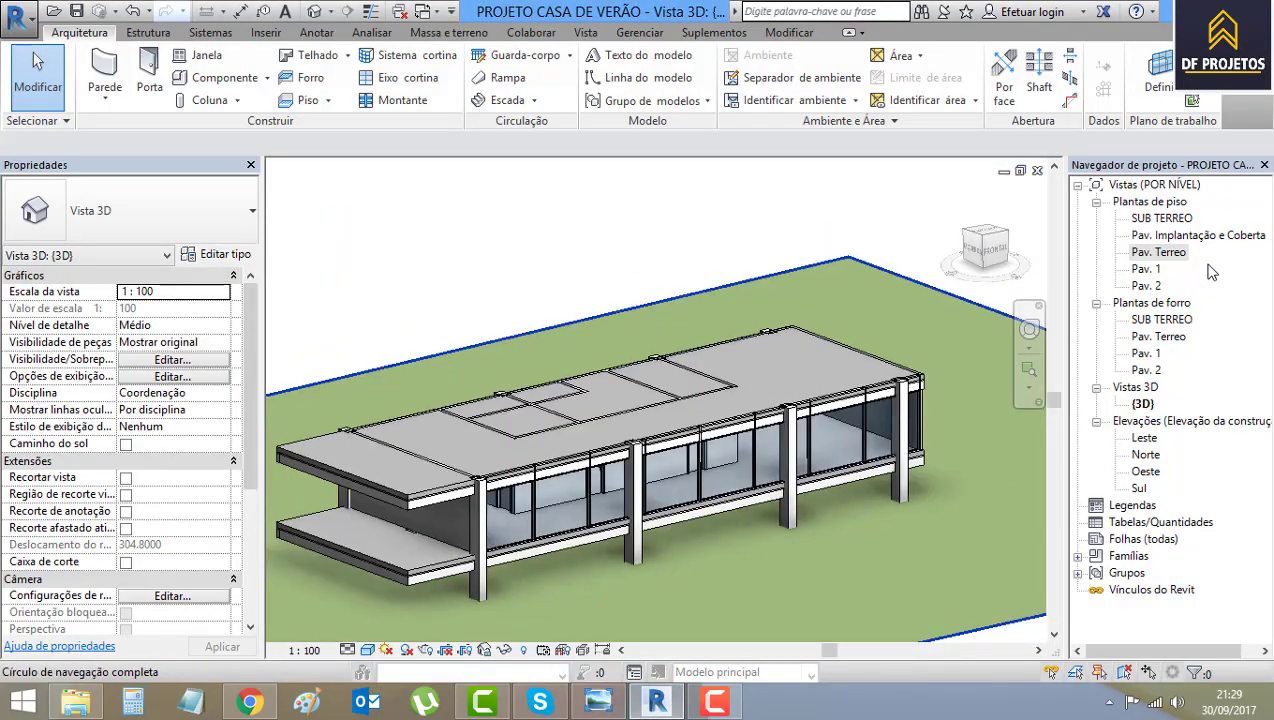
double_click(1150, 253)
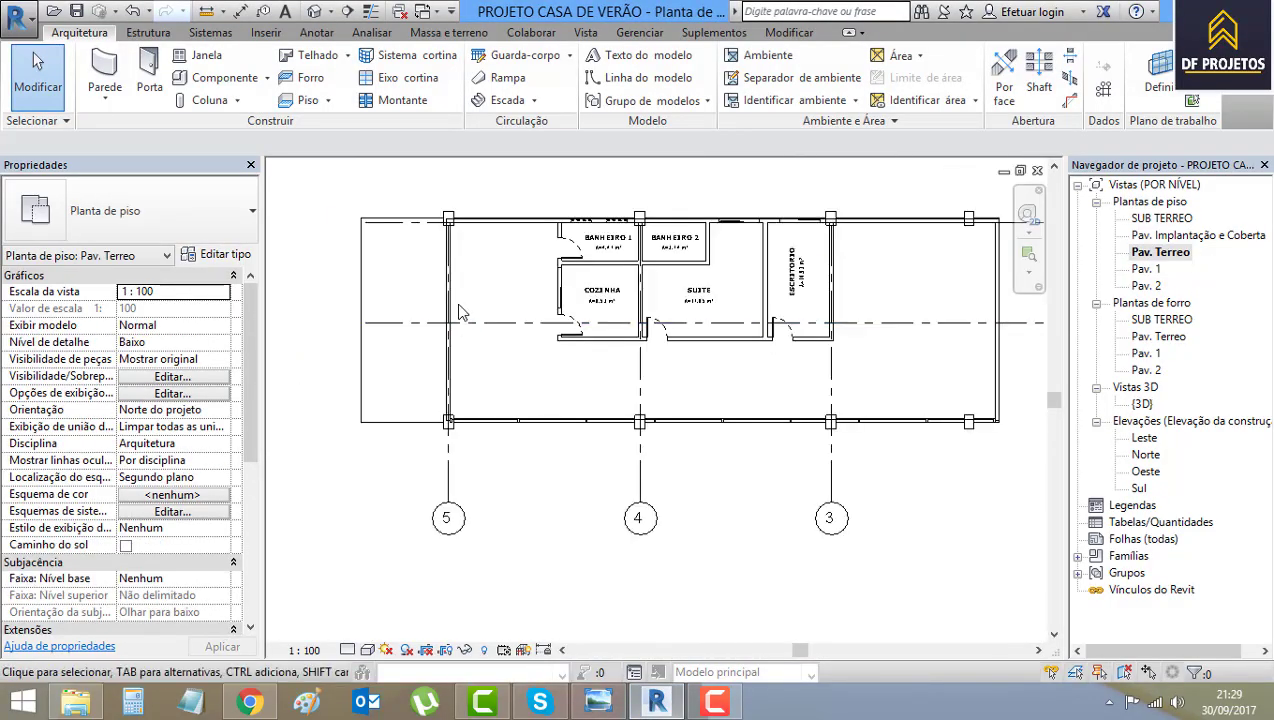
left_click(462, 313)
scroll(445, 315, "up", 3)
scroll(490, 330, "down", 3)
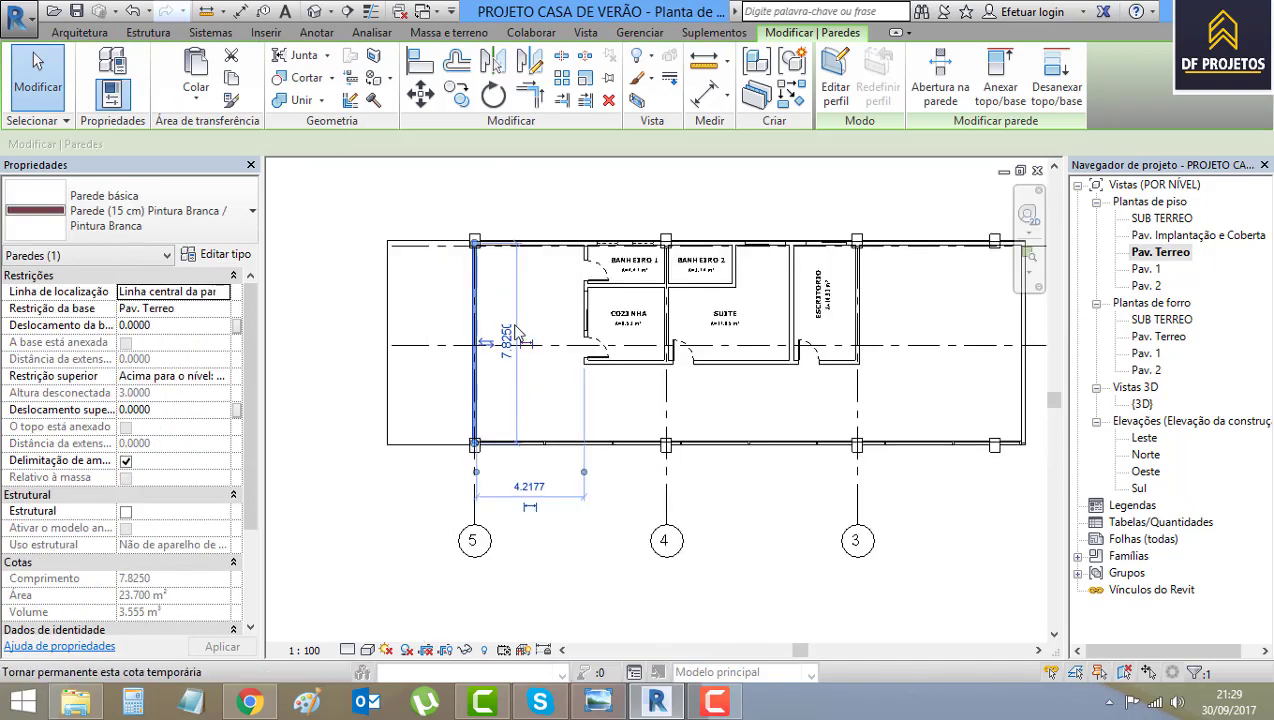
scroll(516, 335, "up", 3)
left_click_drag(440, 318, 590, 327)
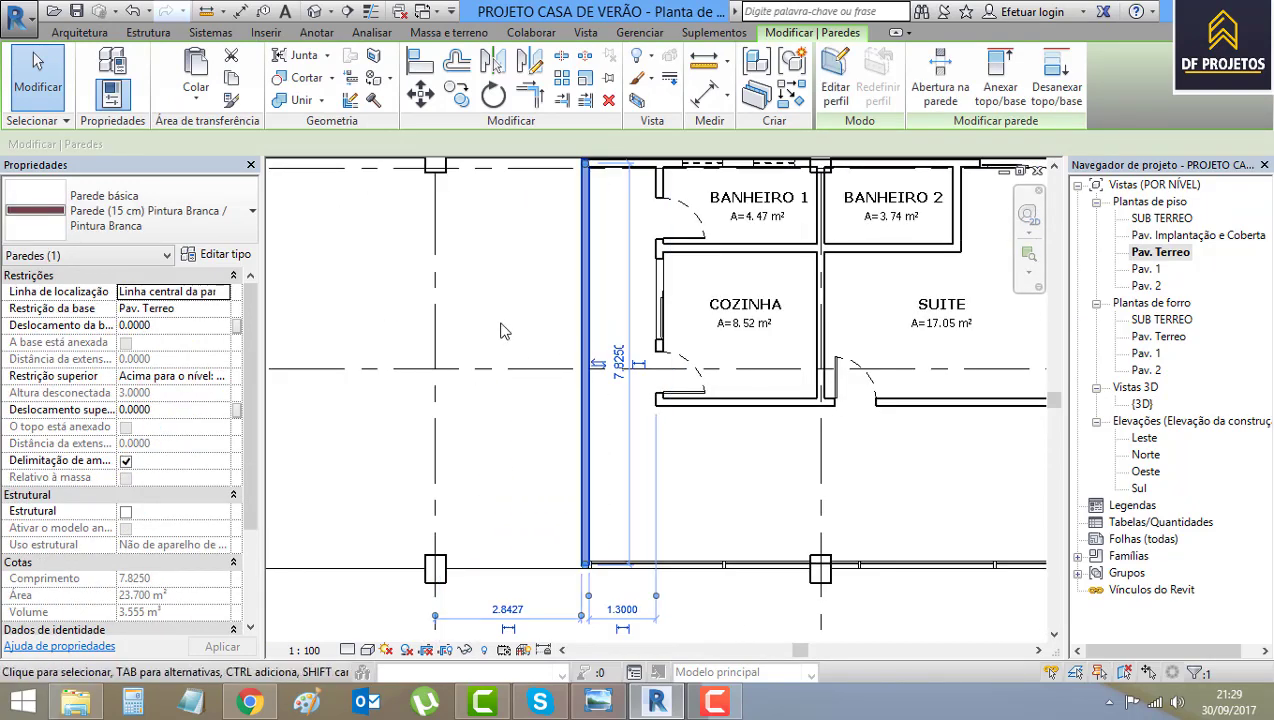
left_click(502, 300)
Return to the default 3D view of the house.
scroll(500, 296, "down", 3)
scroll(552, 495, "up", 4)
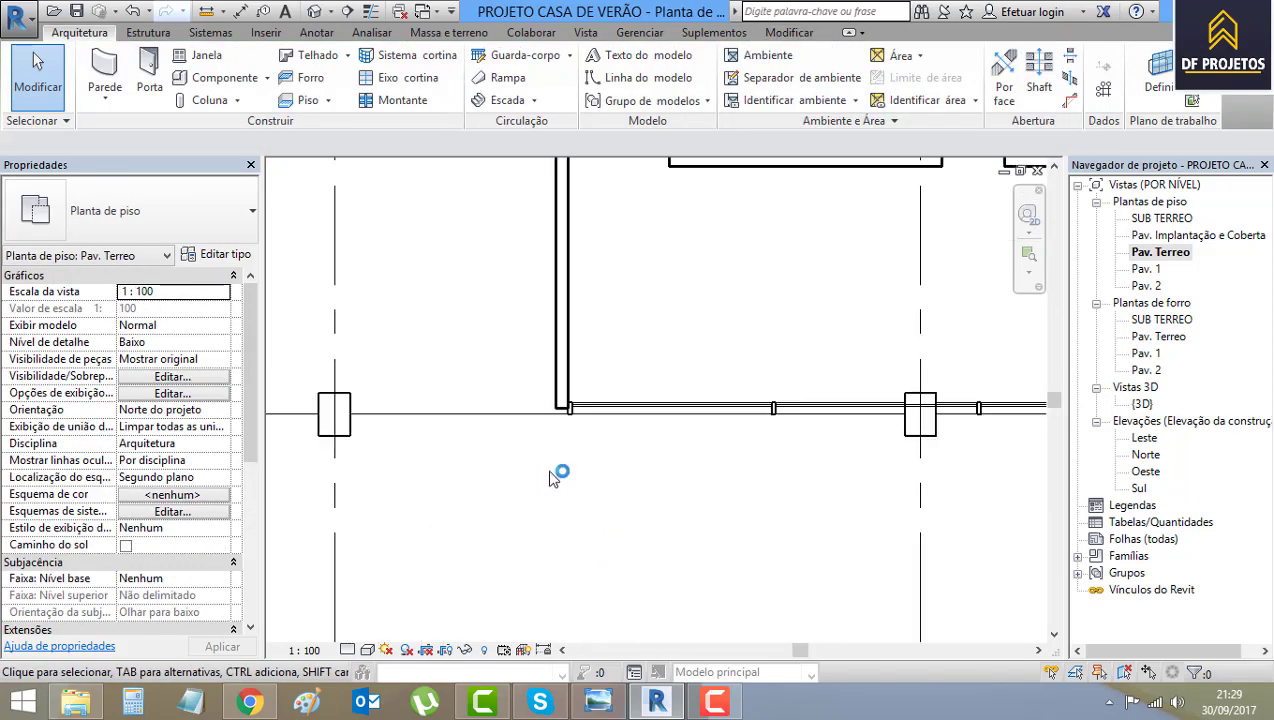
scroll(560, 492, "up", 2)
scroll(600, 488, "down", 5)
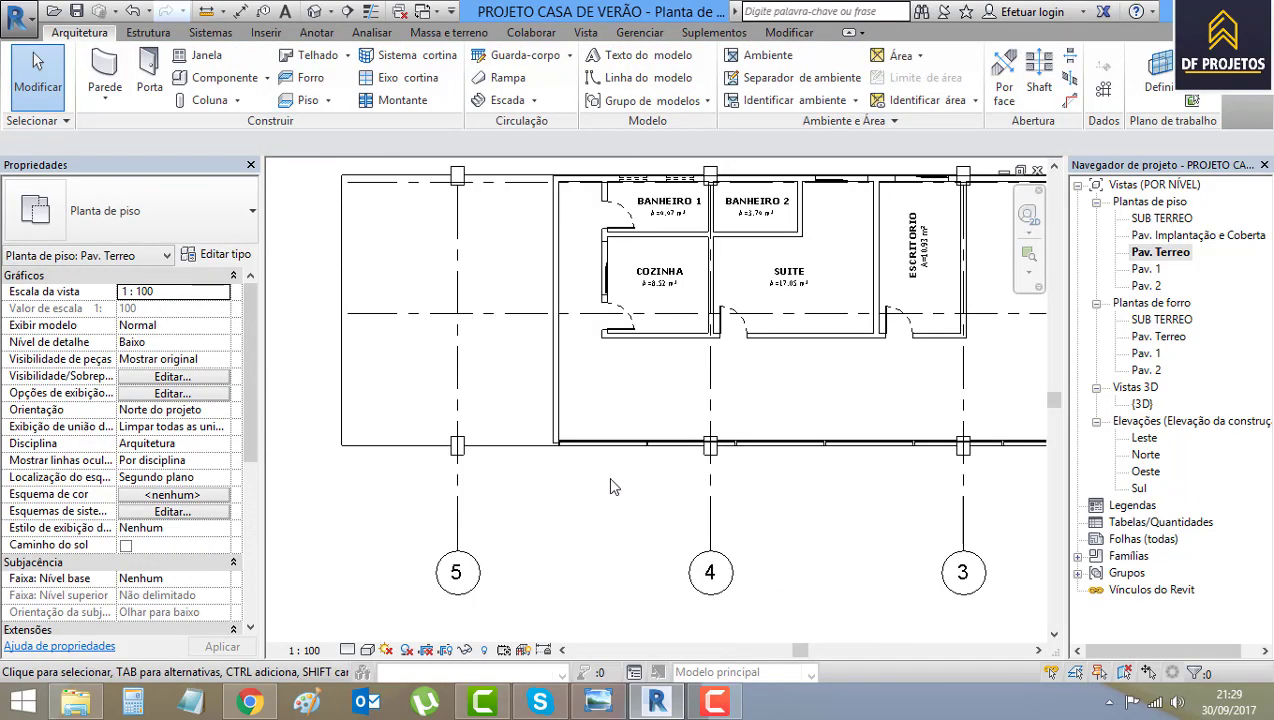
left_click(315, 12)
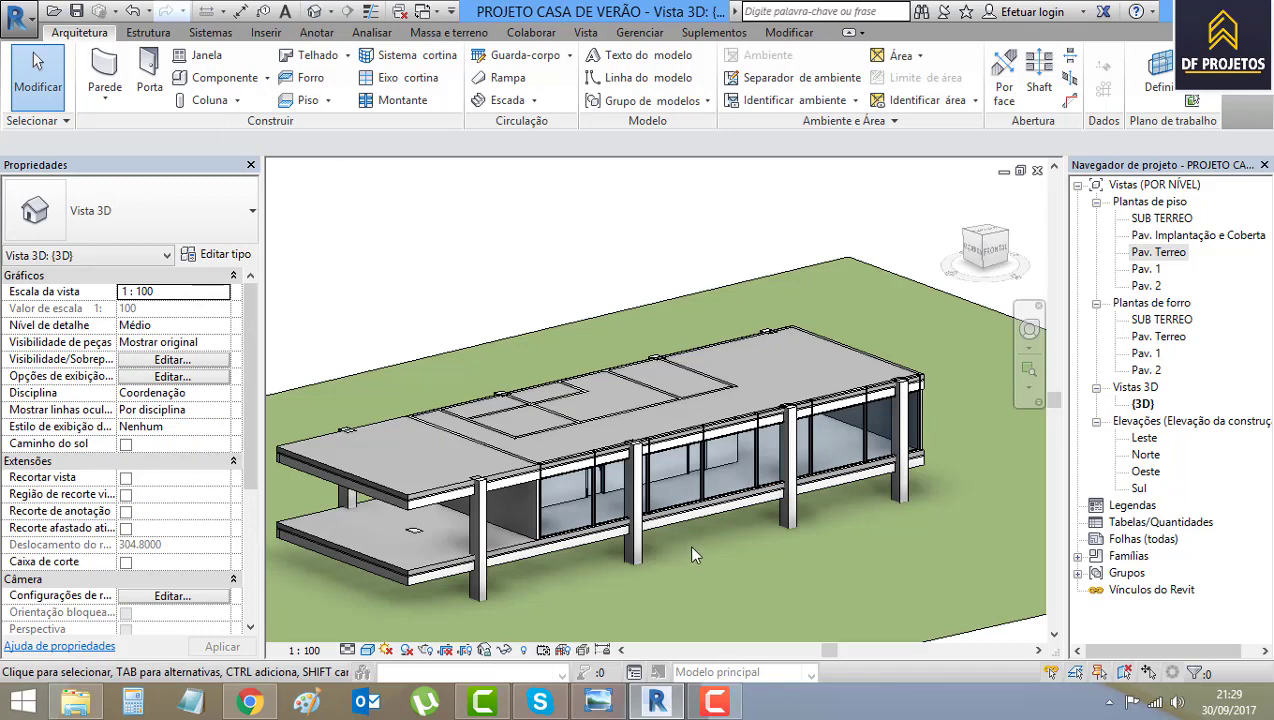
Set the curtain wall type's vertical grid spacing to 4, then 5.0000, and confirm the wider panels.
scroll(685, 544, "up", 3)
scroll(679, 544, "up", 2)
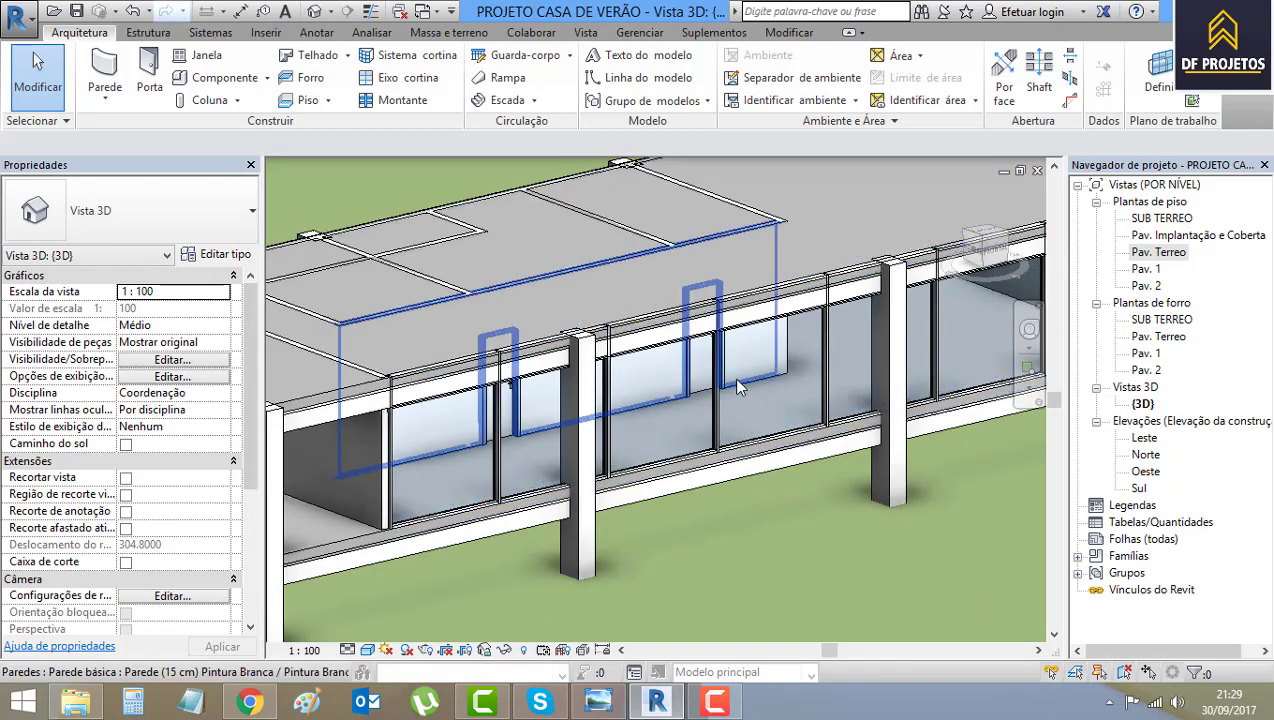
left_click(729, 440)
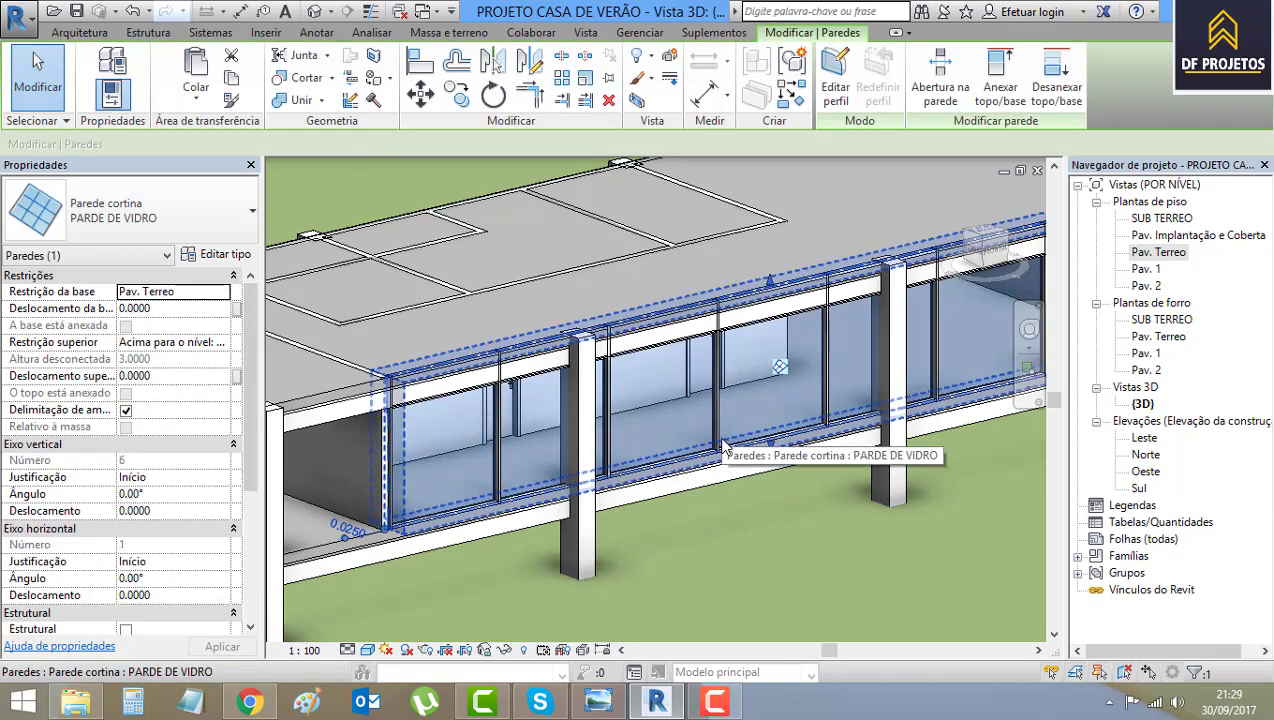
left_click(228, 254)
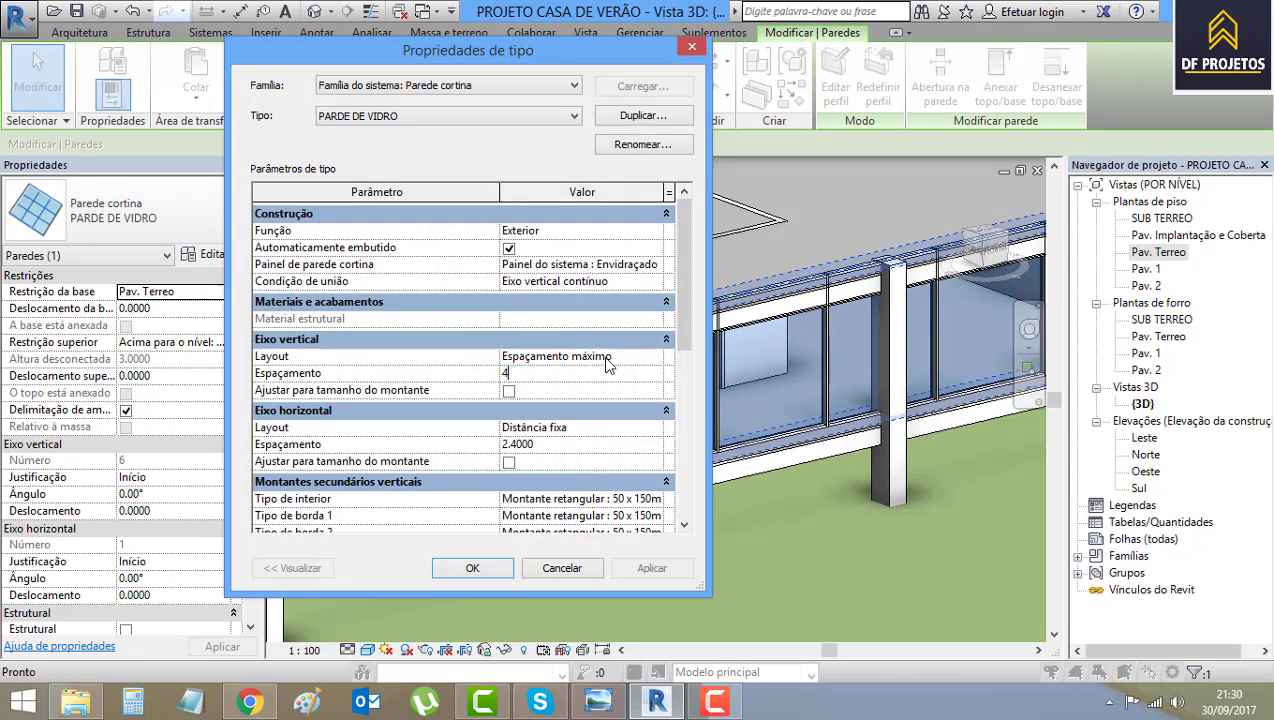
left_click(648, 568)
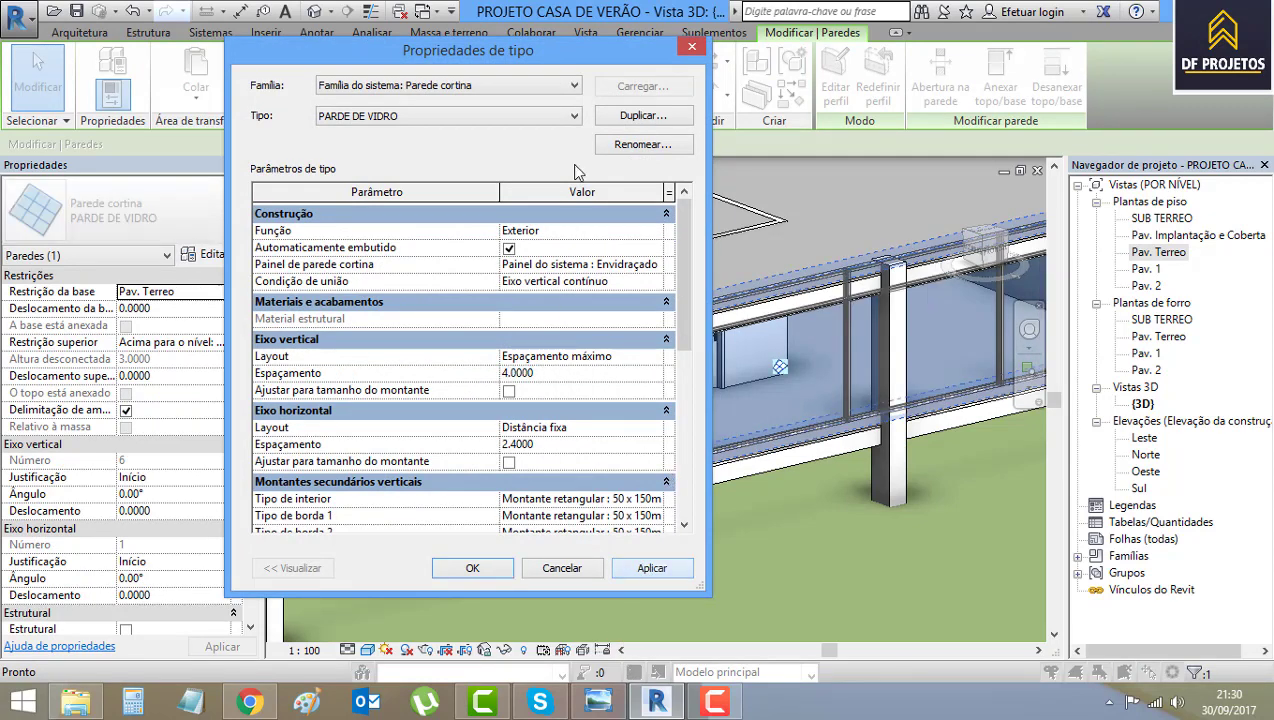
left_click_drag(604, 56, 361, 170)
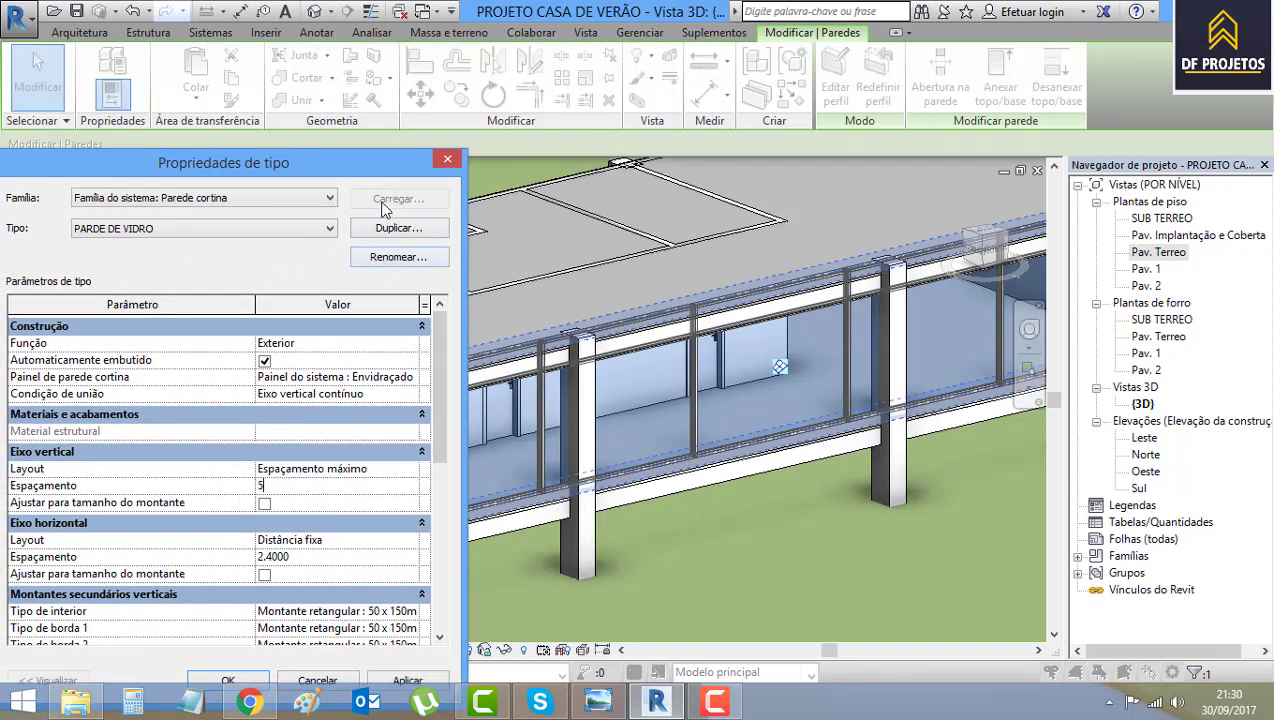
mouse_move(240, 162)
left_mouse_down()
mouse_move(1075, 87)
mouse_move(357, 16)
left_mouse_up()
left_click(556, 549)
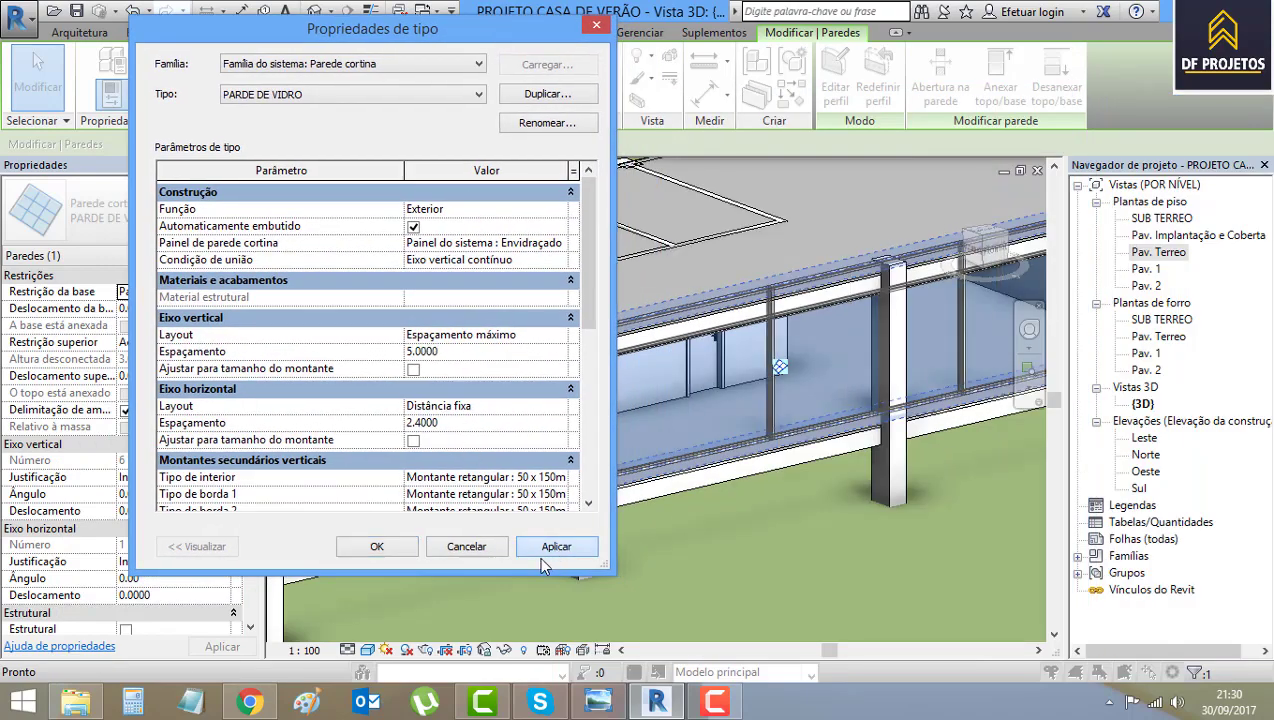
left_click(377, 546)
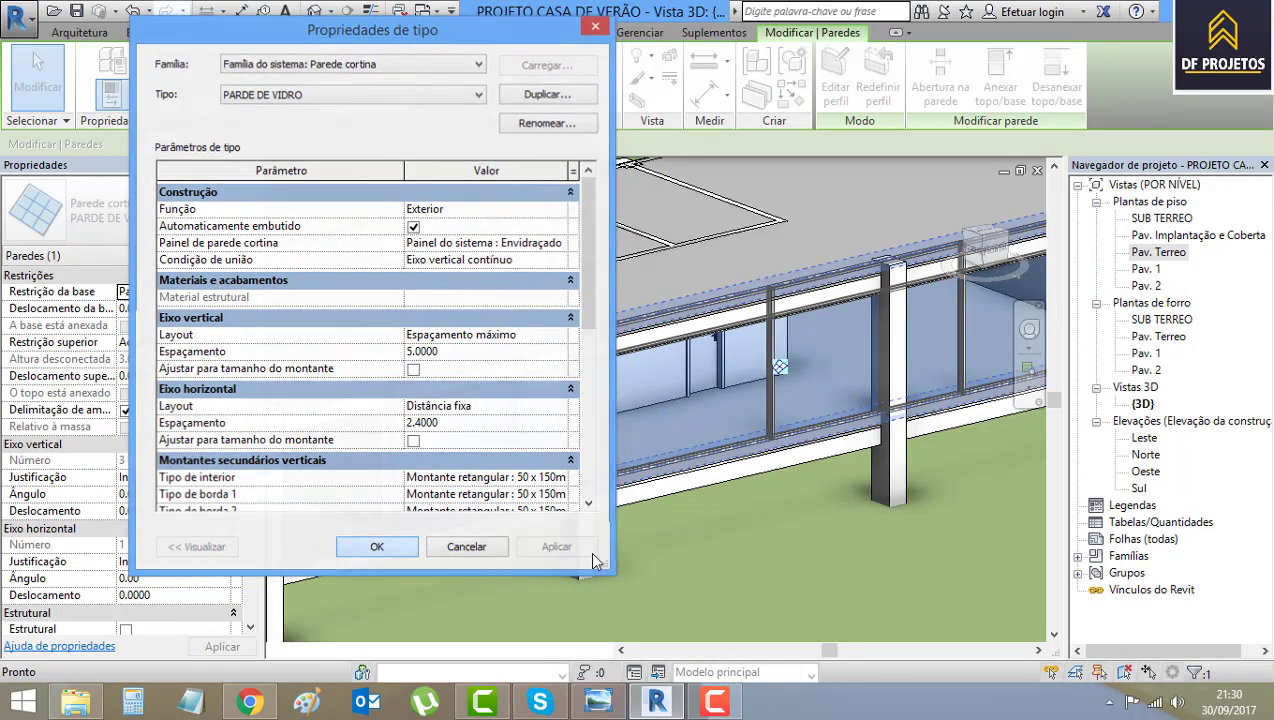
middle_click_drag(776, 527, 716, 512, "shift")
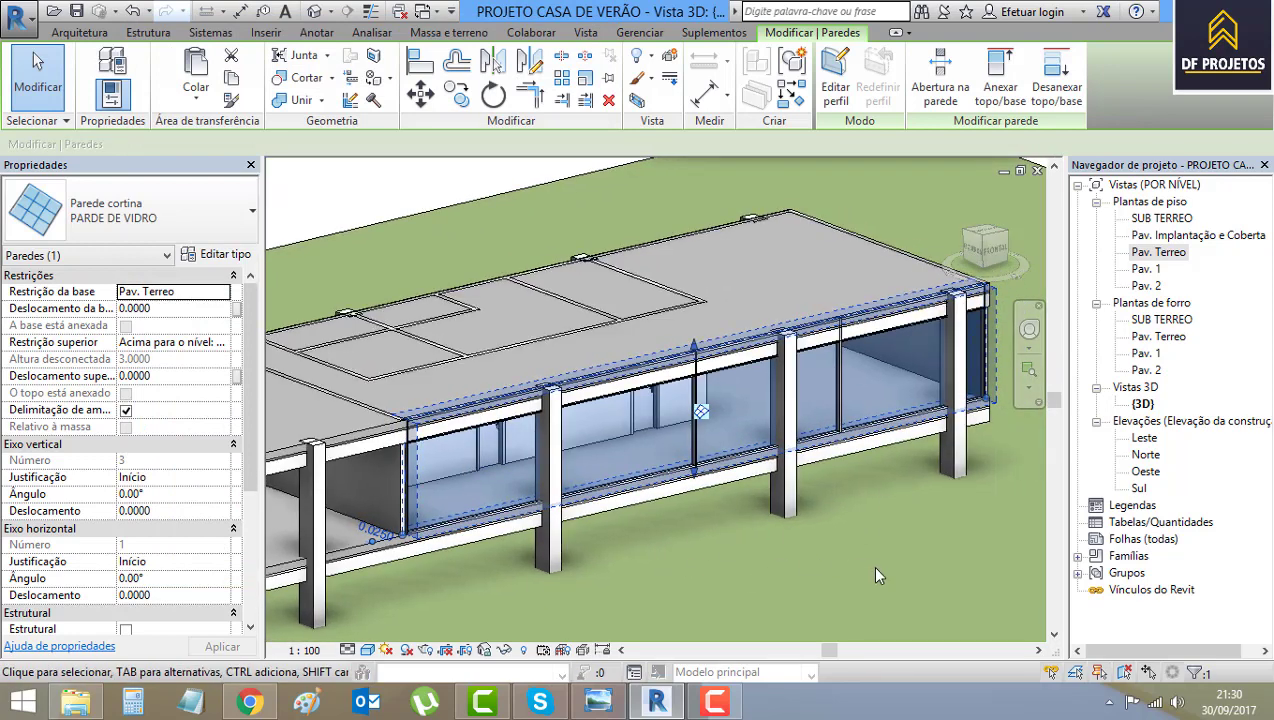
Change the painted left end wall's type to Parede cortina : PARDE DE VIDRO.
left_click(398, 480)
left_click(200, 212)
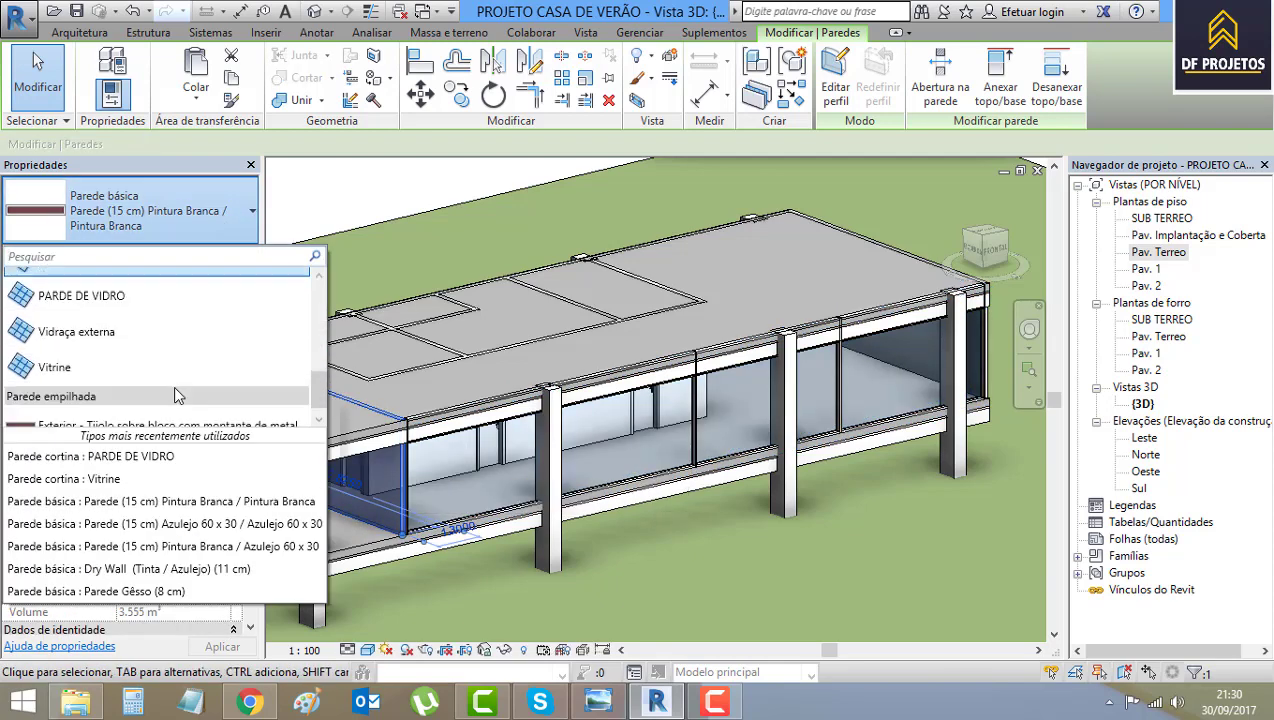
scroll(176, 395, "down", 1)
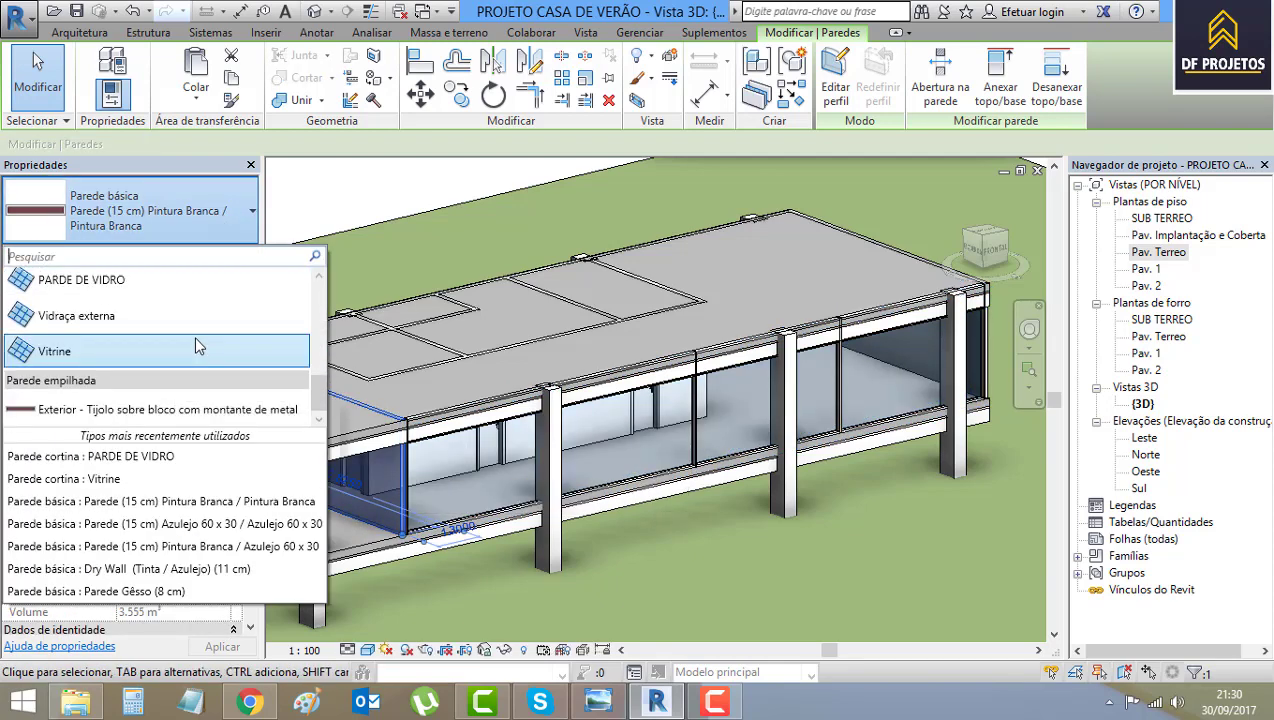
scroll(196, 342, "up", 2)
scroll(196, 342, "up", 4)
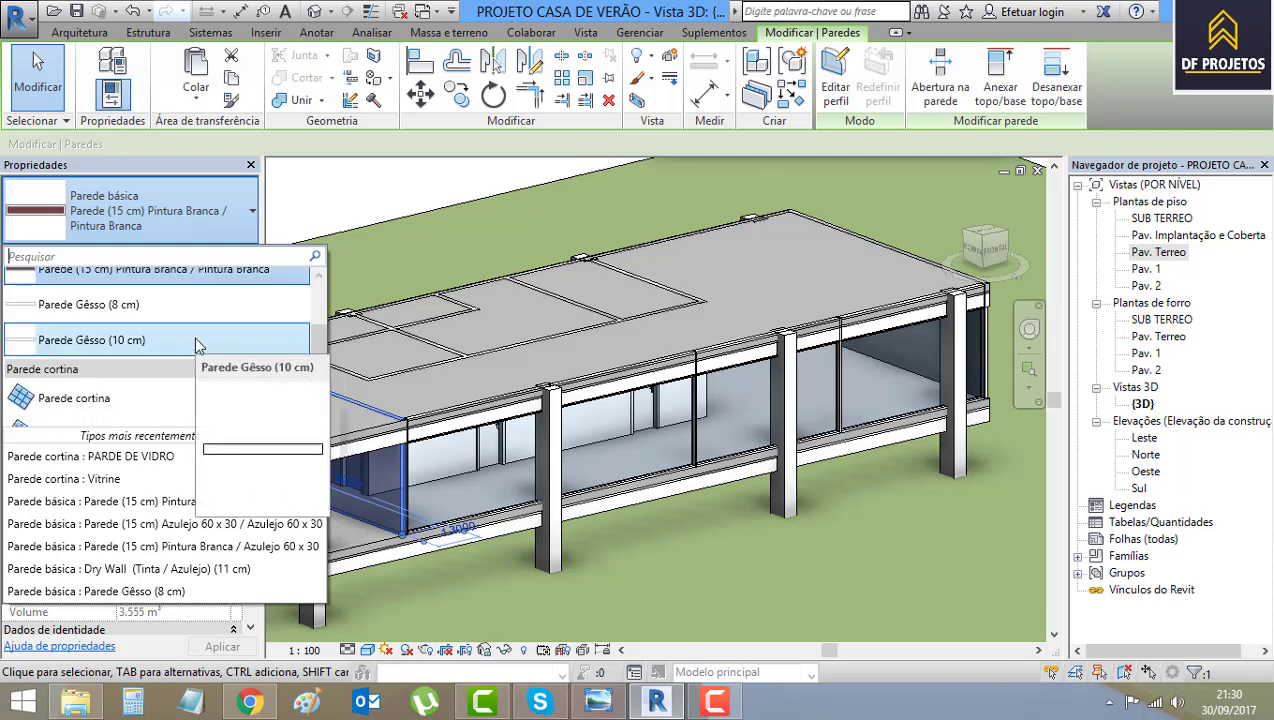
scroll(196, 343, "up", 1)
scroll(196, 343, "up", 1)
scroll(196, 343, "up", 2)
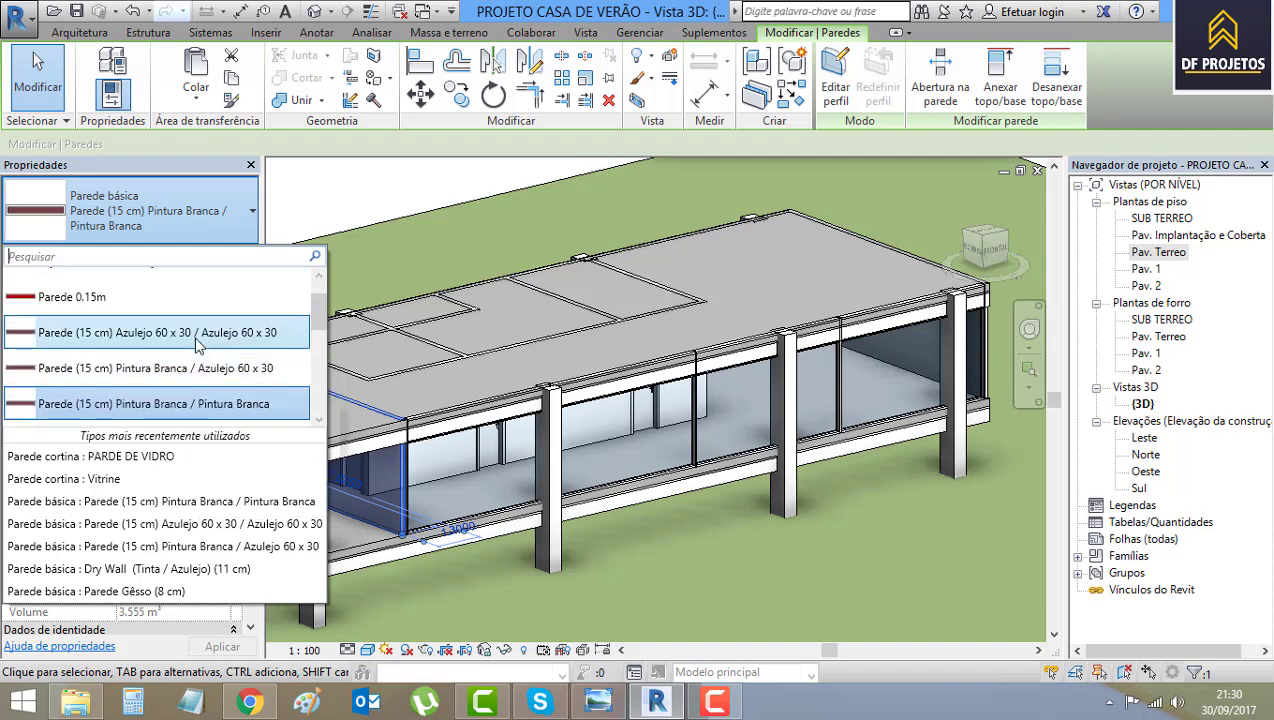
scroll(196, 343, "up", 2)
scroll(298, 313, "up", 1)
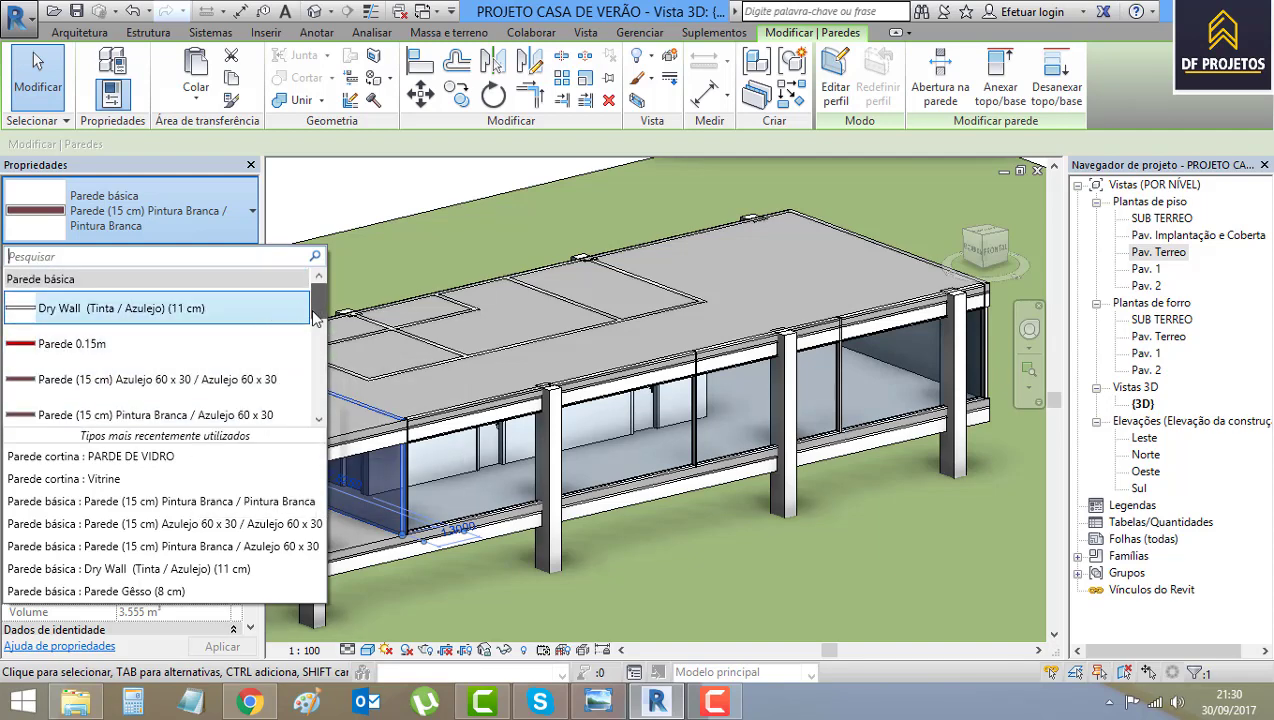
left_click_drag(316, 318, 316, 368)
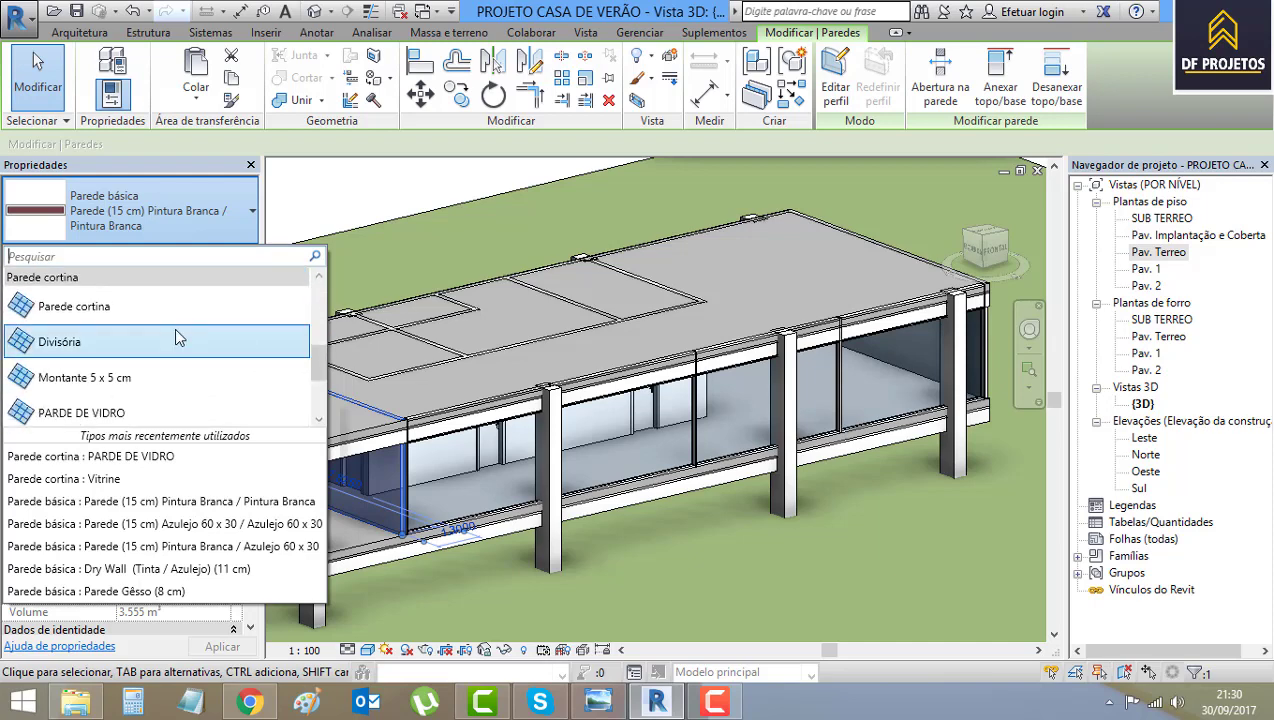
scroll(174, 330, "down", 1)
scroll(174, 330, "down", 1)
scroll(175, 335, "down", 1)
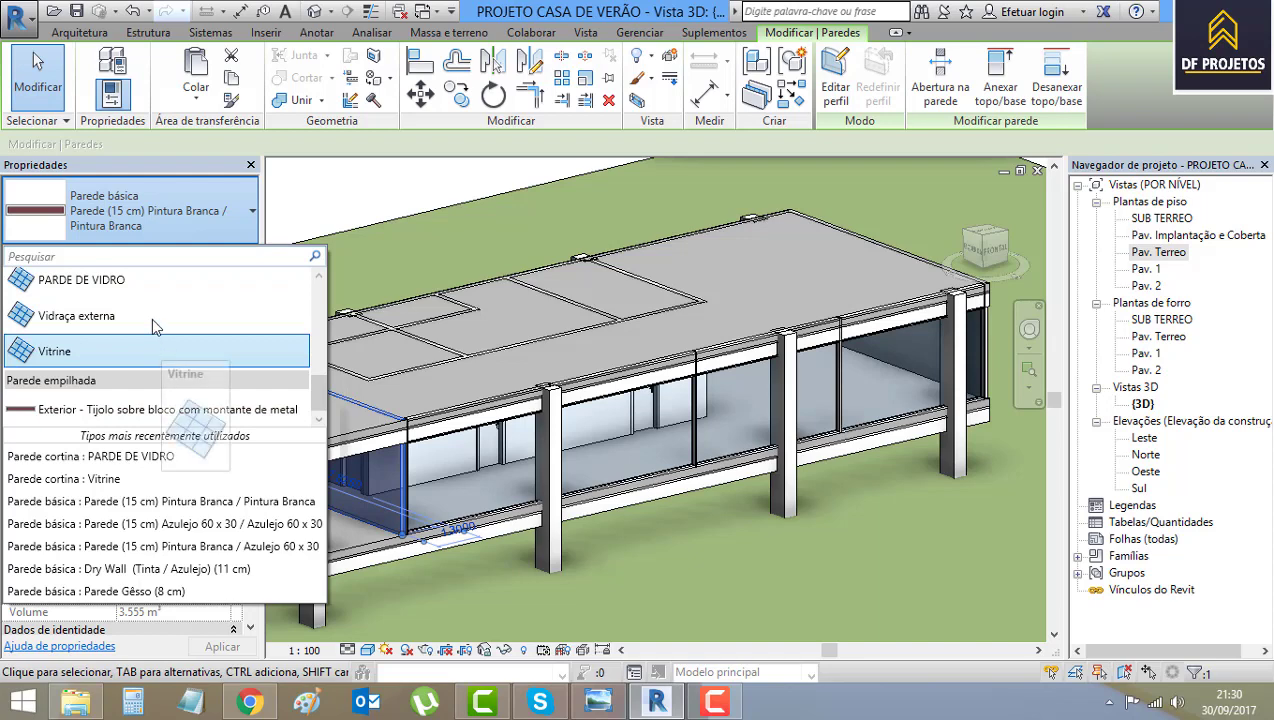
left_click(118, 284)
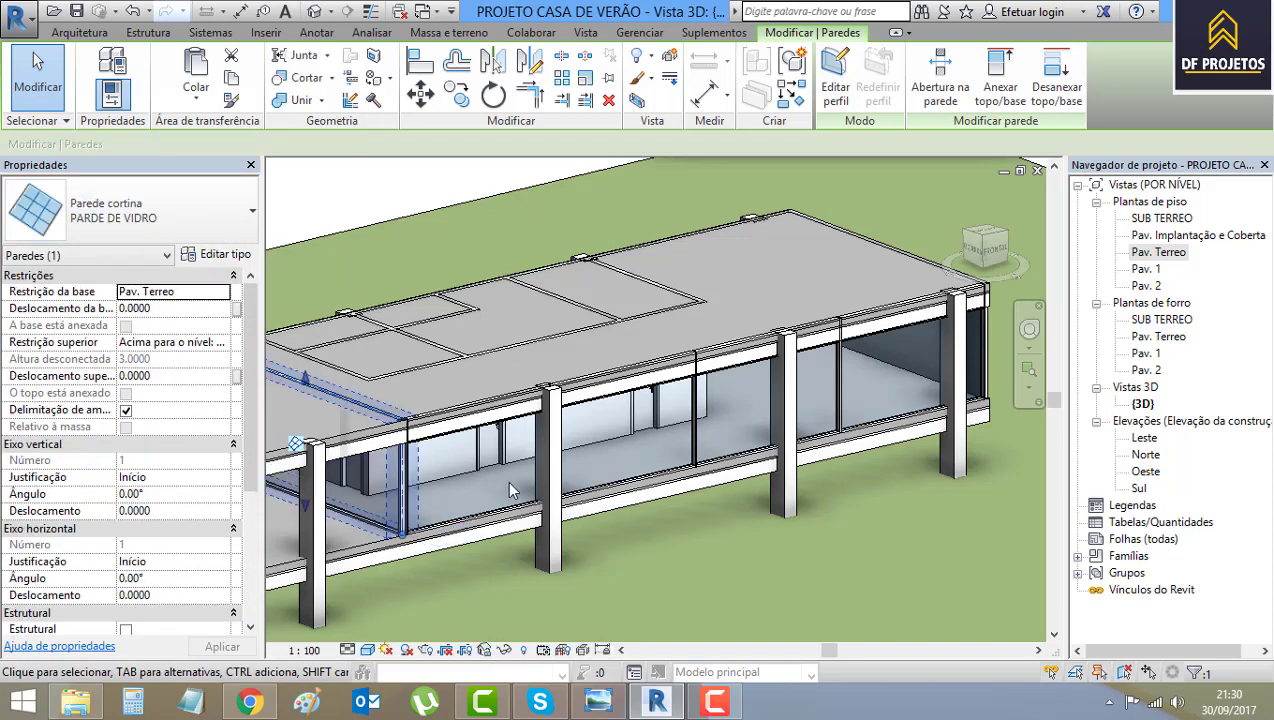
scroll(456, 494, "down", 3)
mouse_move(456, 494)
middle_mouse_down("shift")
mouse_move(563, 529)
mouse_move(648, 432)
mouse_move(773, 449)
mouse_move(727, 533)
mouse_move(565, 523)
mouse_move(860, 515)
middle_mouse_up("shift")
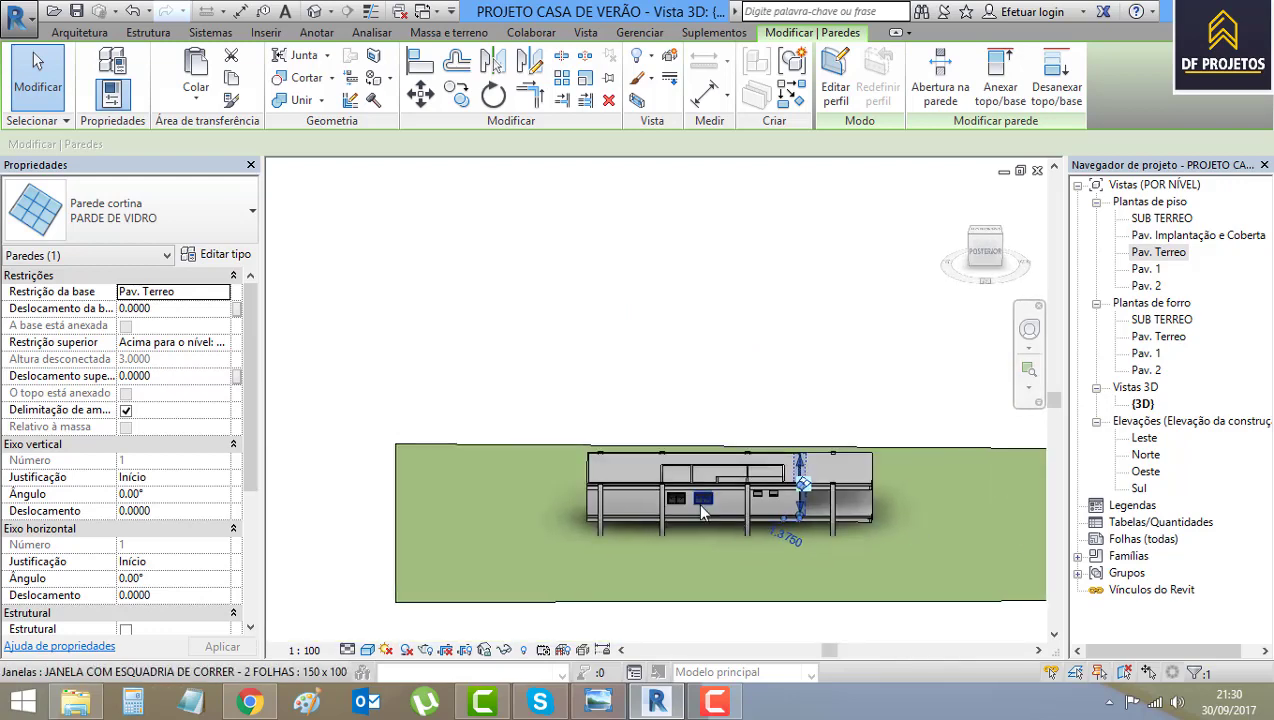
scroll(879, 511, "up", 3)
scroll(895, 500, "up", 2)
scroll(897, 490, "up", 2)
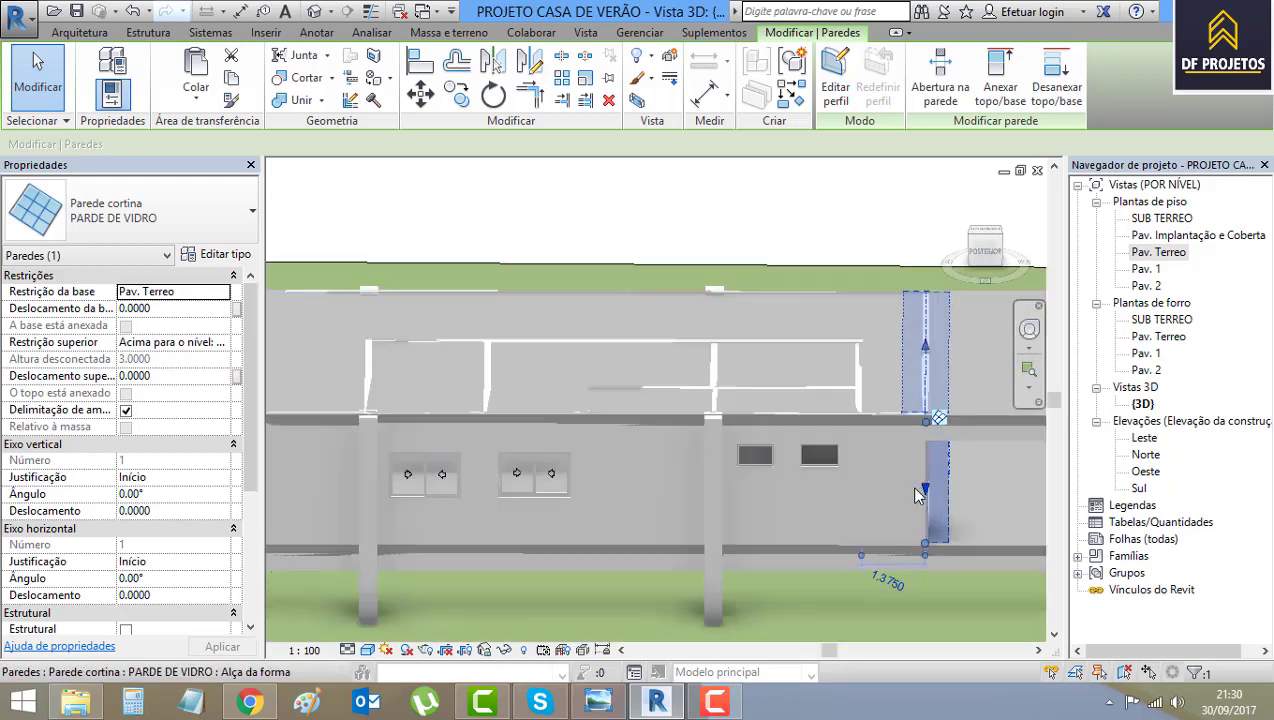
scroll(898, 490, "up", 2)
scroll(900, 491, "down", 4)
middle_click_drag(890, 495, 845, 501, "shift")
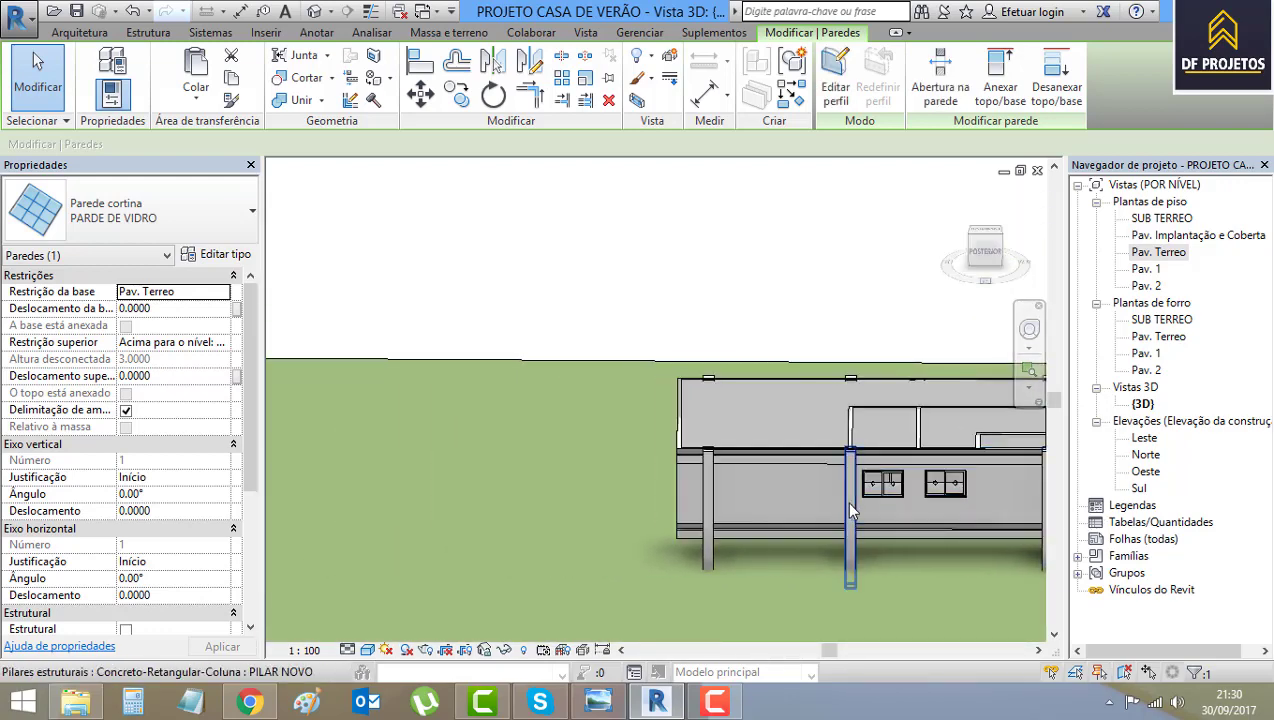
scroll(722, 454, "up", 2)
scroll(655, 468, "up", 2)
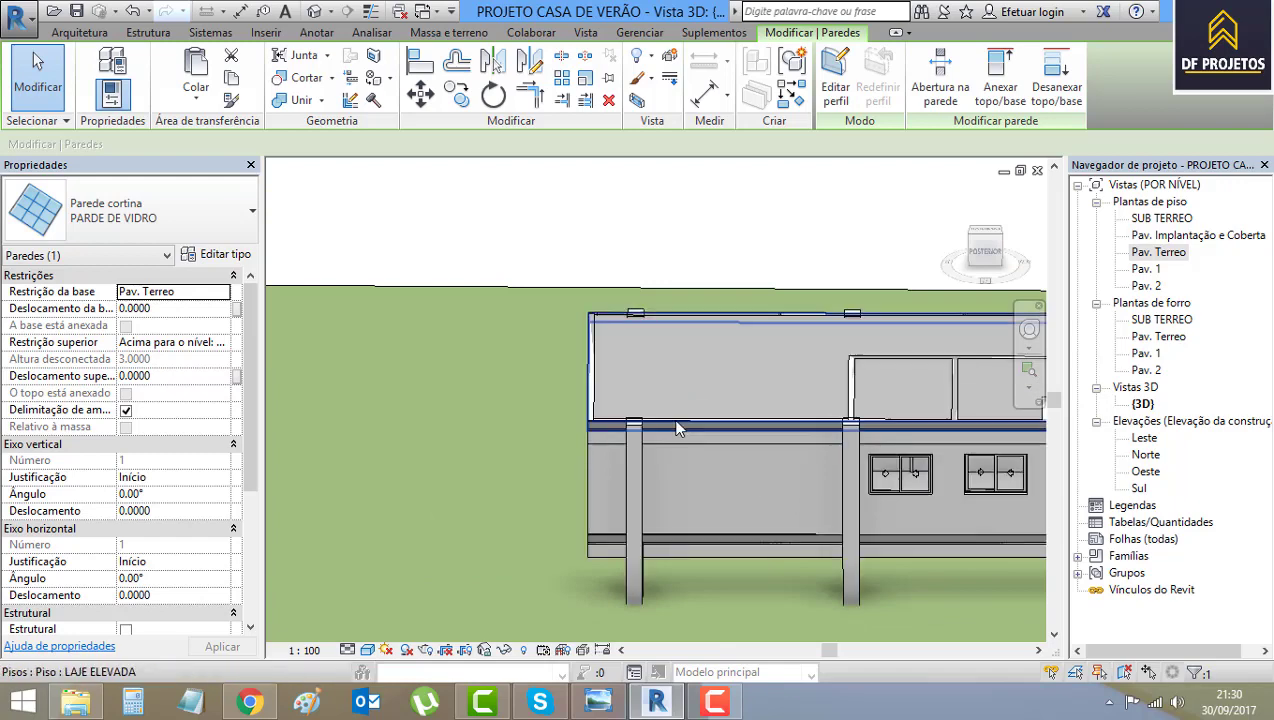
Change the ground-floor end wall's type to Parede cortina: PARDE DE VIDRO.
mouse_move(641, 472)
middle_mouse_down("shift")
mouse_move(876, 514)
mouse_move(886, 560)
middle_mouse_up("shift")
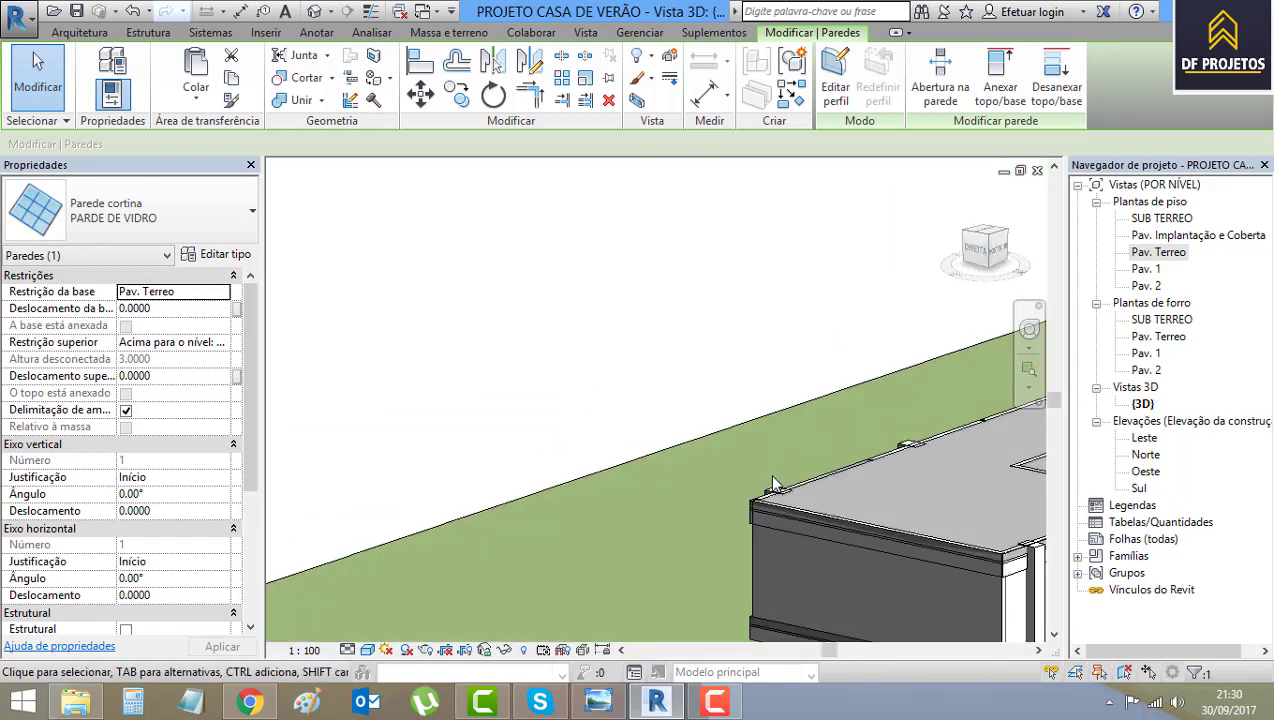
scroll(886, 560, "down", 2)
left_click(926, 577)
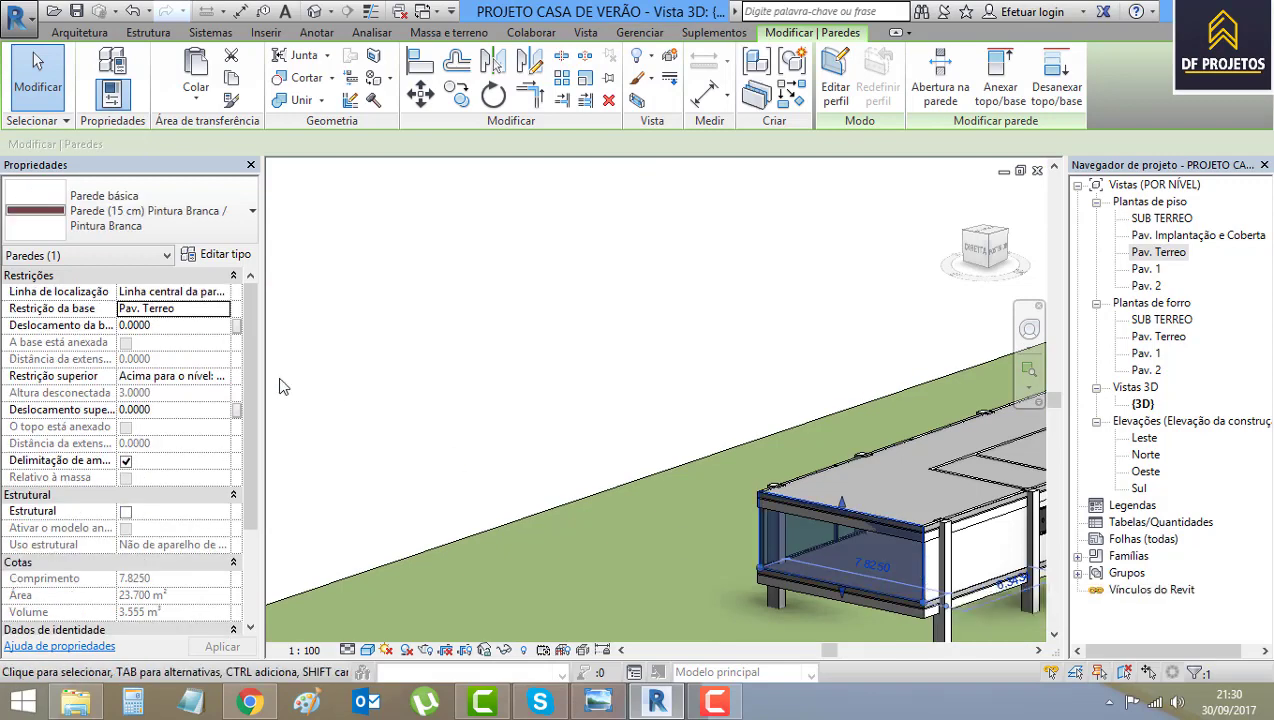
left_click(130, 210)
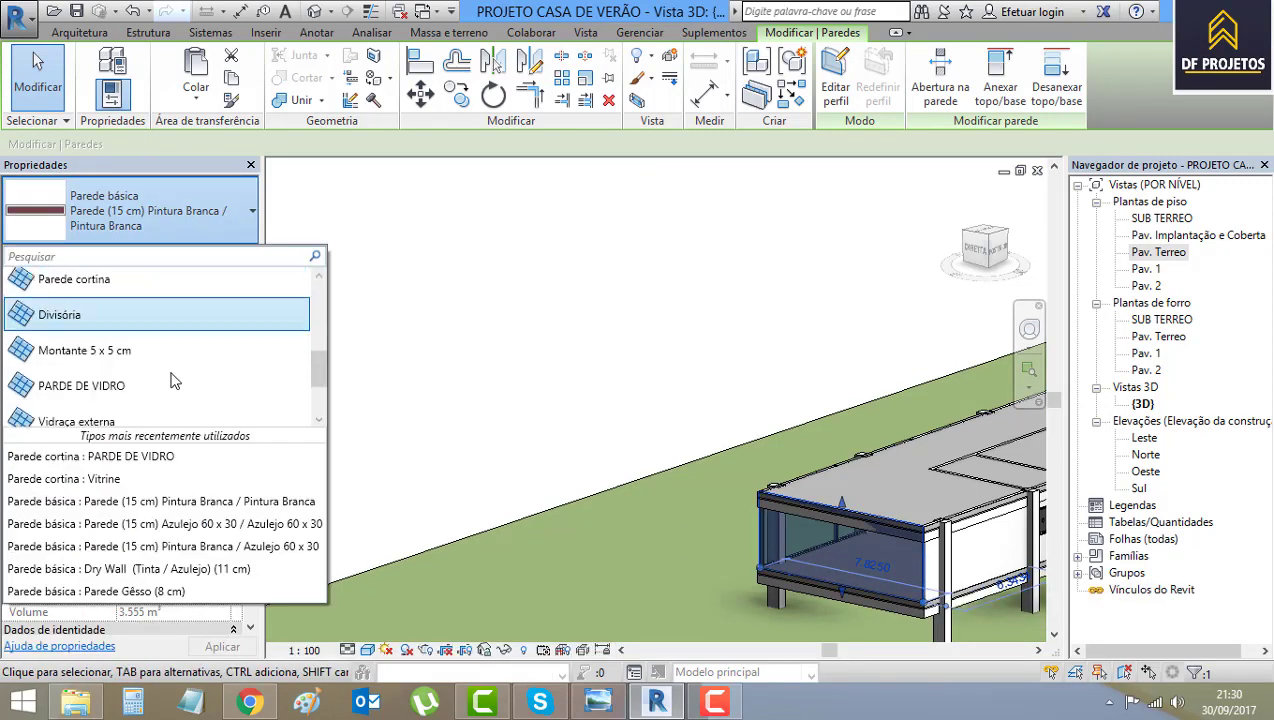
scroll(172, 383, "down", 3)
left_click(126, 282)
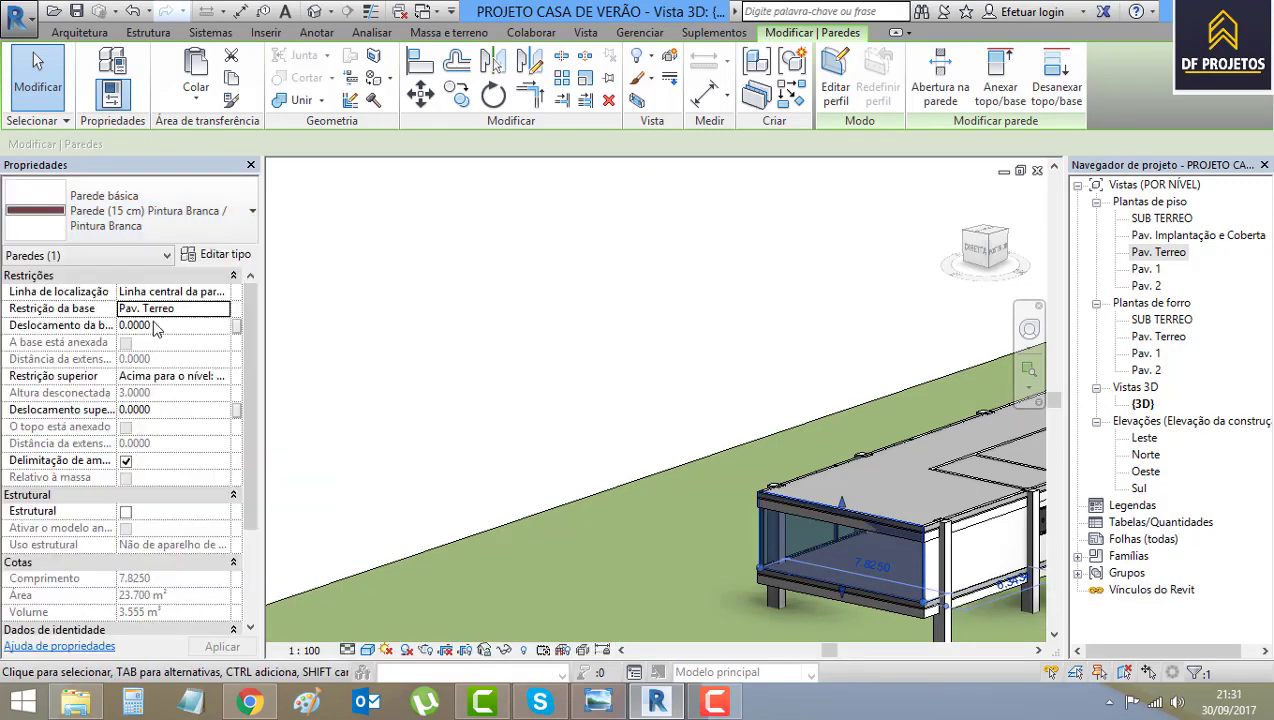
Change the adjoining 6.49 m side wall to PARDE DE VIDRO as well.
scroll(533, 544, "up", 3)
scroll(803, 468, "up", 2)
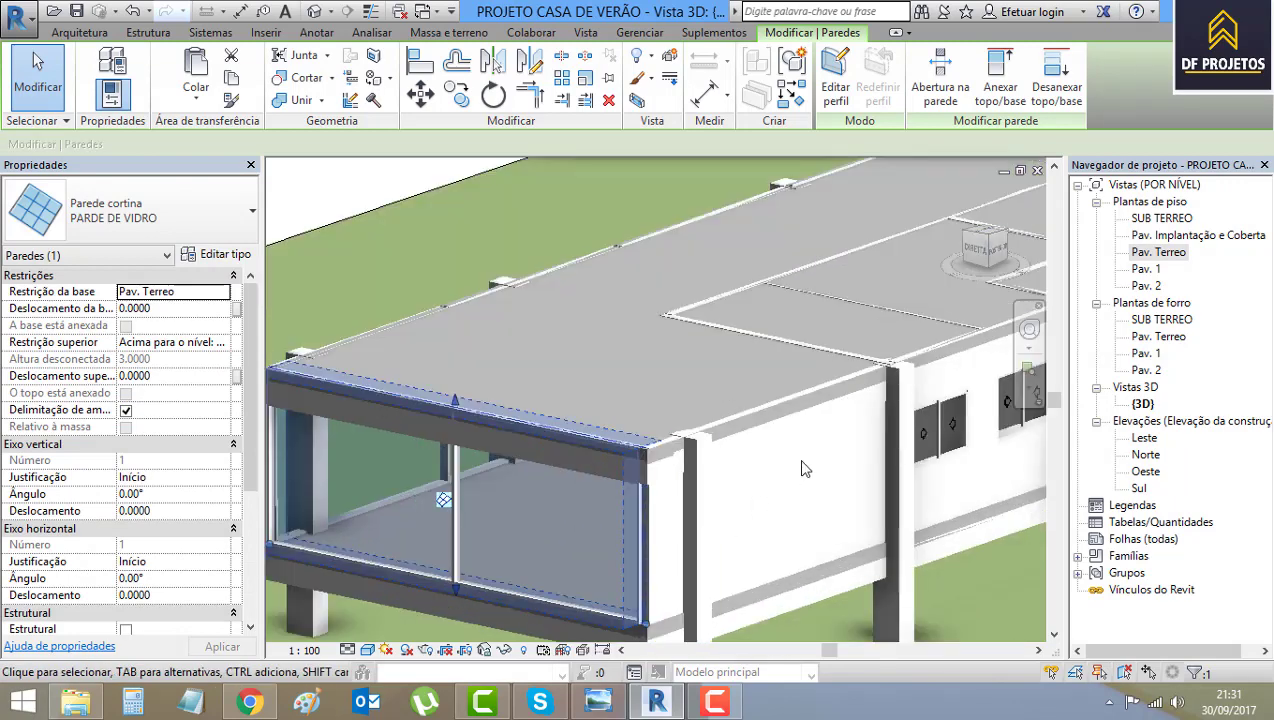
scroll(803, 460, "up", 1)
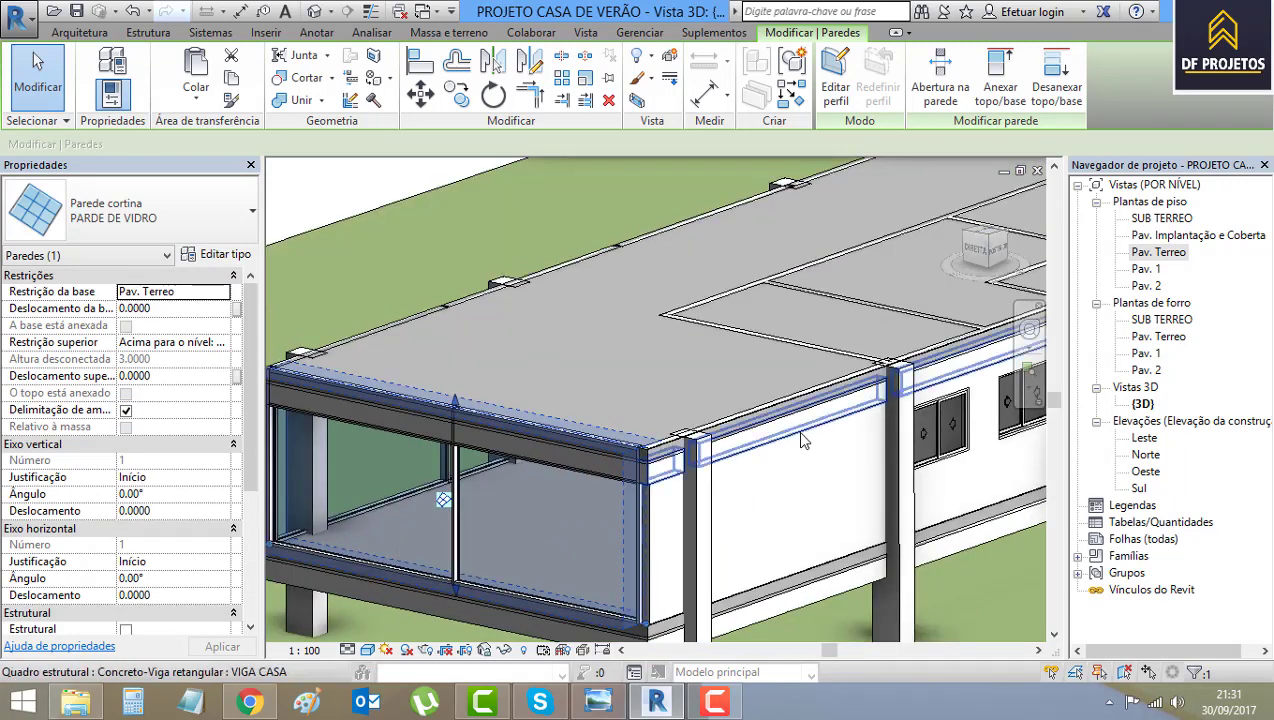
left_click(798, 583)
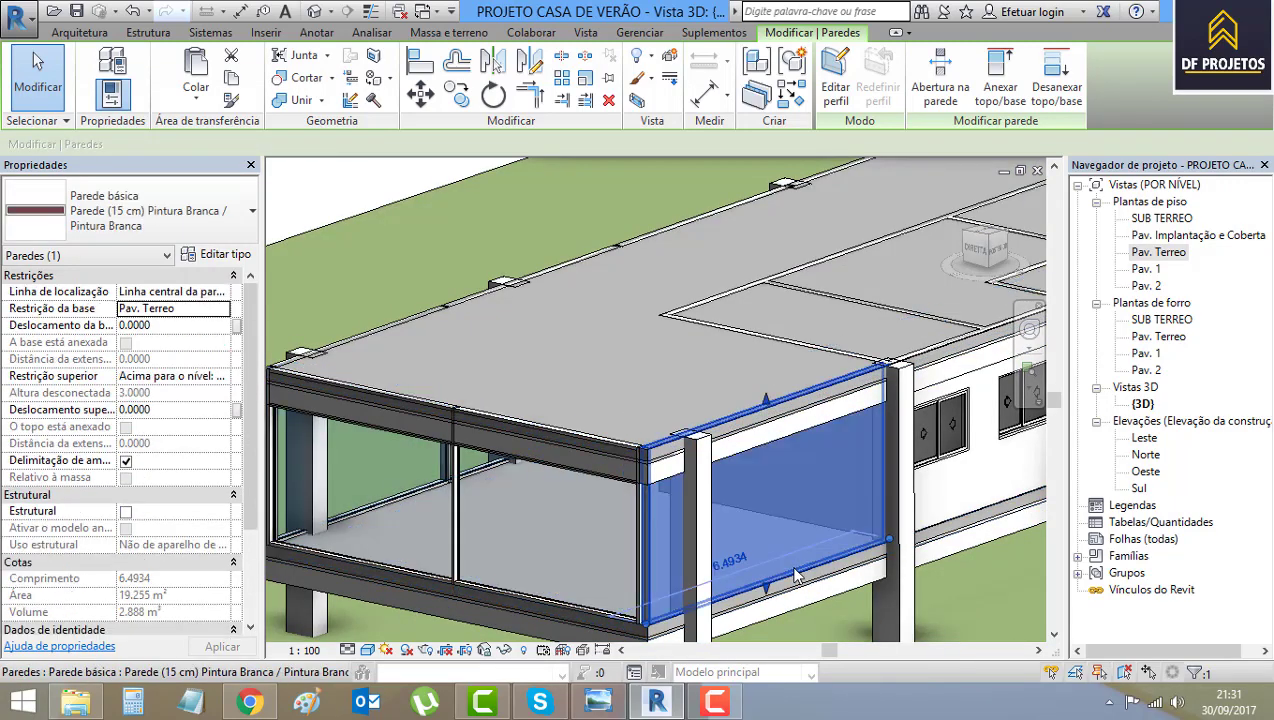
left_click(137, 197)
scroll(123, 358, "down", 3)
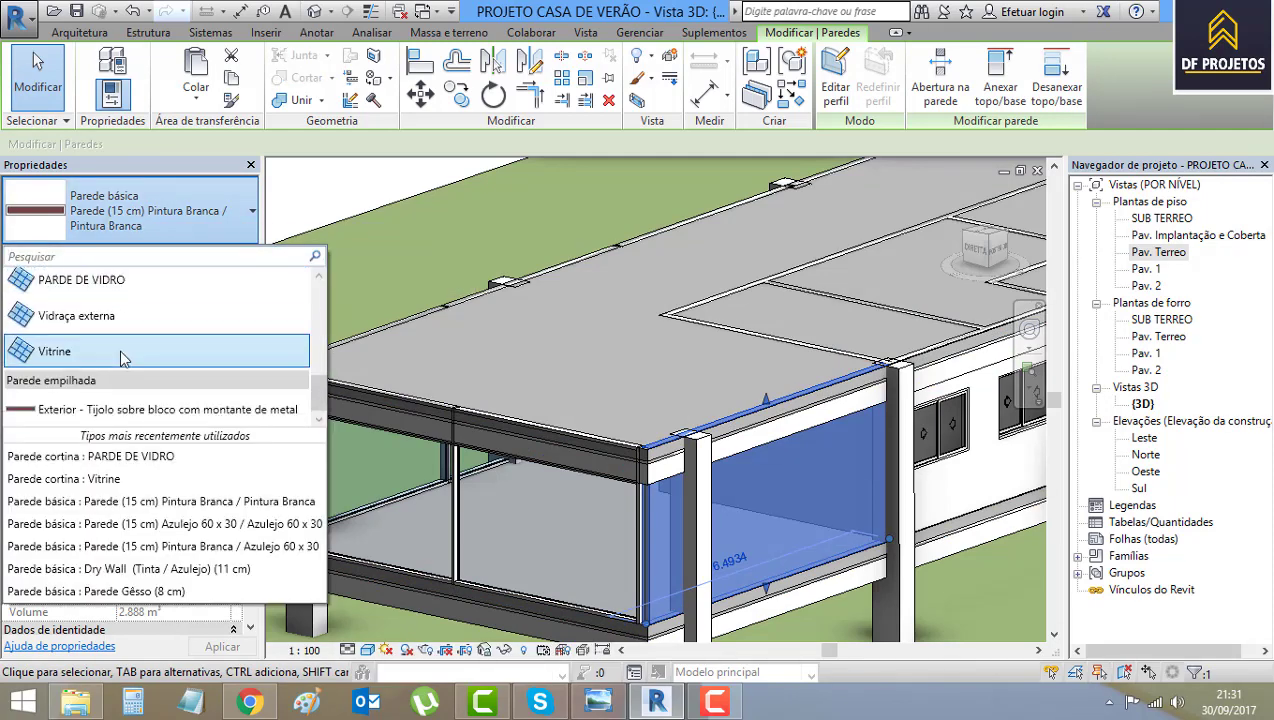
left_click(60, 282)
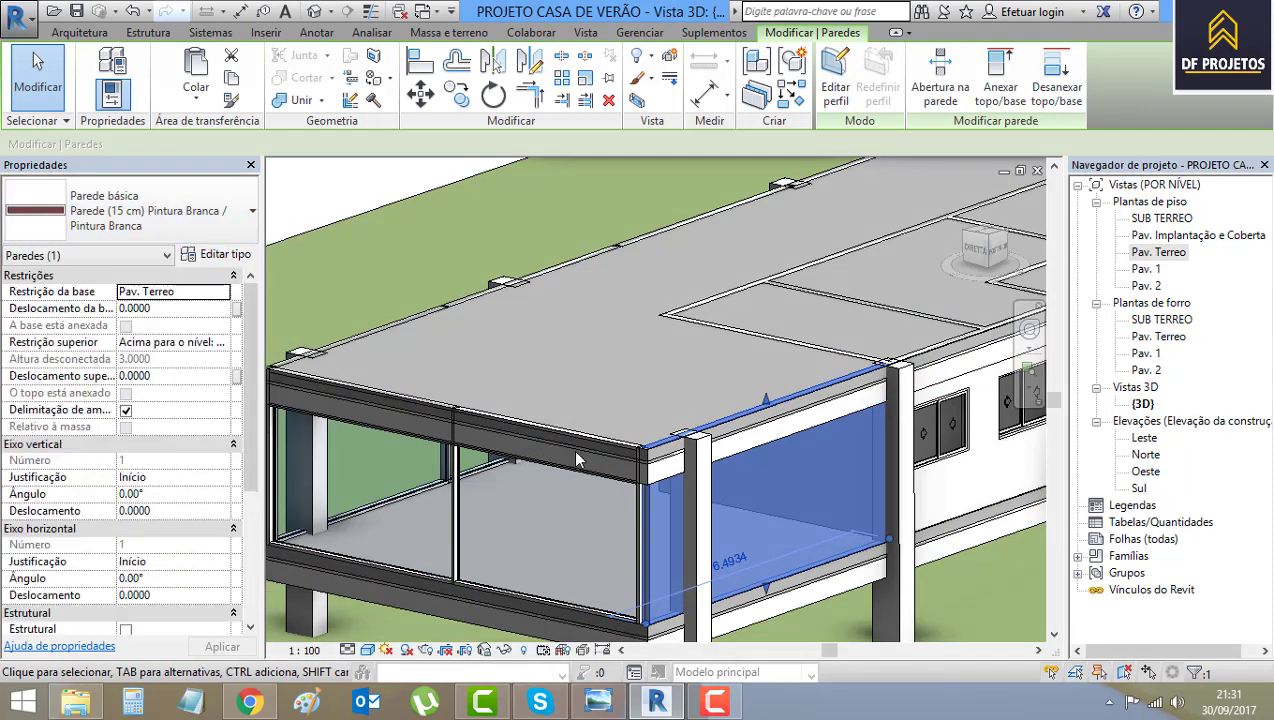
scroll(728, 532, "down", 3)
key("Escape")
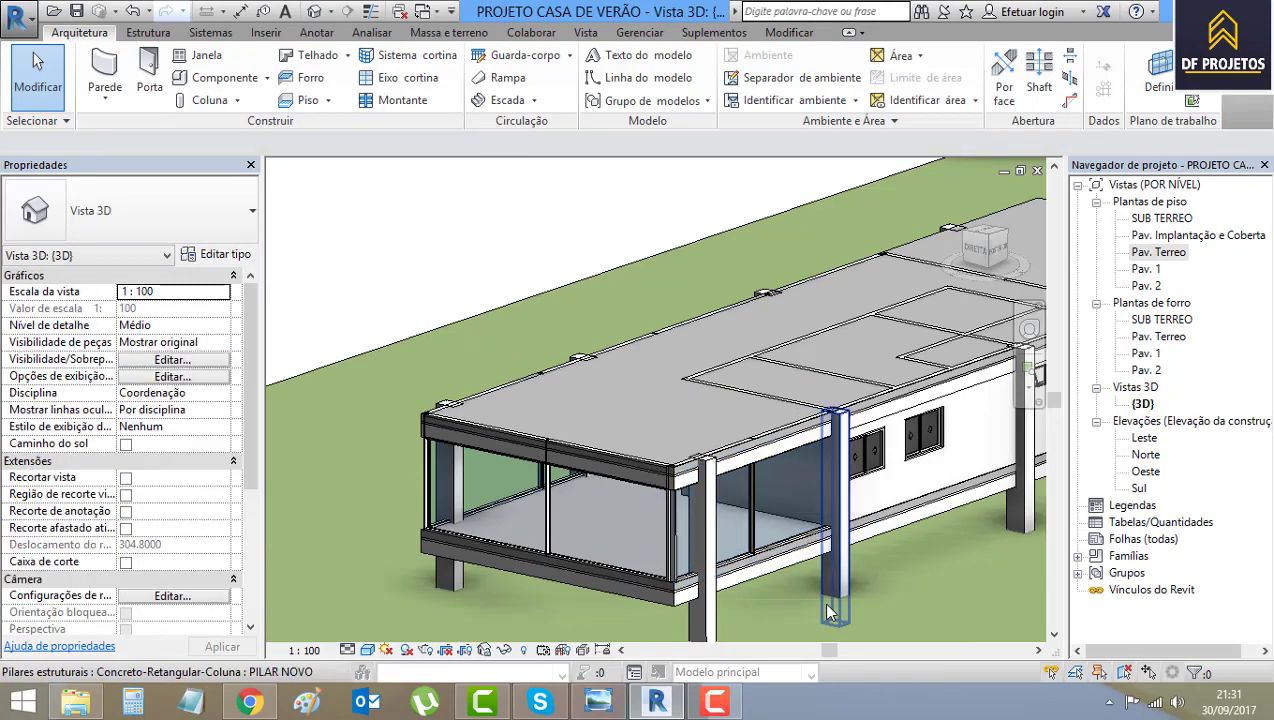
Drag the long glass curtain wall's top below the edge beam, to a -0.9720 top offset.
mouse_move(697, 580)
middle_mouse_down("shift")
mouse_move(765, 597)
mouse_move(588, 528)
mouse_move(889, 588)
mouse_move(651, 531)
mouse_move(731, 524)
middle_mouse_up("shift")
scroll(633, 365, "up", 3)
scroll(630, 358, "up", 2)
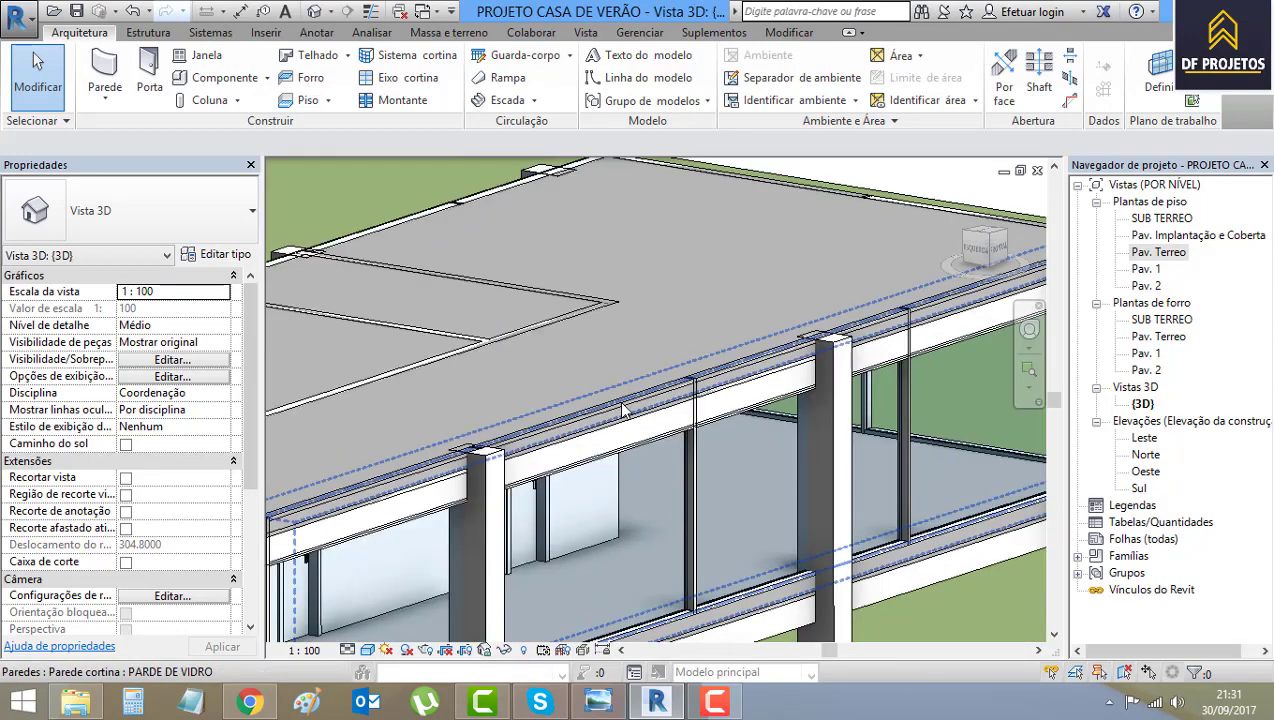
scroll(630, 358, "up", 1)
scroll(632, 355, "up", 1)
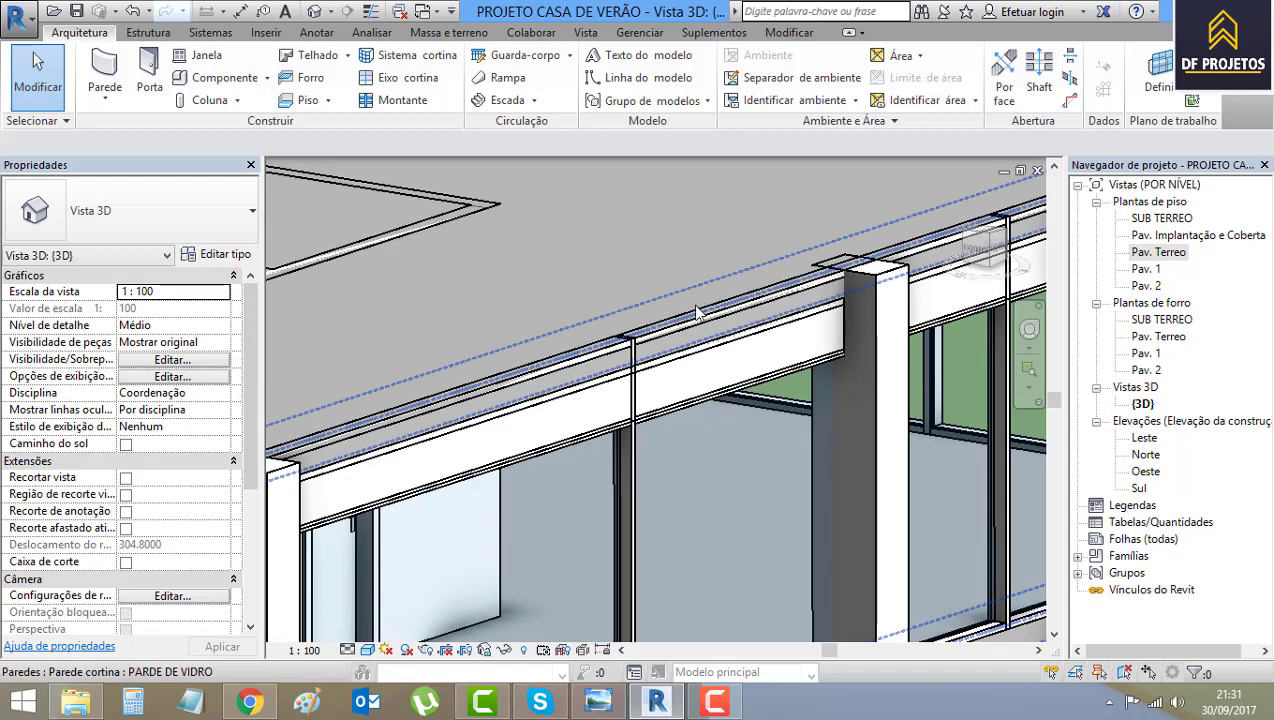
scroll(697, 312, "down", 2)
mouse_move(656, 383)
middle_mouse_down("shift")
mouse_move(664, 436)
mouse_move(637, 435)
mouse_move(793, 455)
middle_mouse_up("shift")
key("Tab")
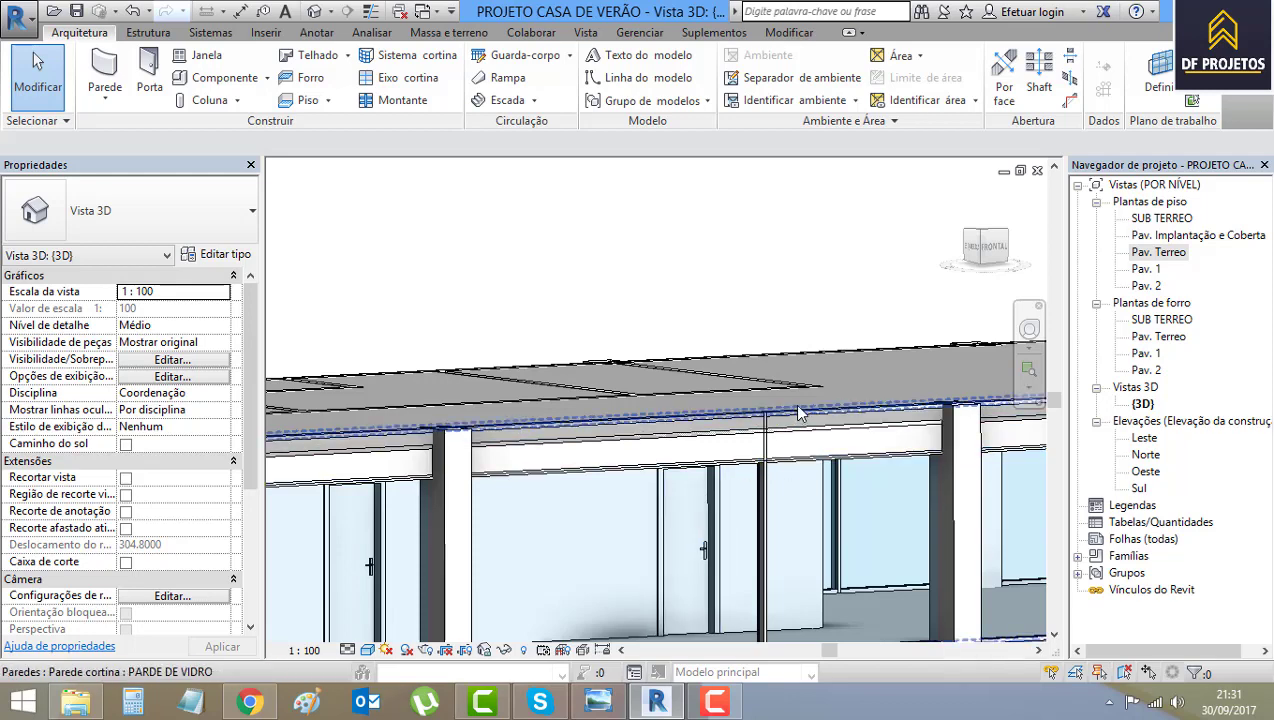
left_click(797, 413)
left_click_drag(760, 418, 756, 553)
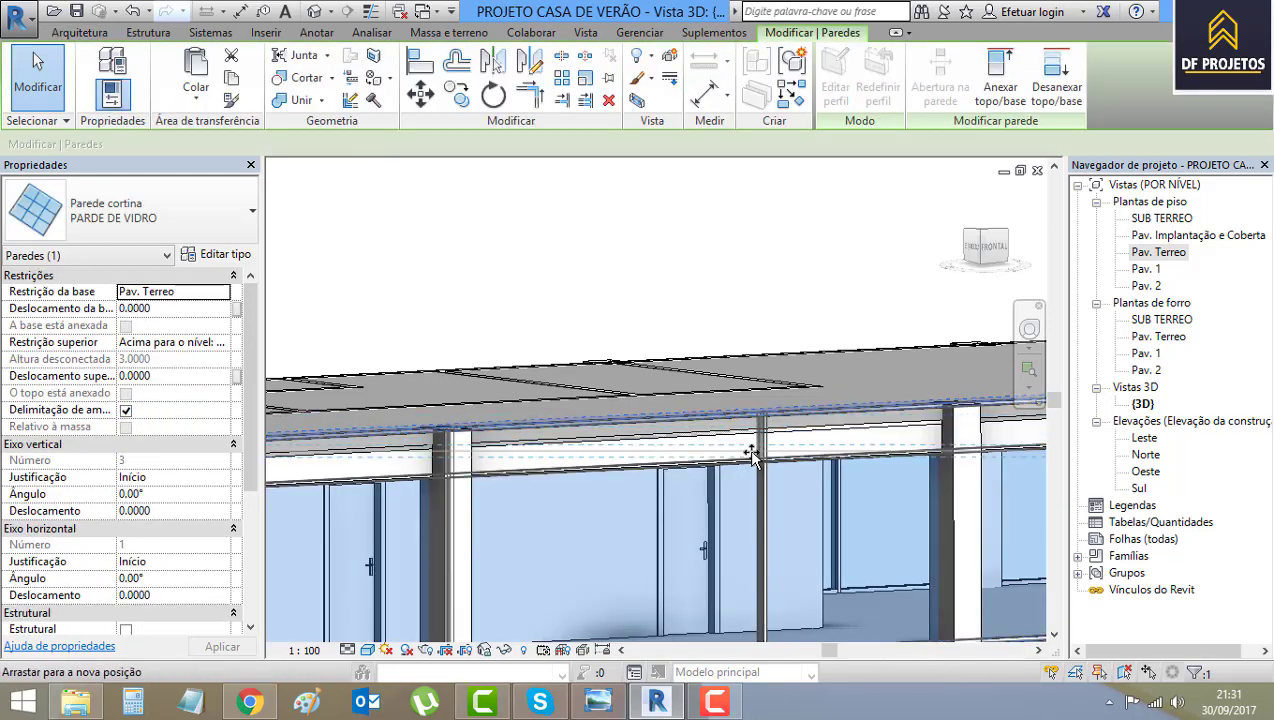
scroll(756, 553, "down", 3)
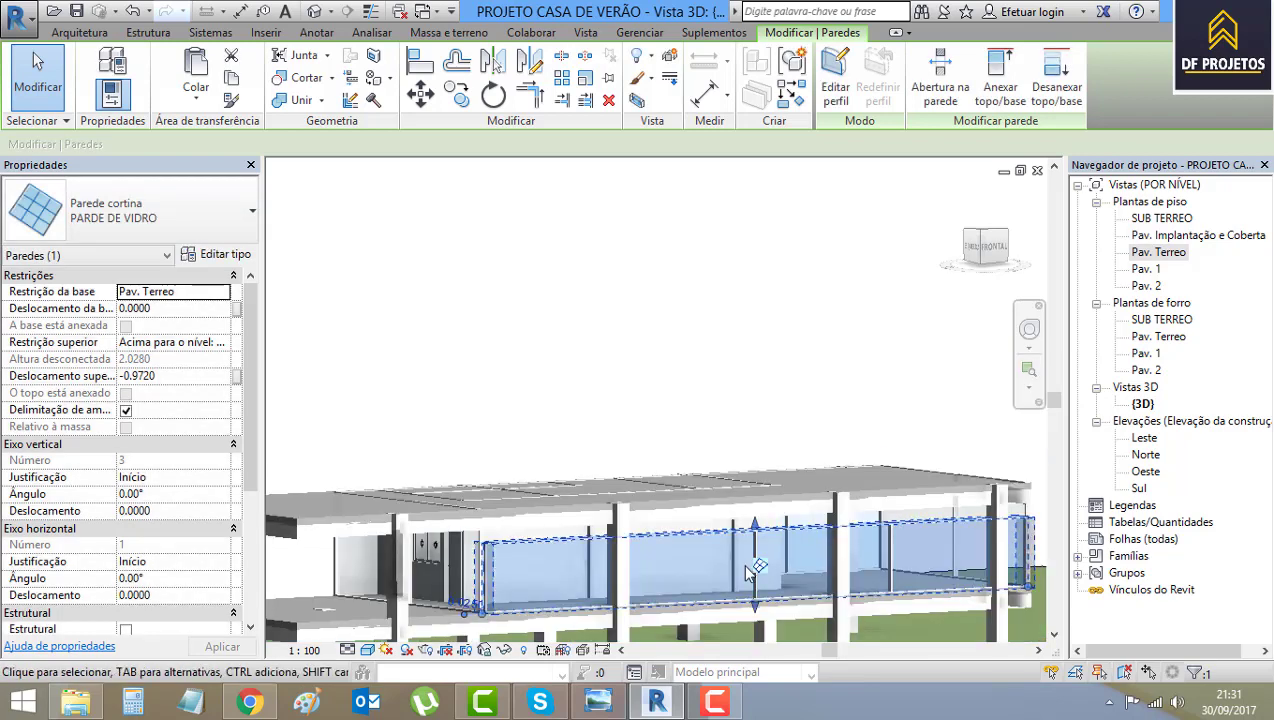
scroll(860, 320, "down", 2)
key("Escape")
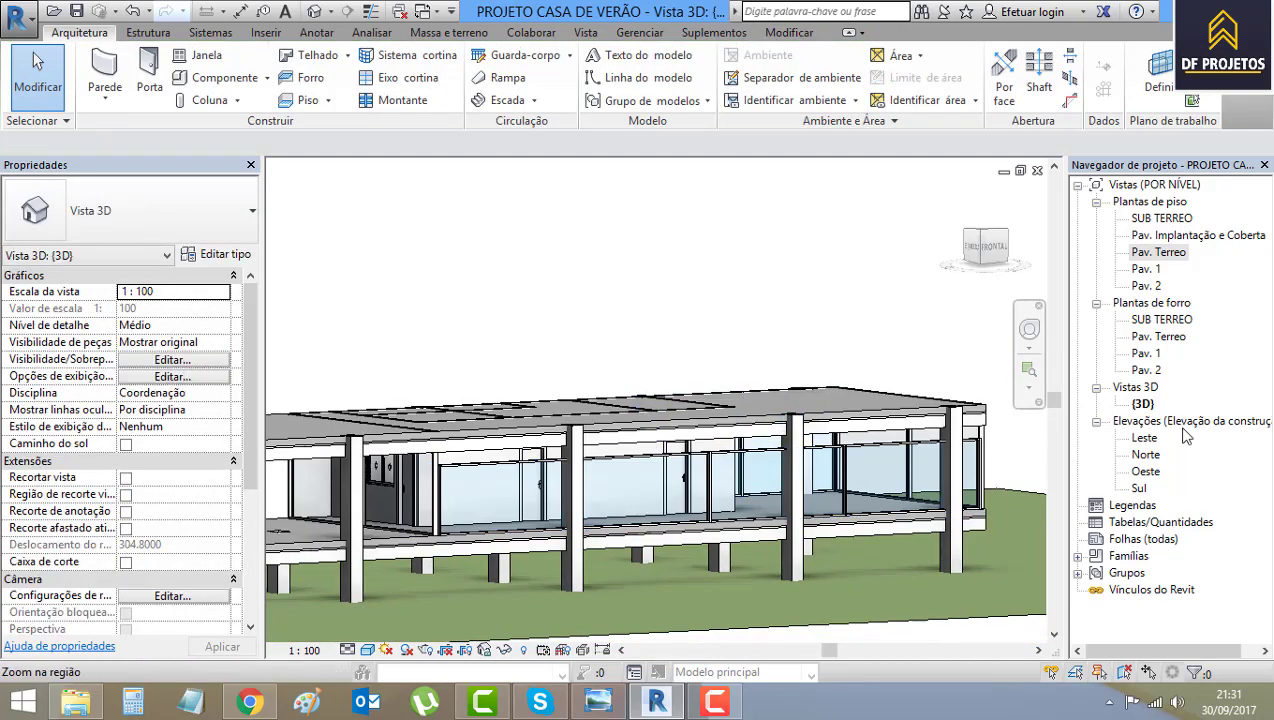
In the Sul elevation, align the curtain wall top to the beam's underside, then return to 3D.
double_click(1140, 488)
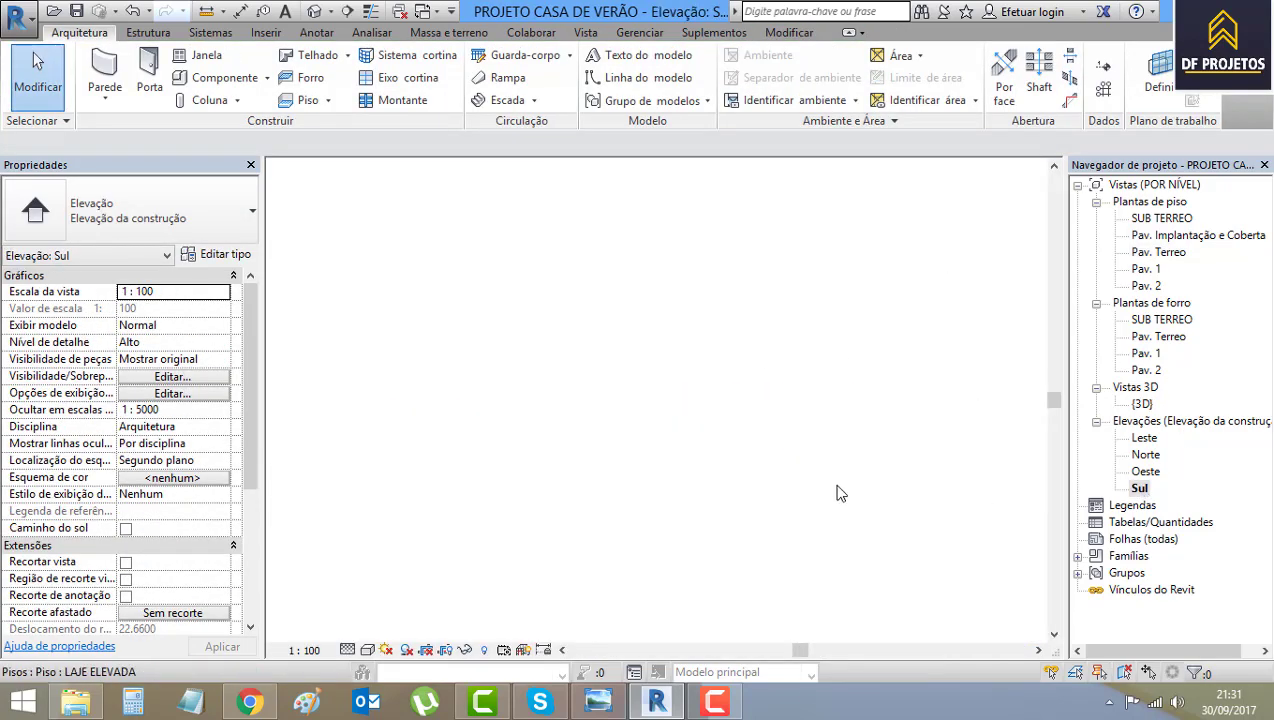
scroll(695, 523, "up", 3)
scroll(695, 523, "up", 2)
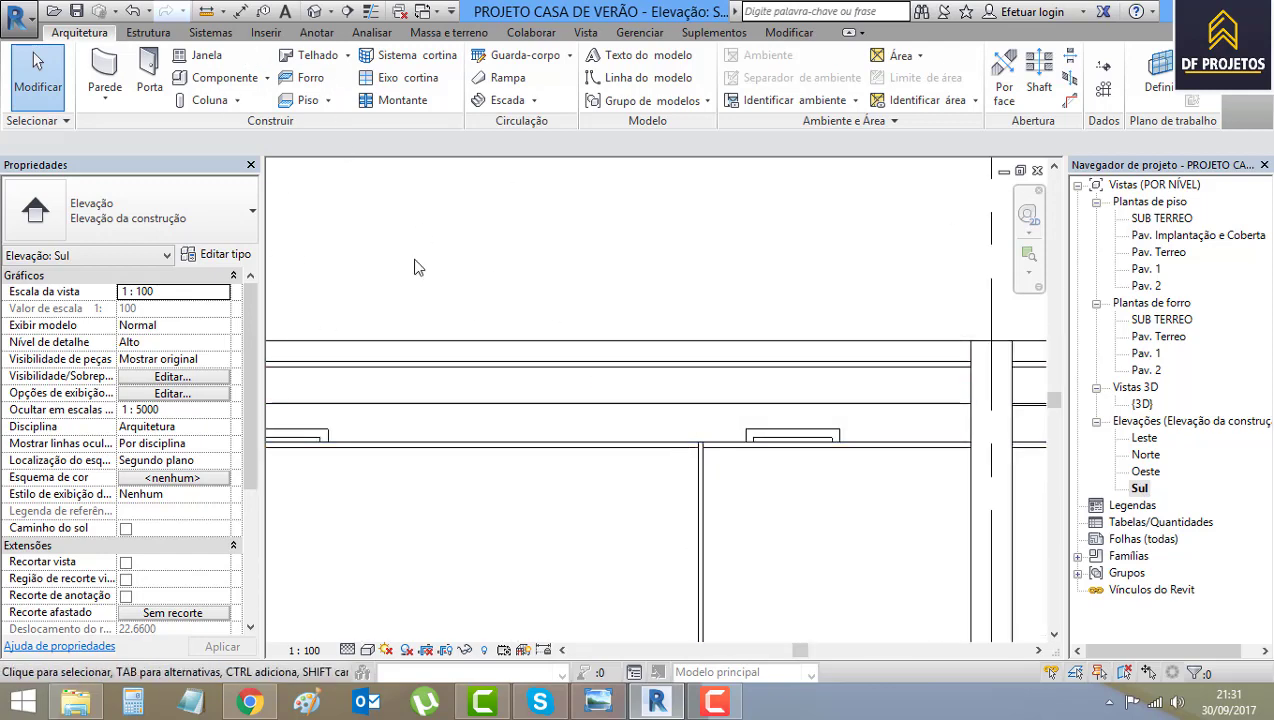
left_click(541, 444)
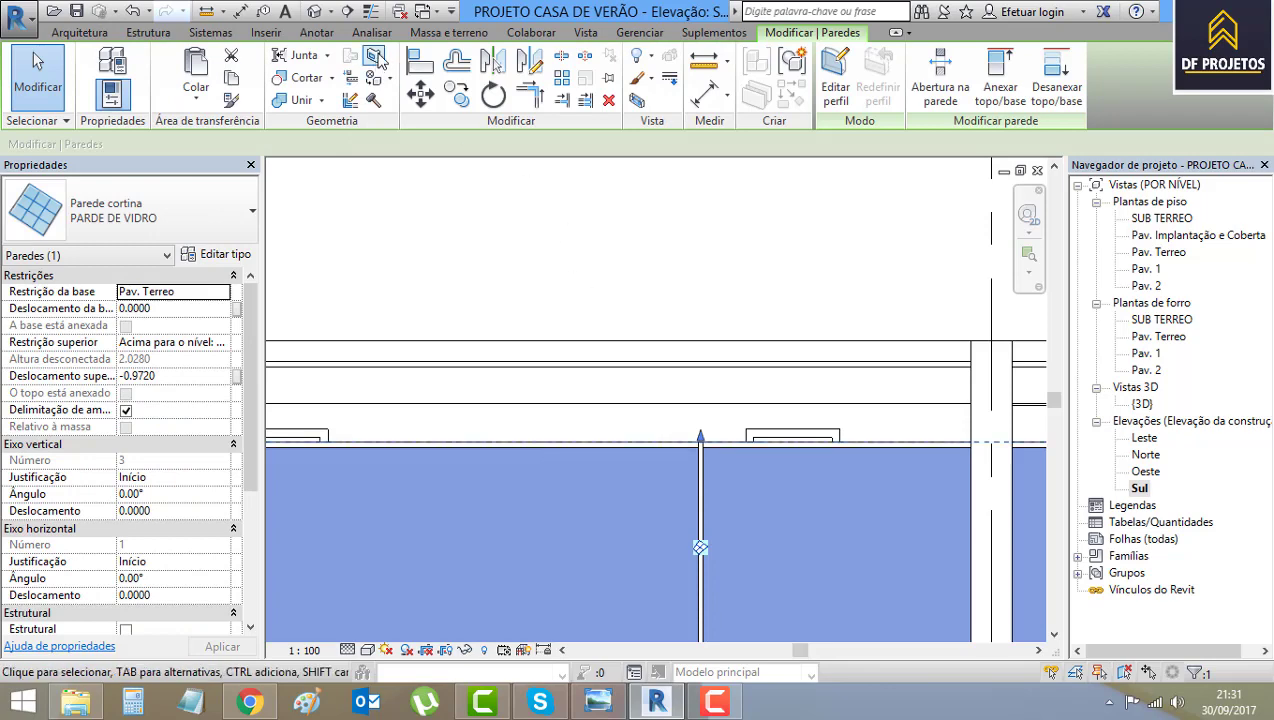
left_click(424, 64)
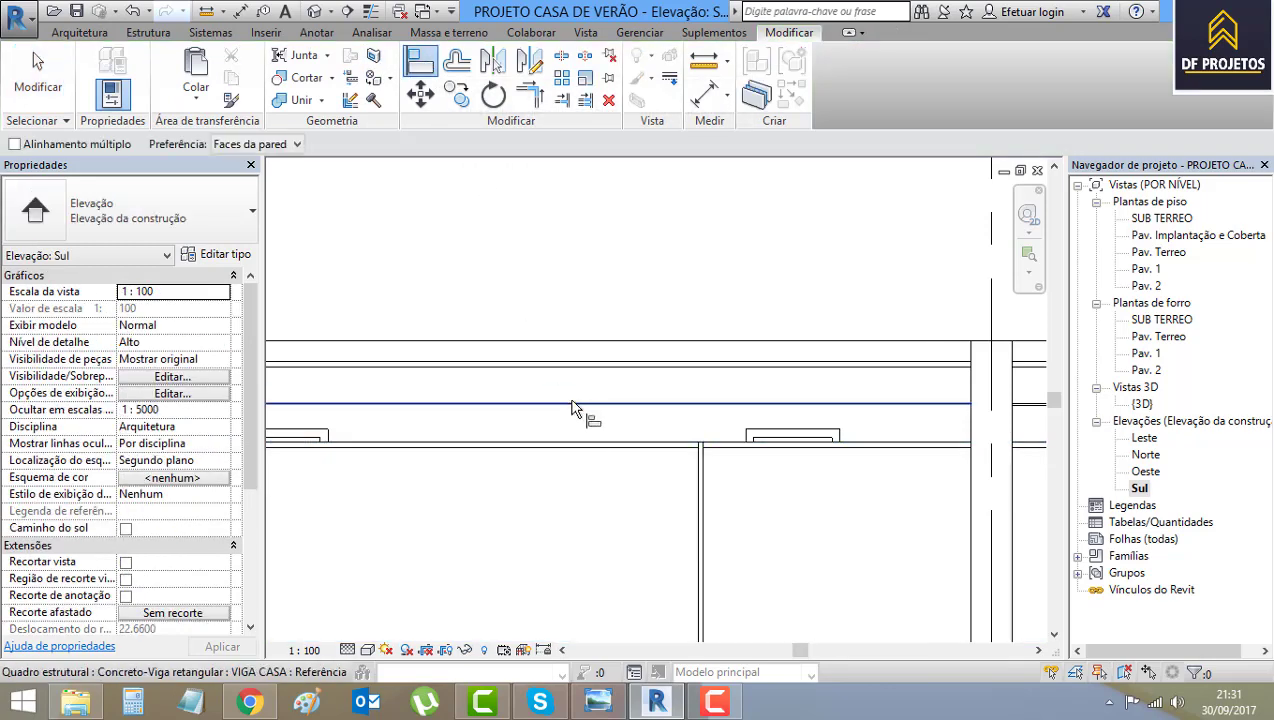
left_click(599, 458)
scroll(600, 465, "down", 2)
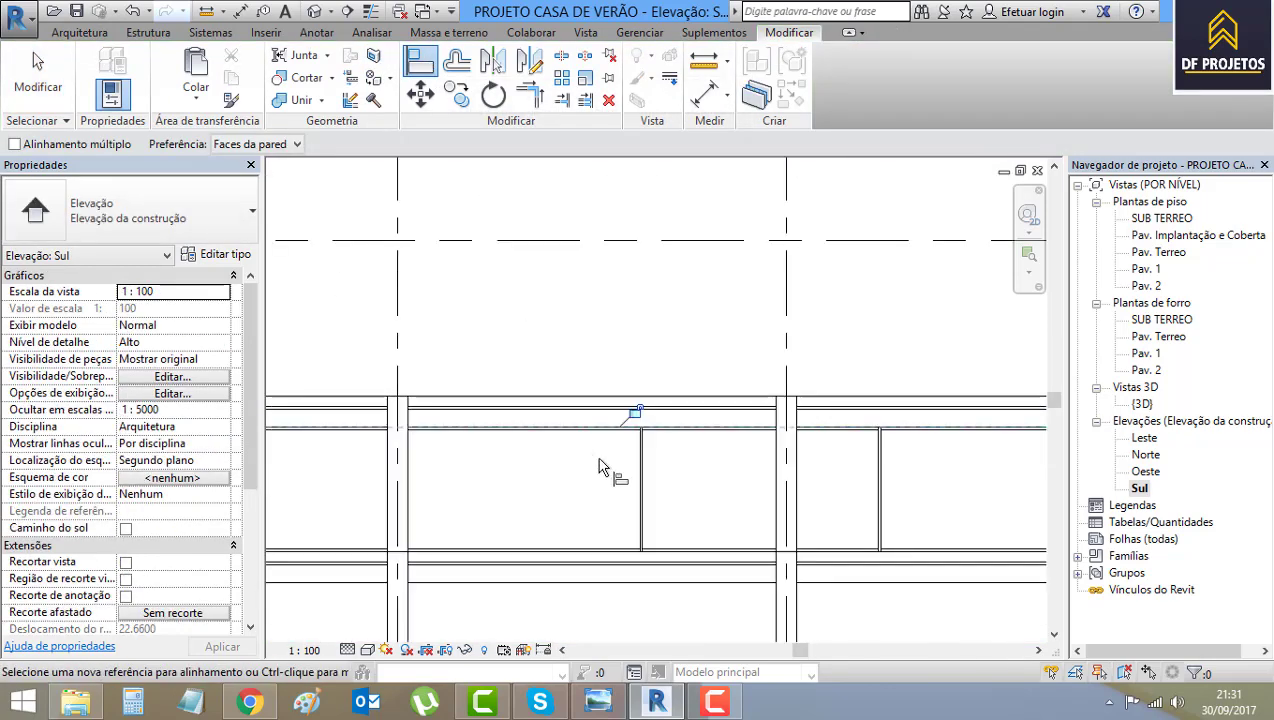
scroll(647, 460, "down", 2)
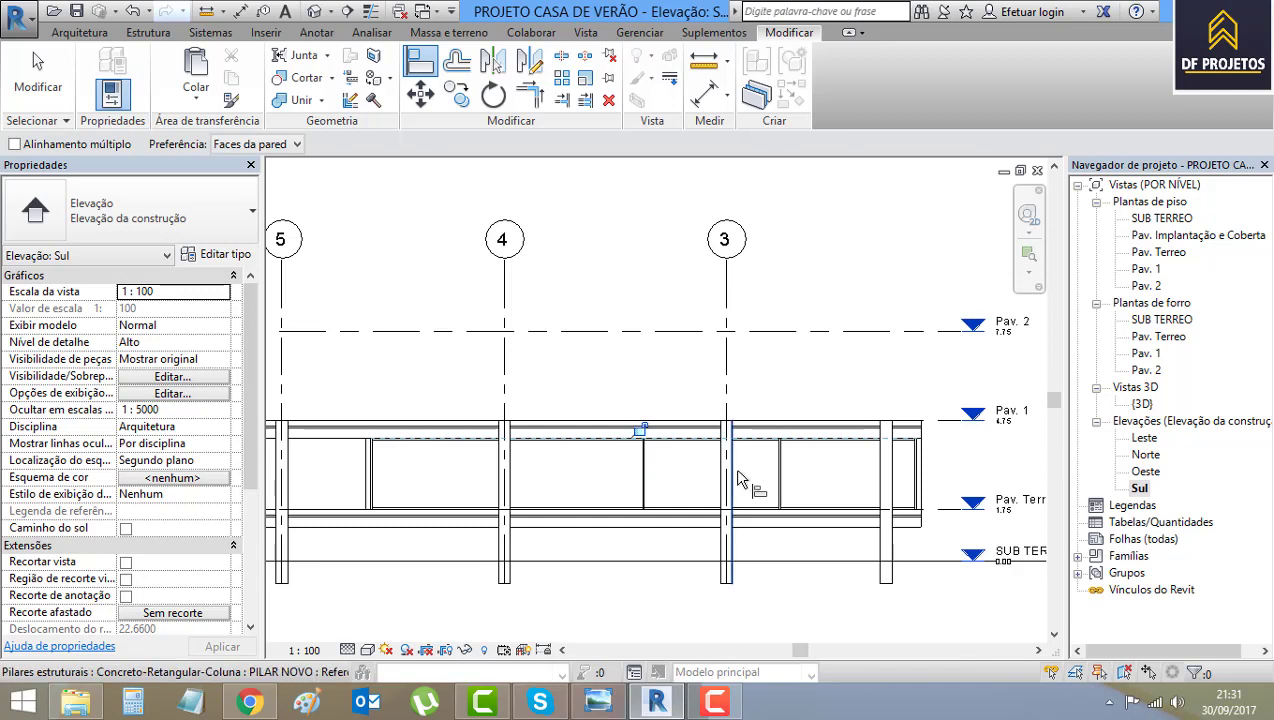
left_click(40, 68)
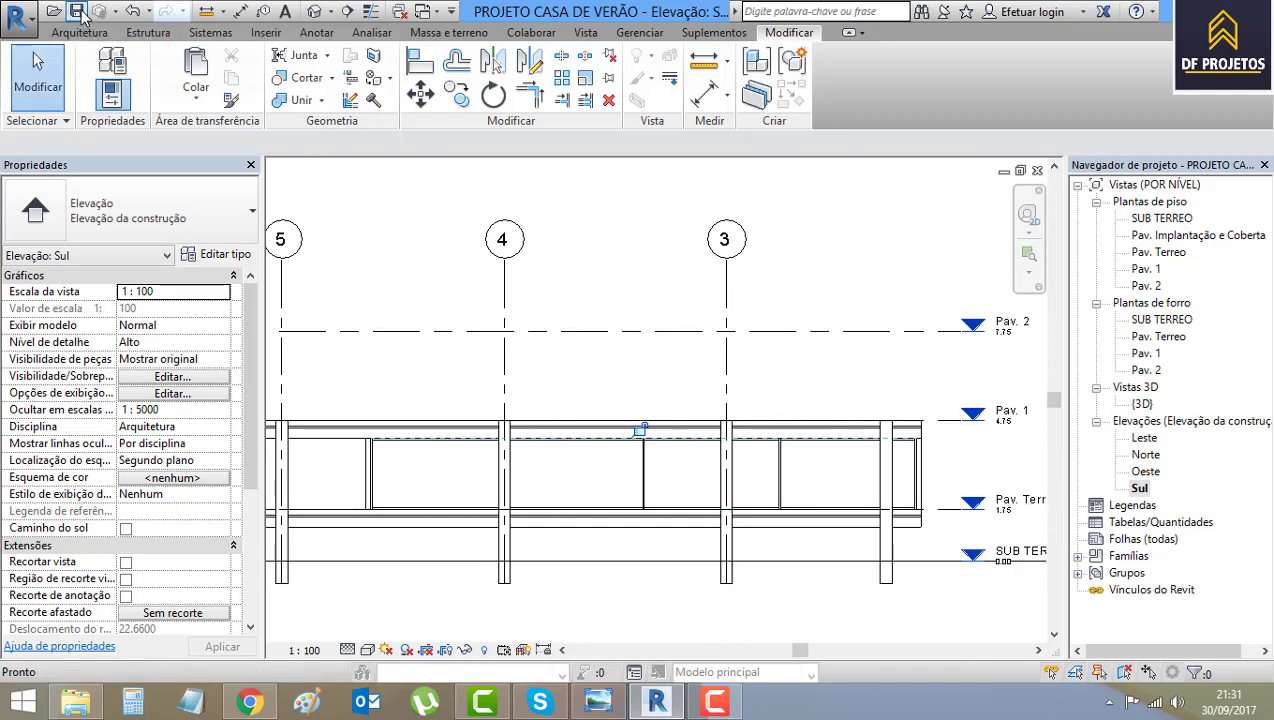
left_click(321, 97)
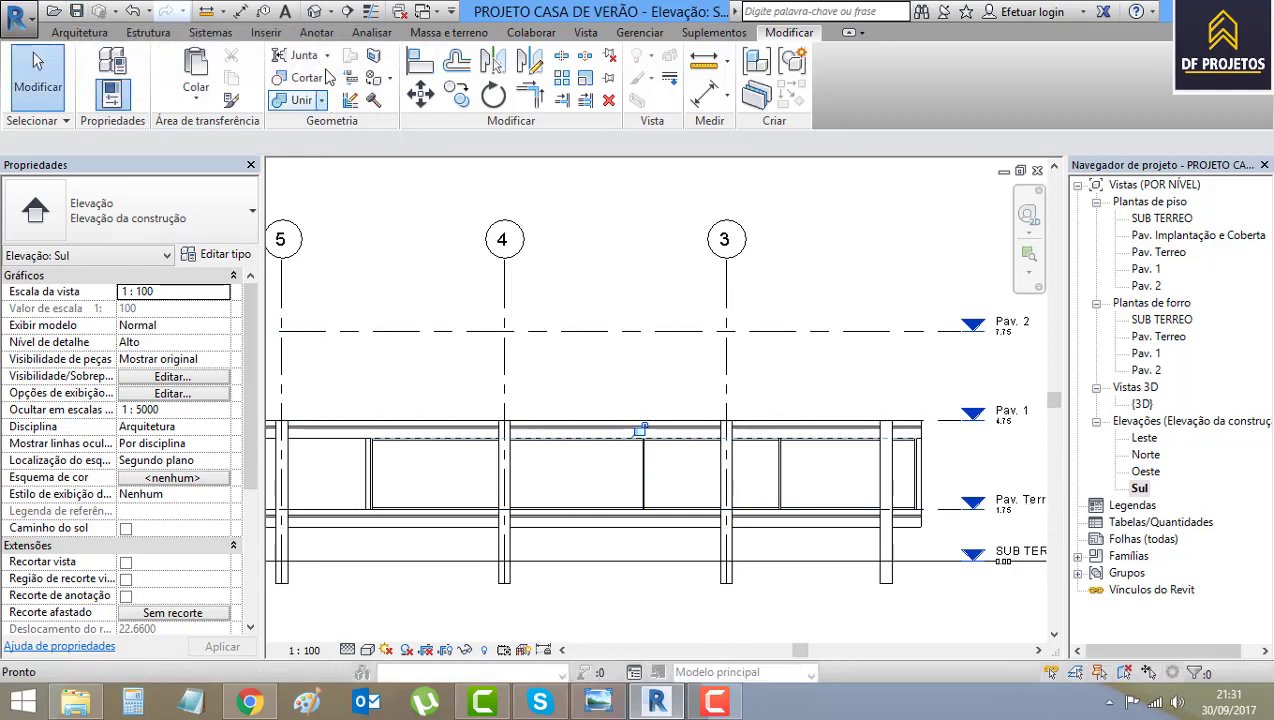
left_click(312, 12)
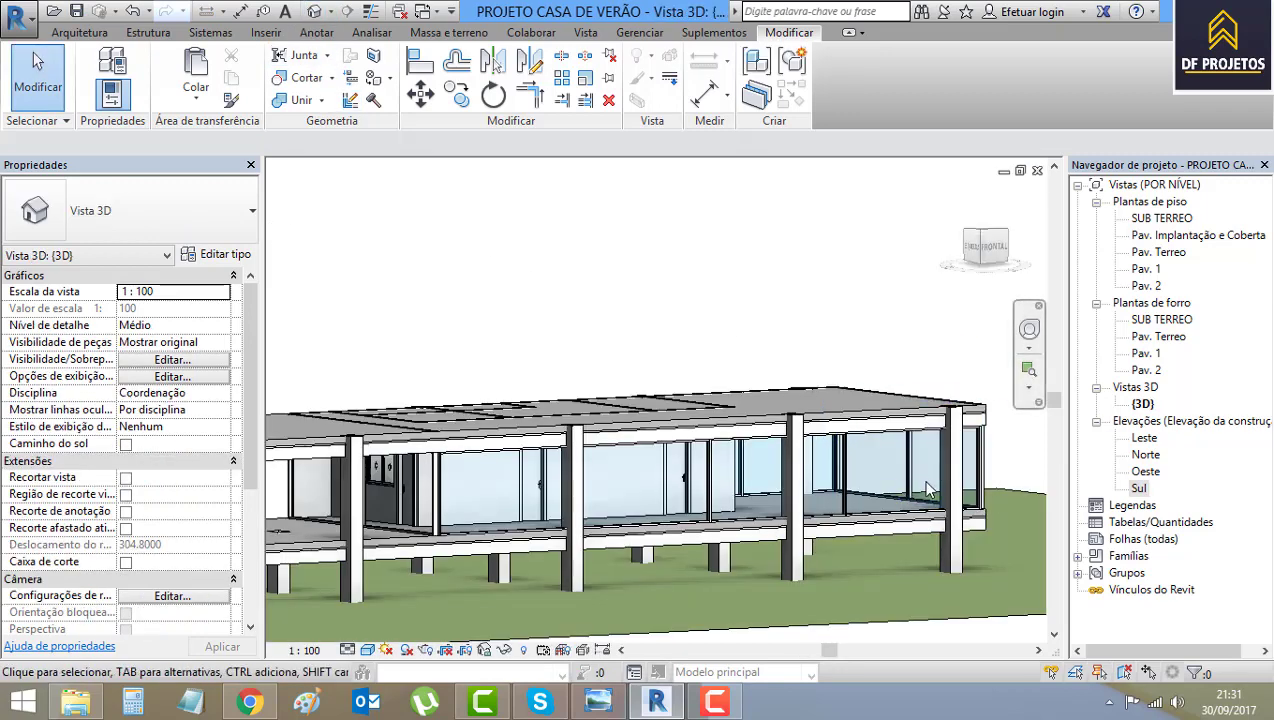
Select the end glass curtain wall and adjust its top edge with the shape handle.
mouse_move(930, 477)
middle_mouse_down("shift")
mouse_move(723, 494)
mouse_move(840, 558)
middle_mouse_up("shift")
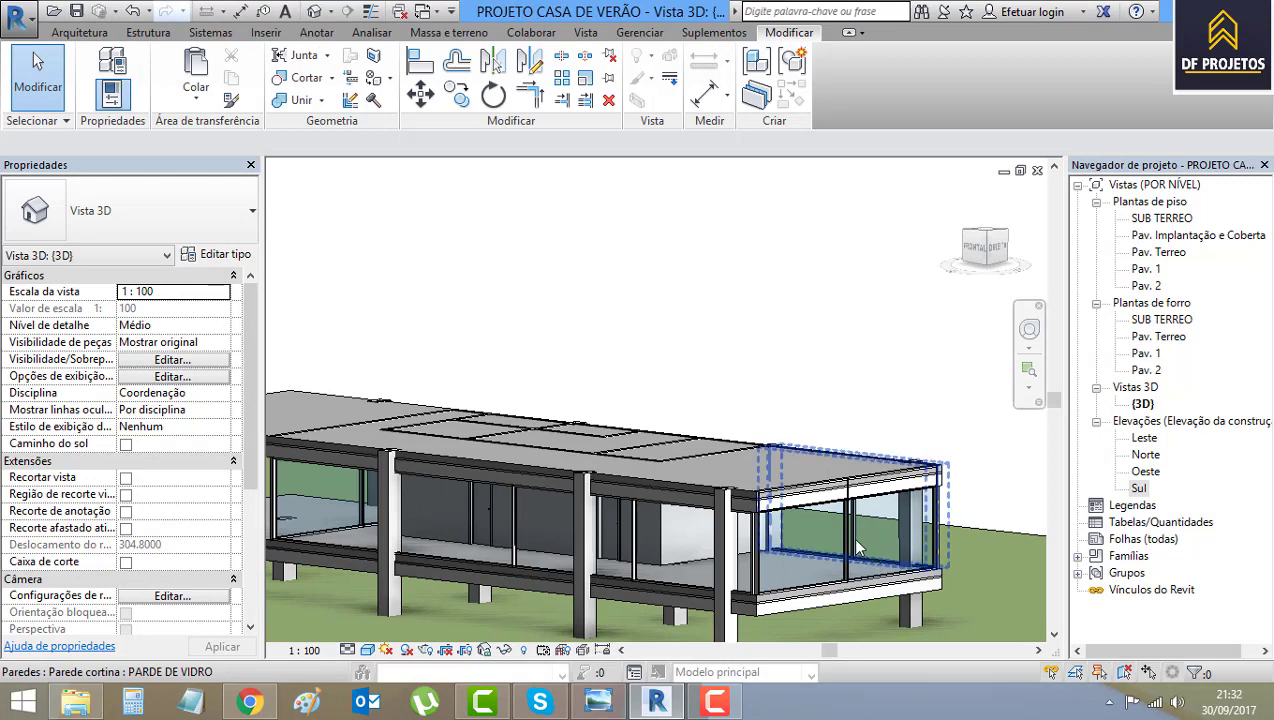
left_click(790, 575)
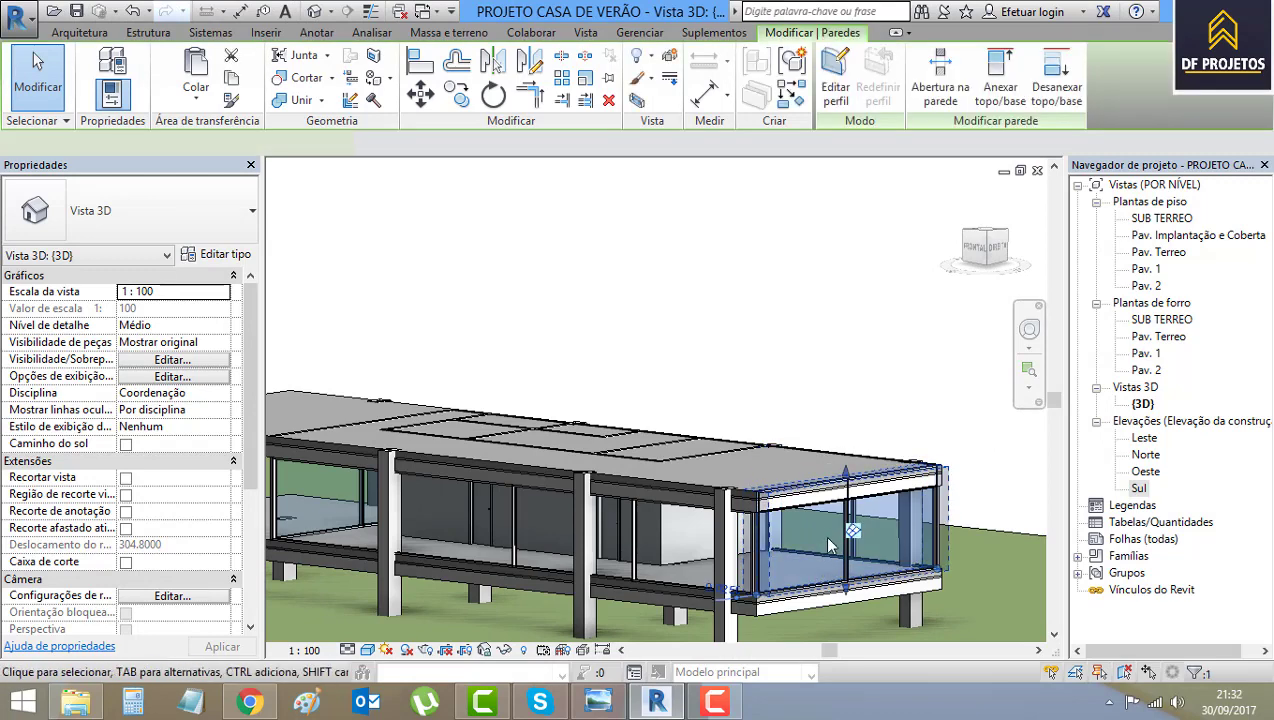
scroll(823, 537, "up", 2)
scroll(823, 537, "up", 2)
left_click_drag(867, 462, 860, 513)
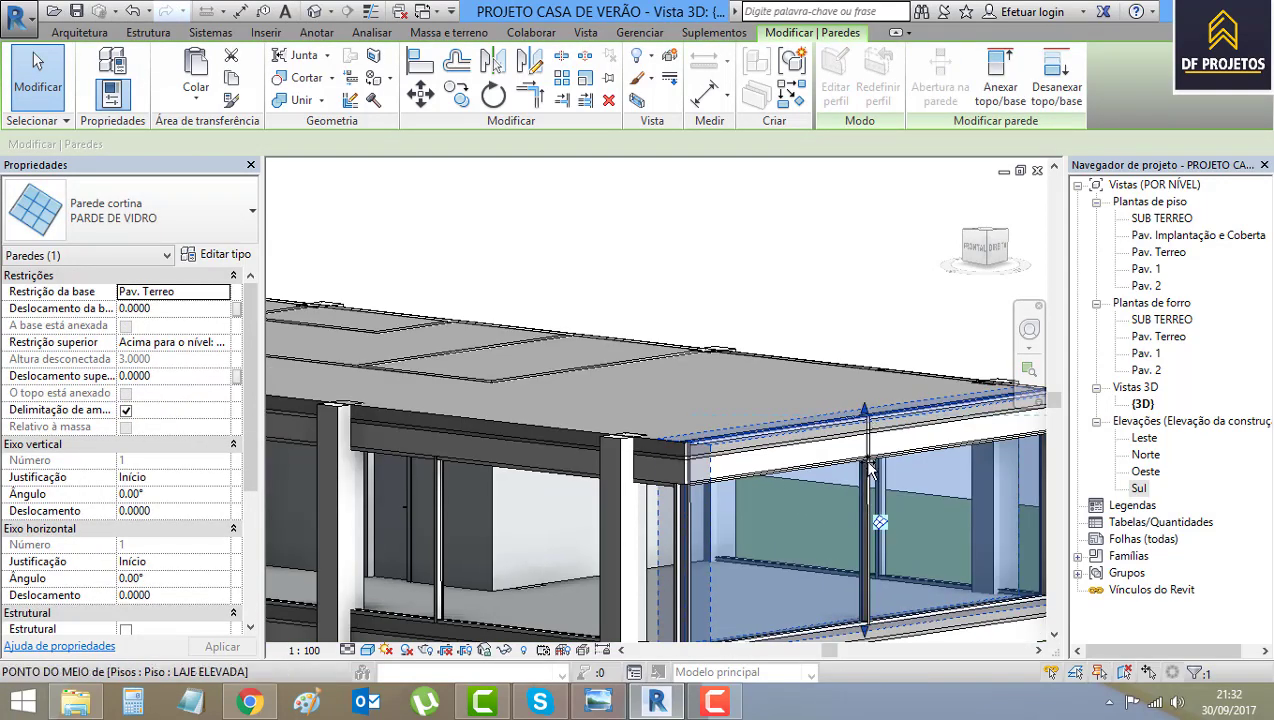
scroll(860, 513, "down", 5)
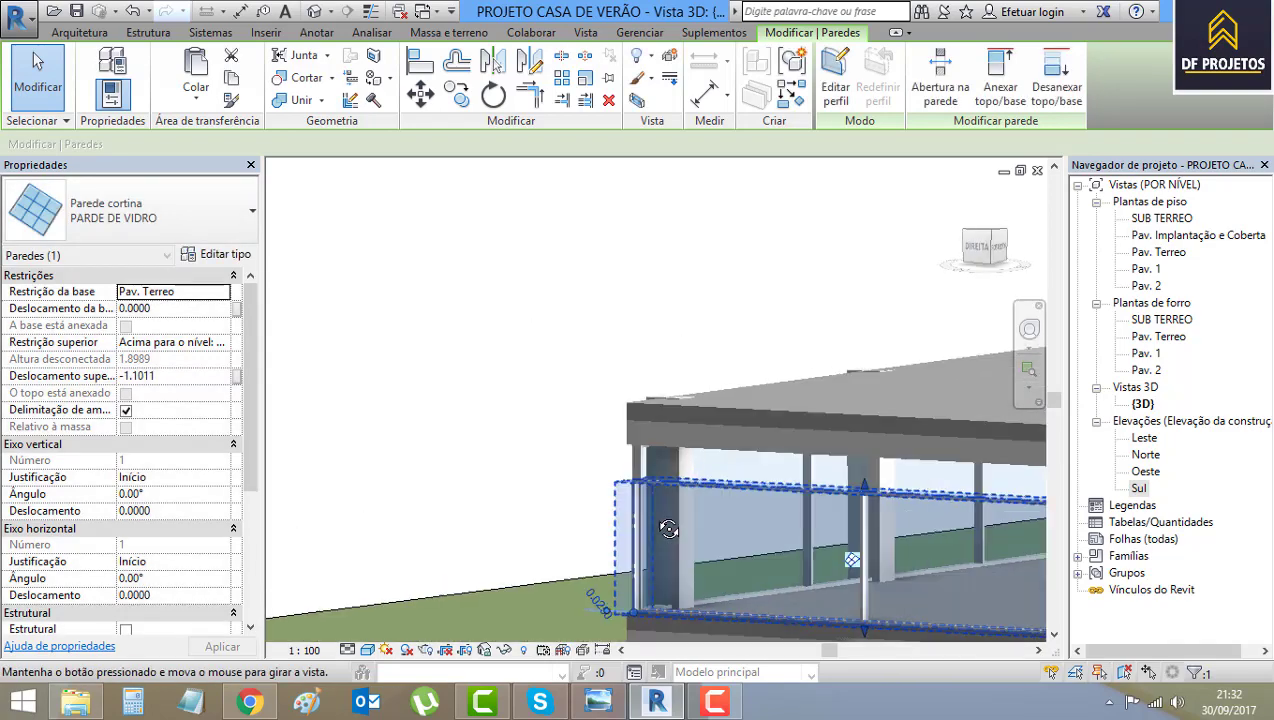
middle_click_drag(860, 513, 692, 540, "shift")
scroll(692, 540, "up", 3)
scroll(743, 482, "up", 3)
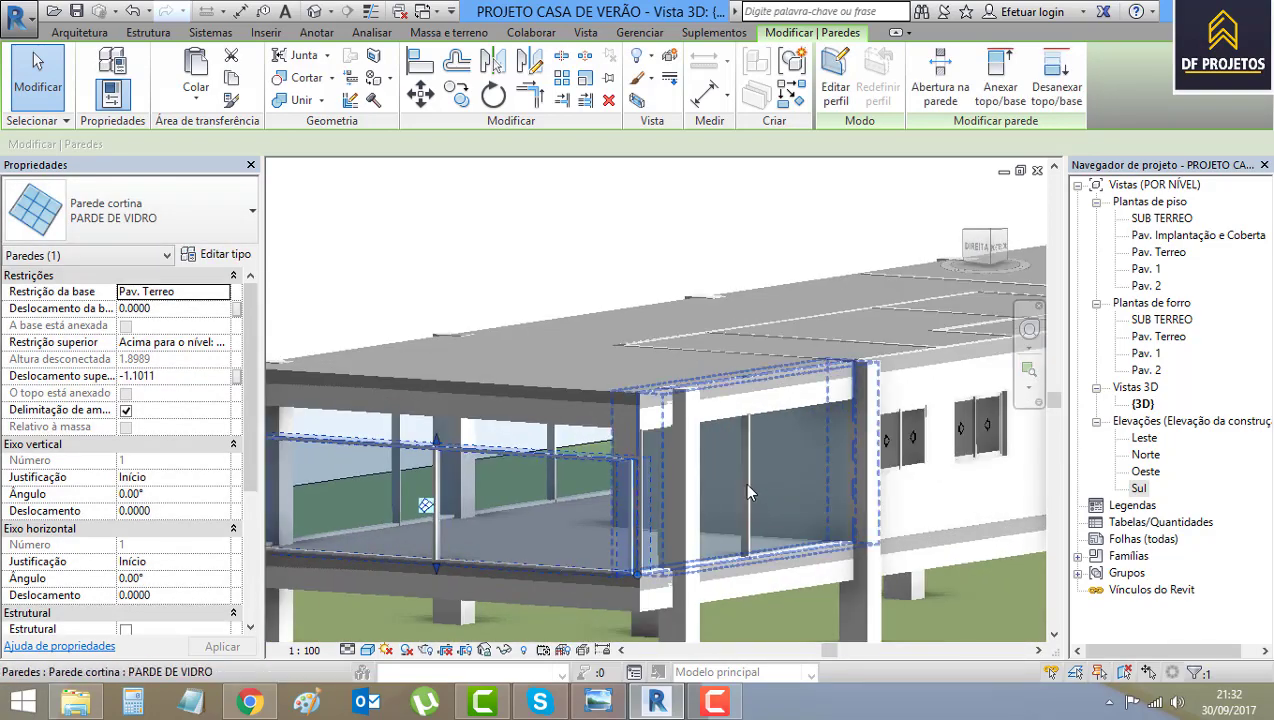
scroll(743, 477, "up", 2)
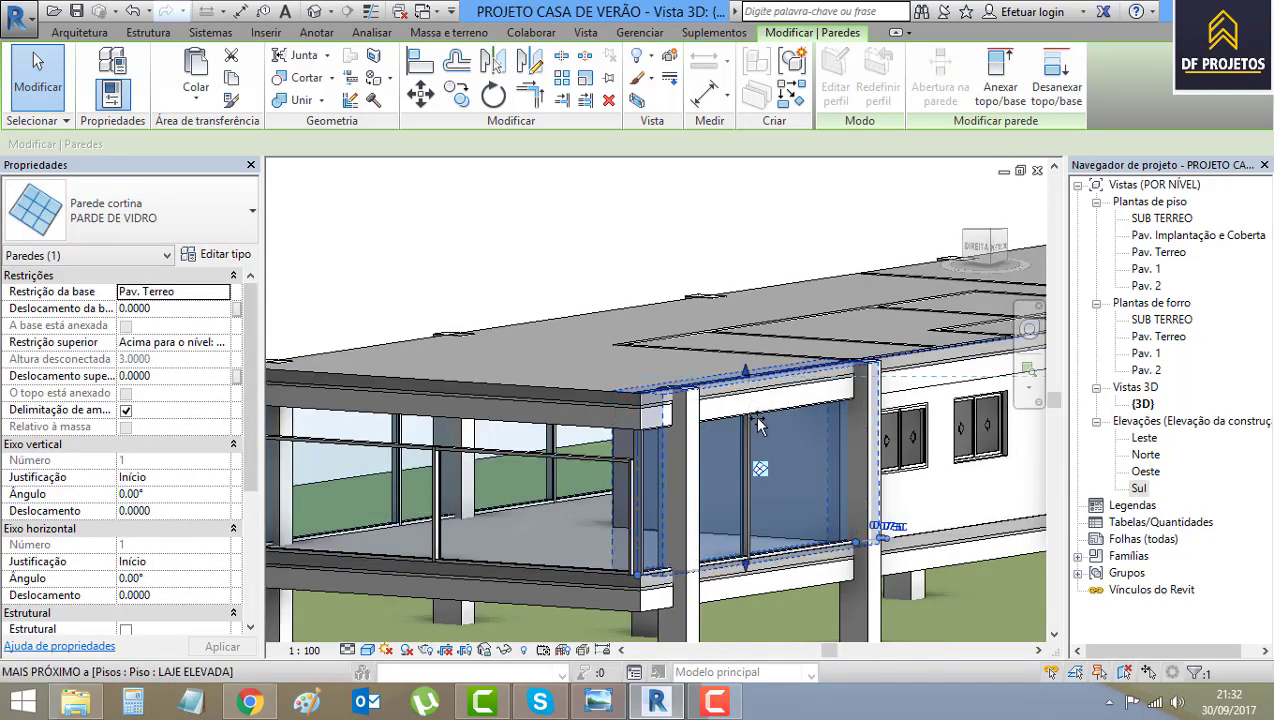
left_click_drag(746, 372, 746, 428)
scroll(788, 508, "down", 5)
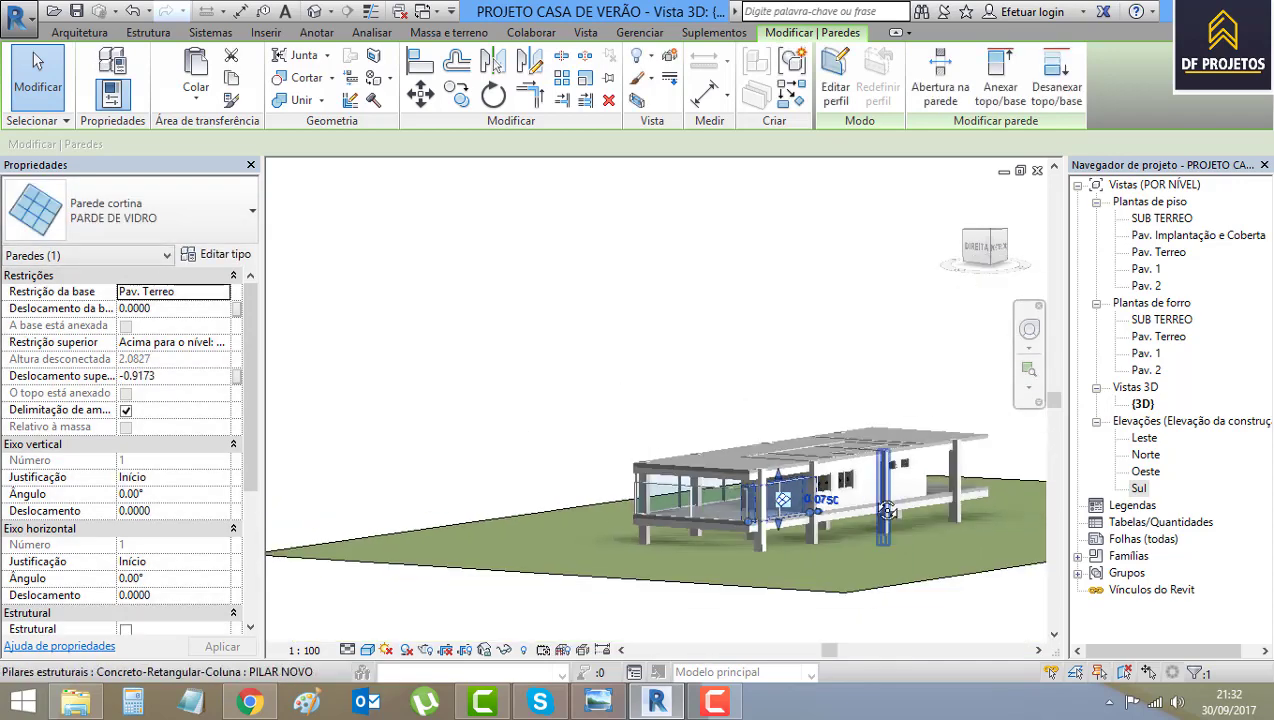
Raise the wall top to the roof, then lower it to a -1.1875 top offset.
mouse_move(700, 520)
middle_mouse_down("shift")
mouse_move(598, 522)
mouse_move(660, 512)
middle_mouse_up("shift")
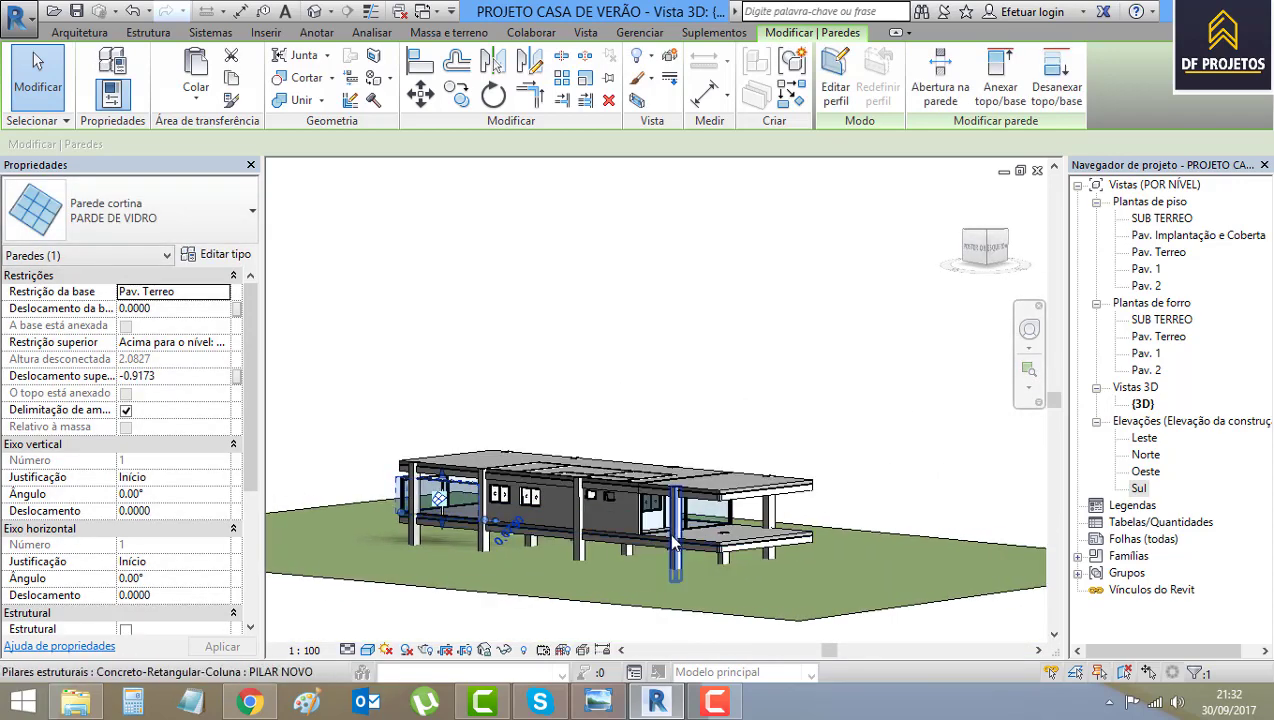
scroll(708, 502, "up", 4)
scroll(727, 486, "up", 2)
mouse_move(727, 486)
left_mouse_down()
mouse_move(713, 388)
mouse_move(710, 455)
left_mouse_up()
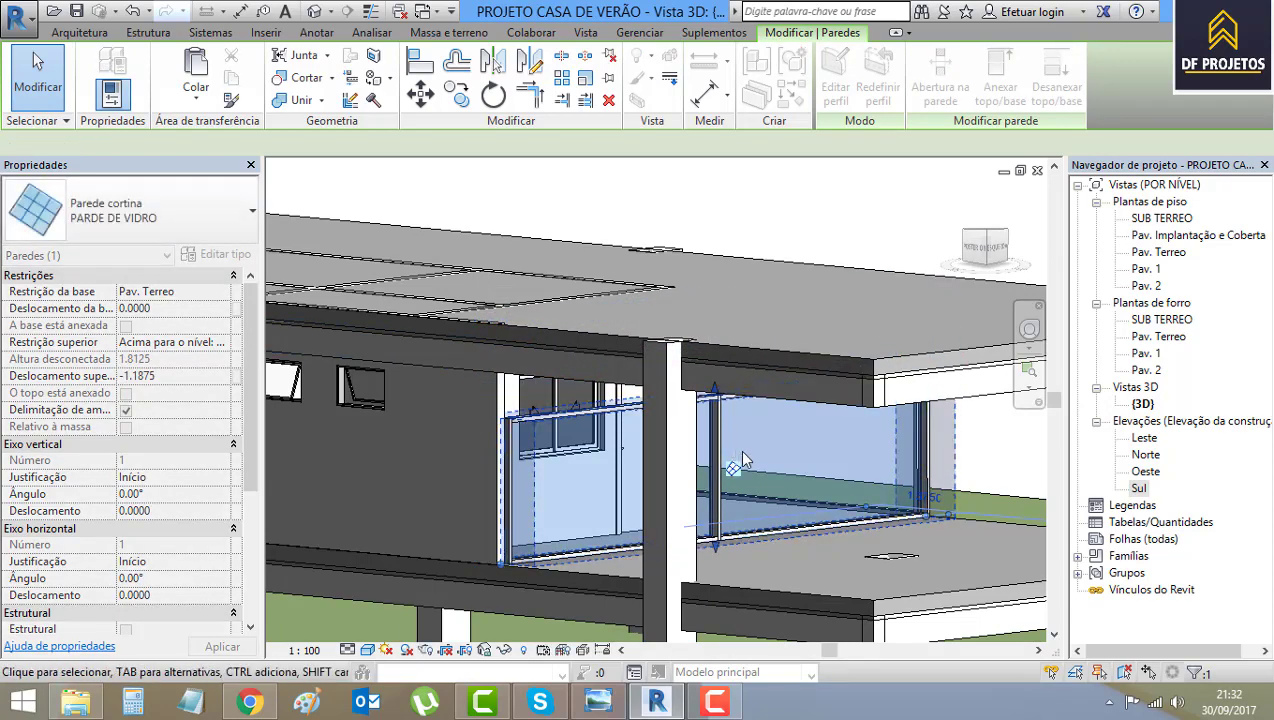
middle_click_drag(710, 455, 697, 452, "shift")
scroll(703, 467, "down", 5)
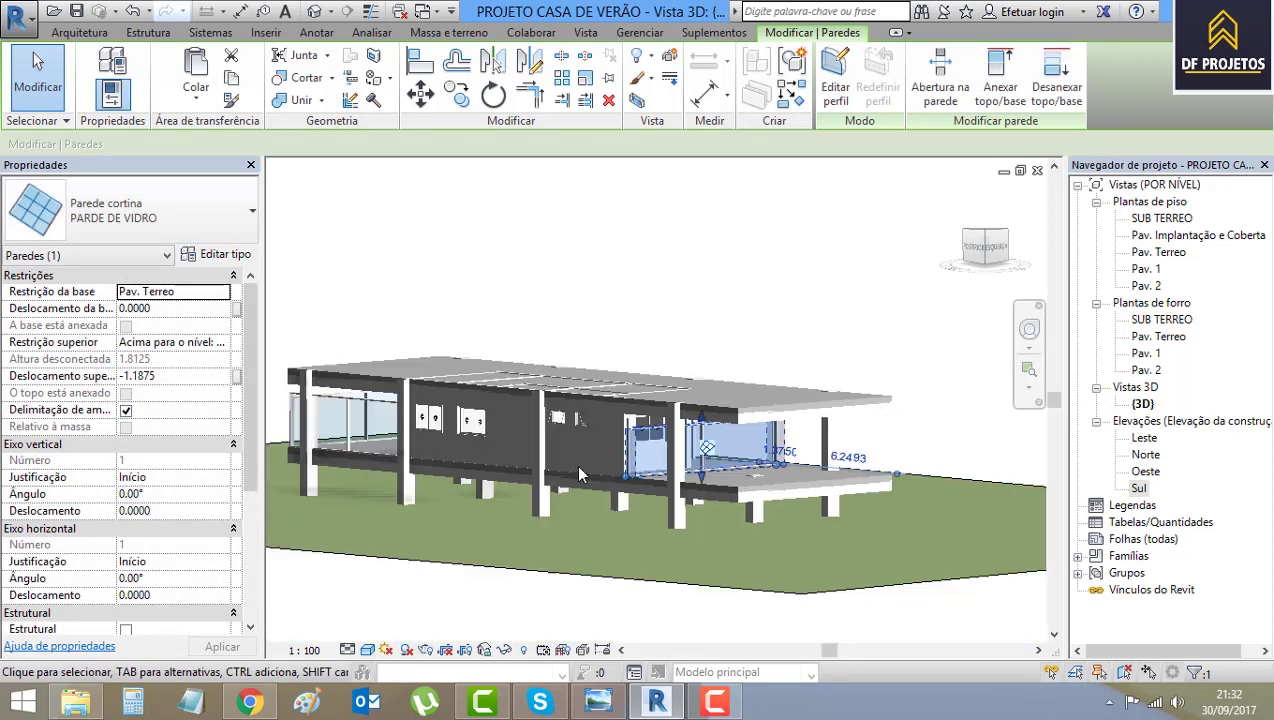
middle_click_drag(575, 464, 913, 450, "shift")
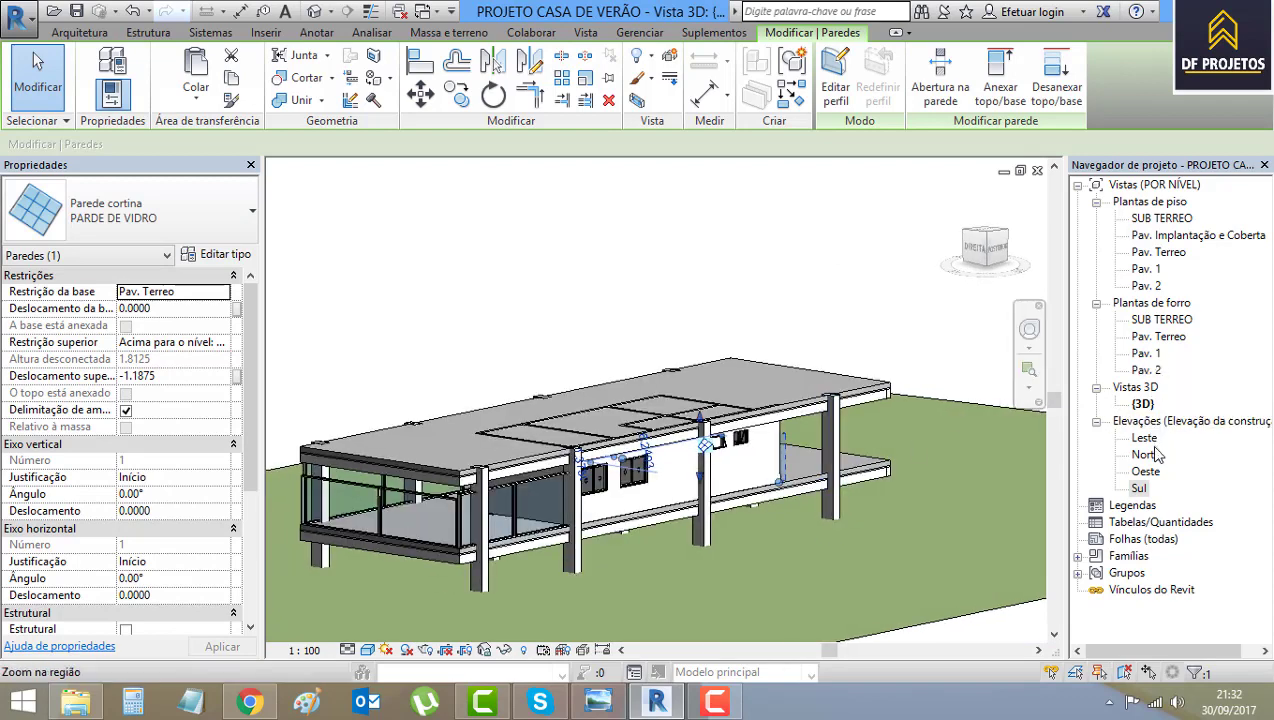
In the Leste elevation, align the curtain wall top to the beam line.
double_click(1146, 439)
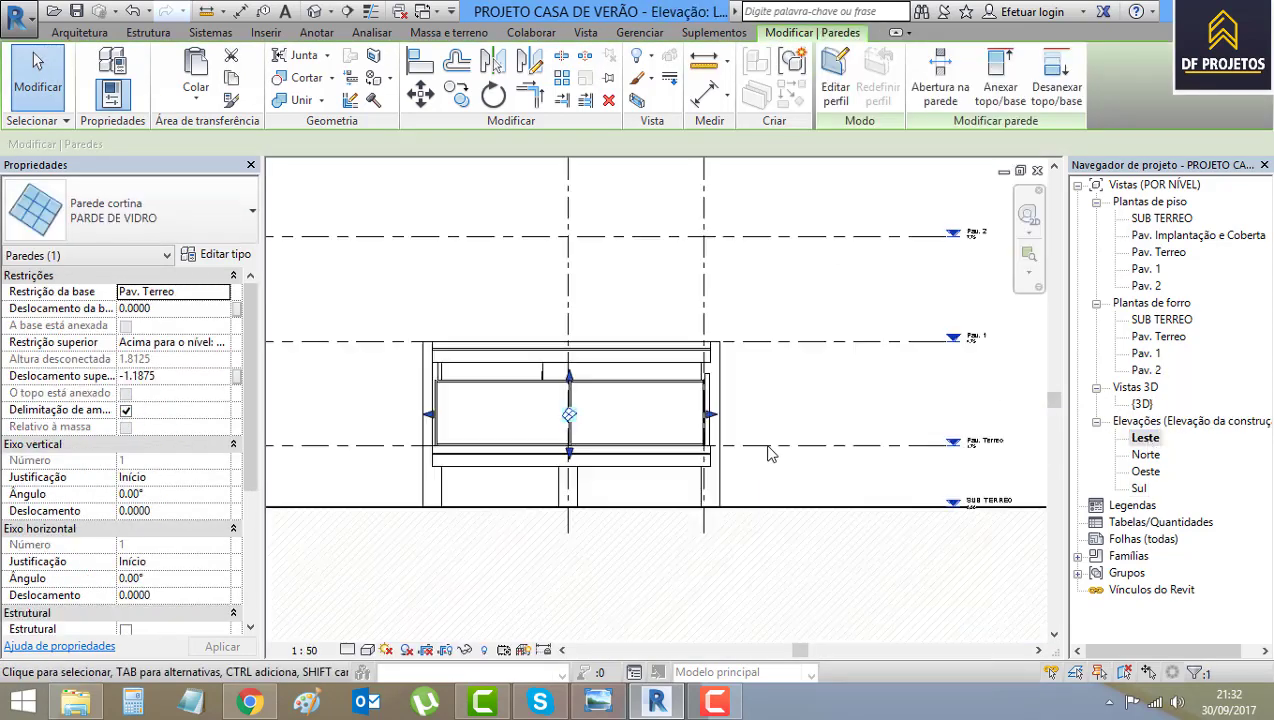
scroll(556, 397, "up", 3)
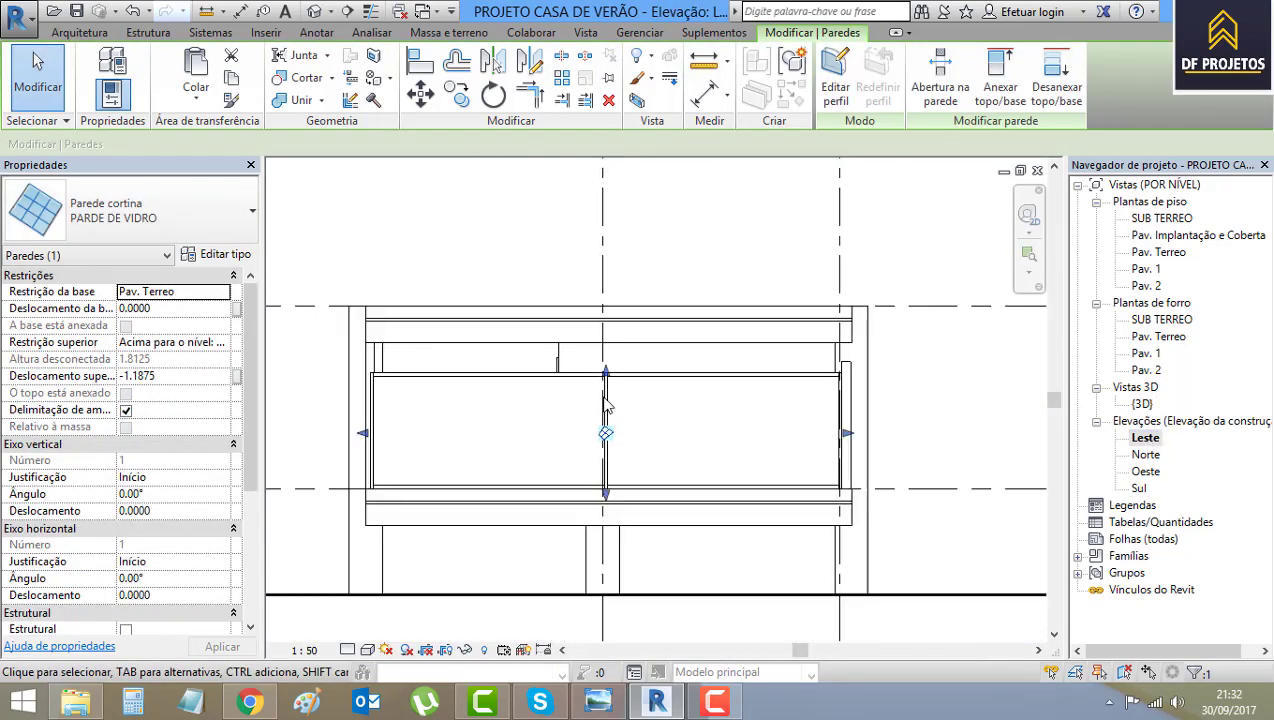
scroll(600, 400, "up", 2)
scroll(521, 406, "down", 2)
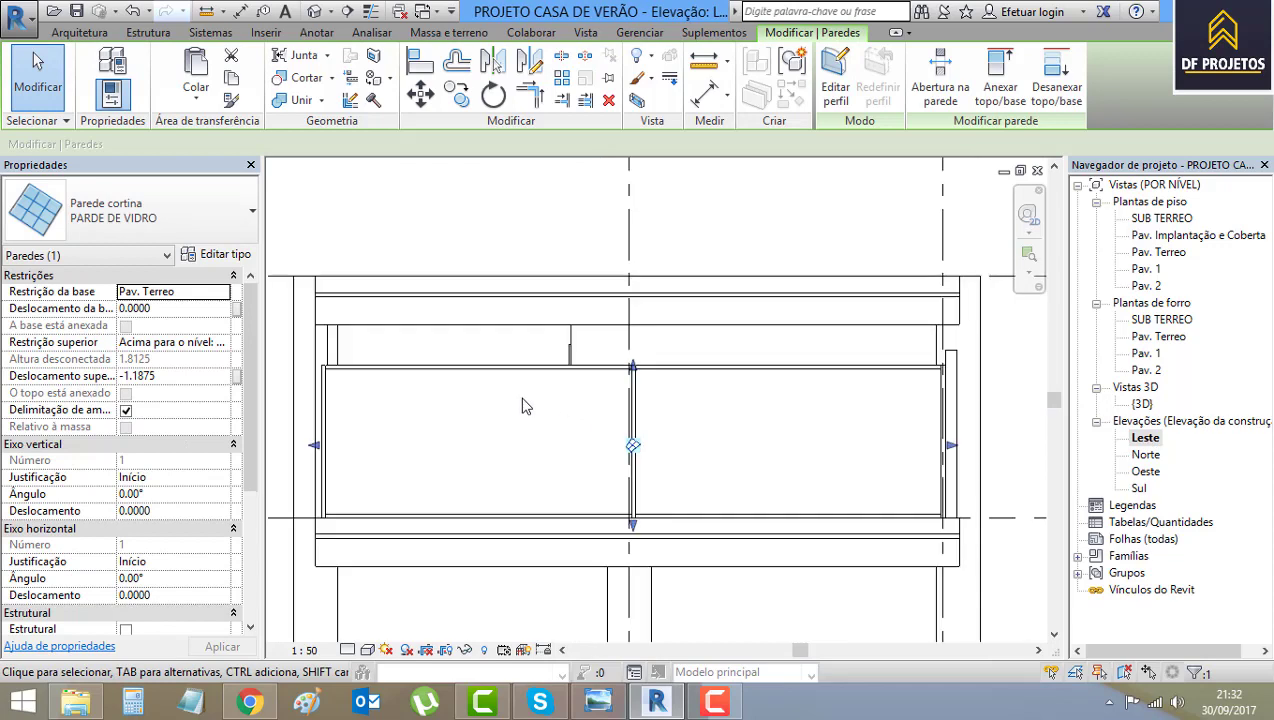
left_click(418, 62)
left_click(479, 325)
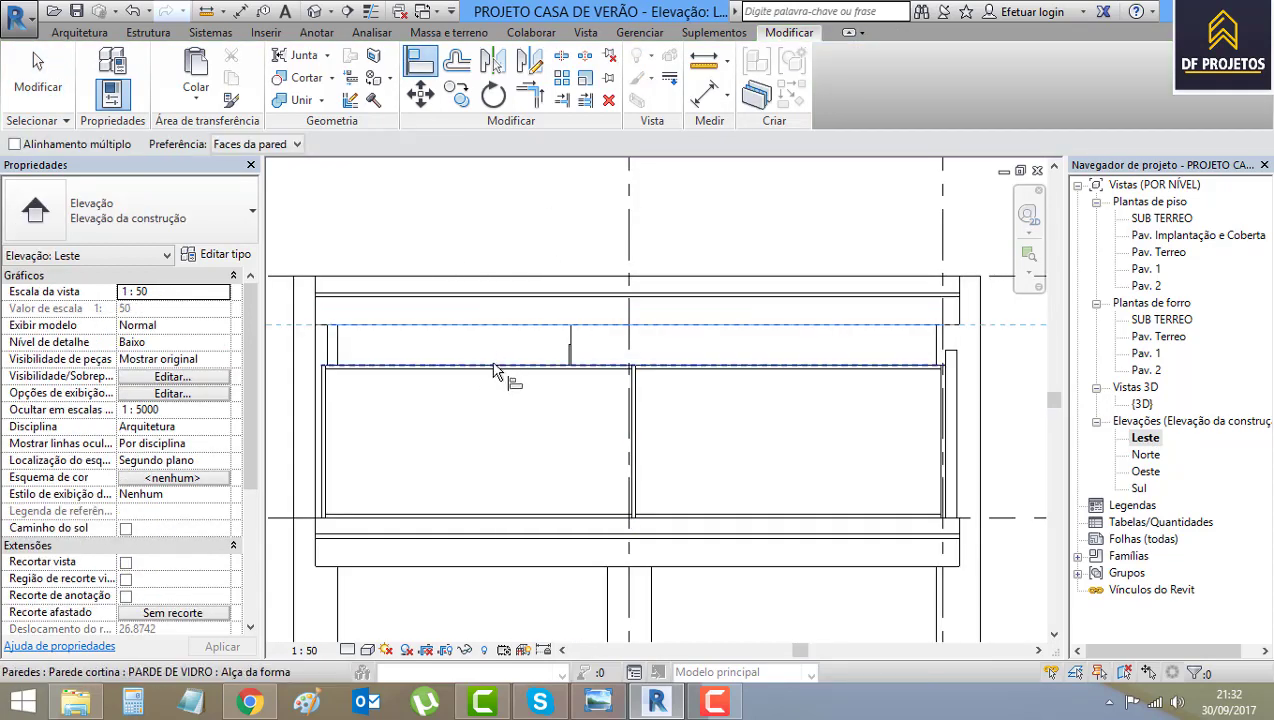
left_click(493, 368)
scroll(582, 415, "down", 2)
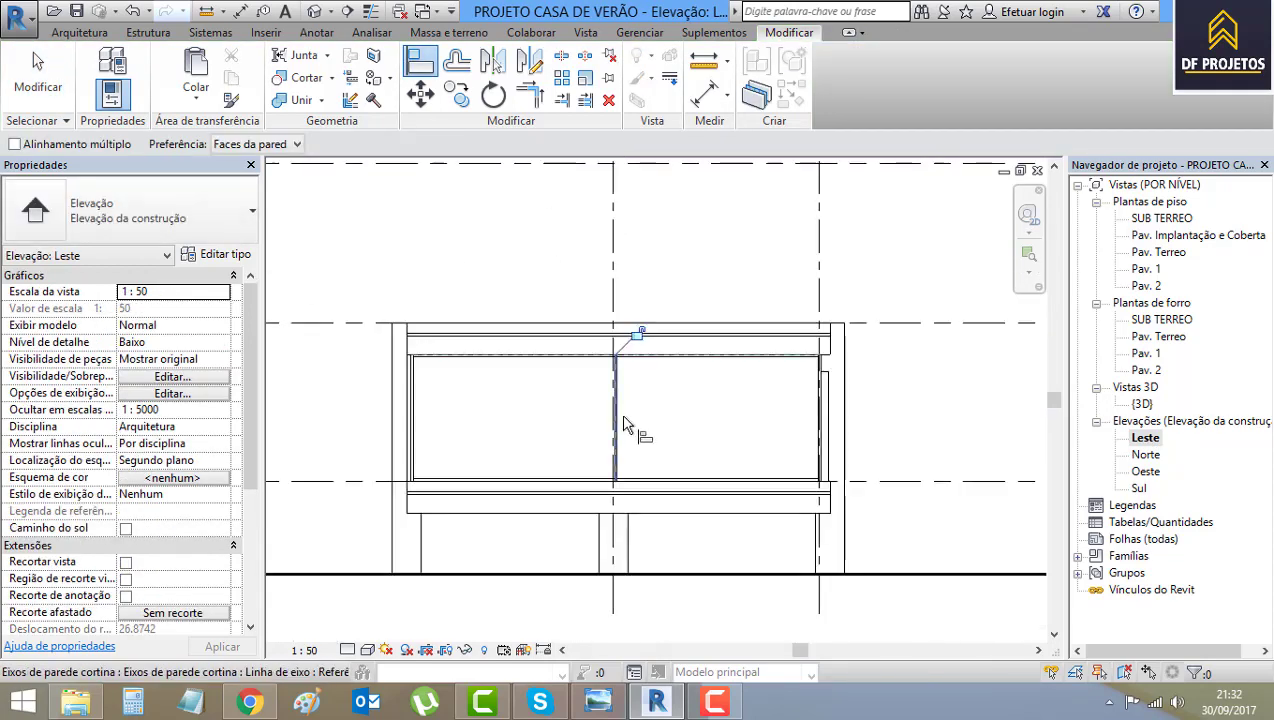
In the Norte elevation, align the curtain wall's top edge to the beam with AL.
double_click(1146, 456)
middle_click_drag(916, 535, 490, 465)
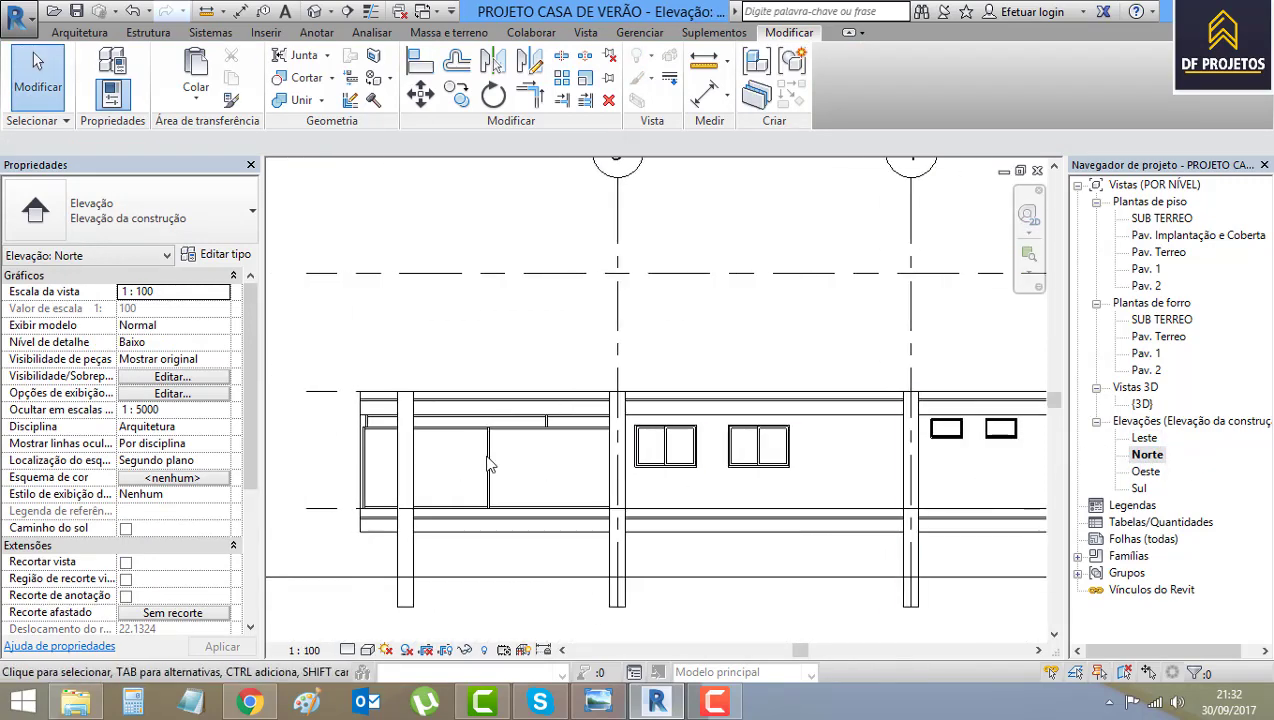
scroll(490, 465, "up", 1)
scroll(560, 449, "up", 2)
scroll(560, 449, "up", 1)
scroll(472, 237, "up", 1)
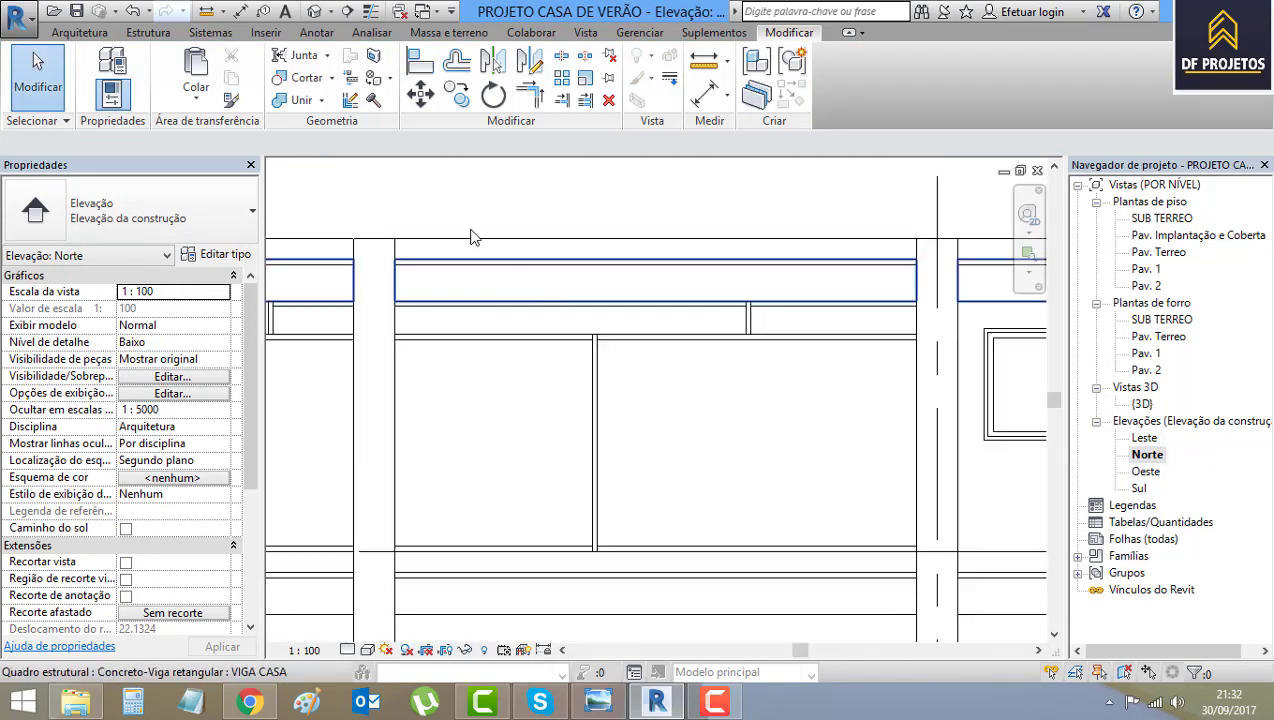
key("a")
key("l")
scroll(650, 340, "up", 2)
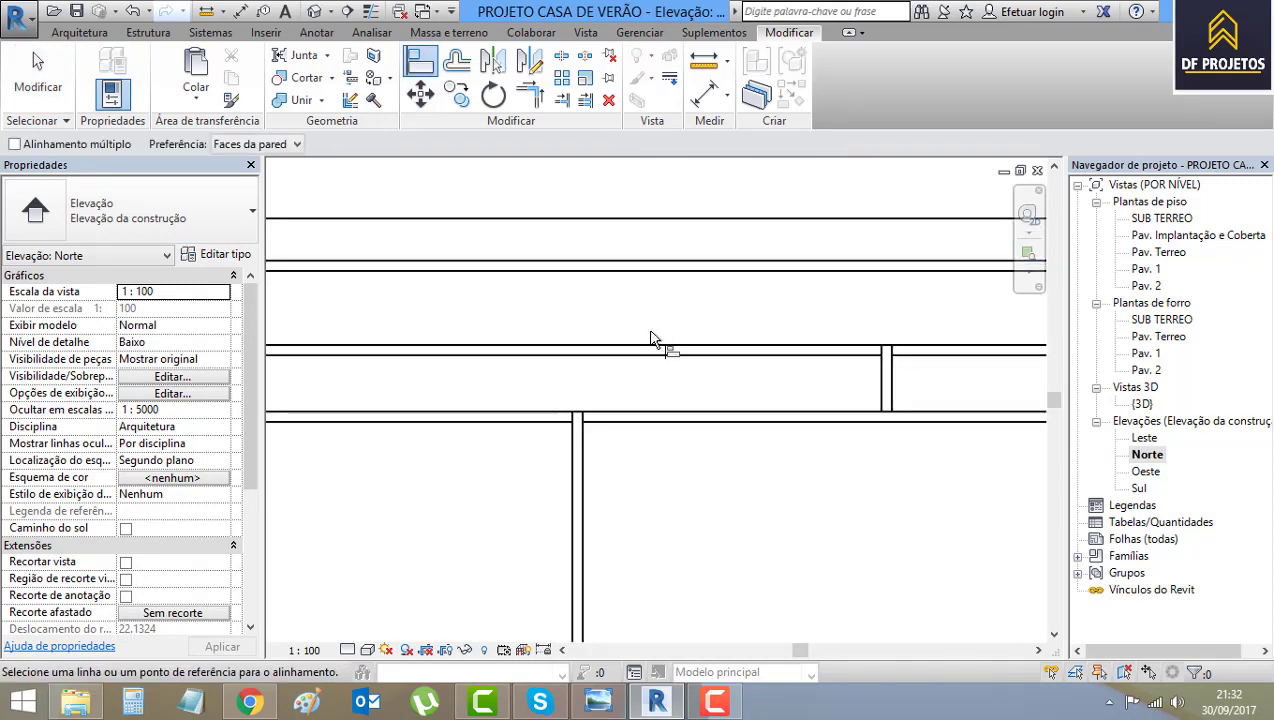
left_click(668, 418)
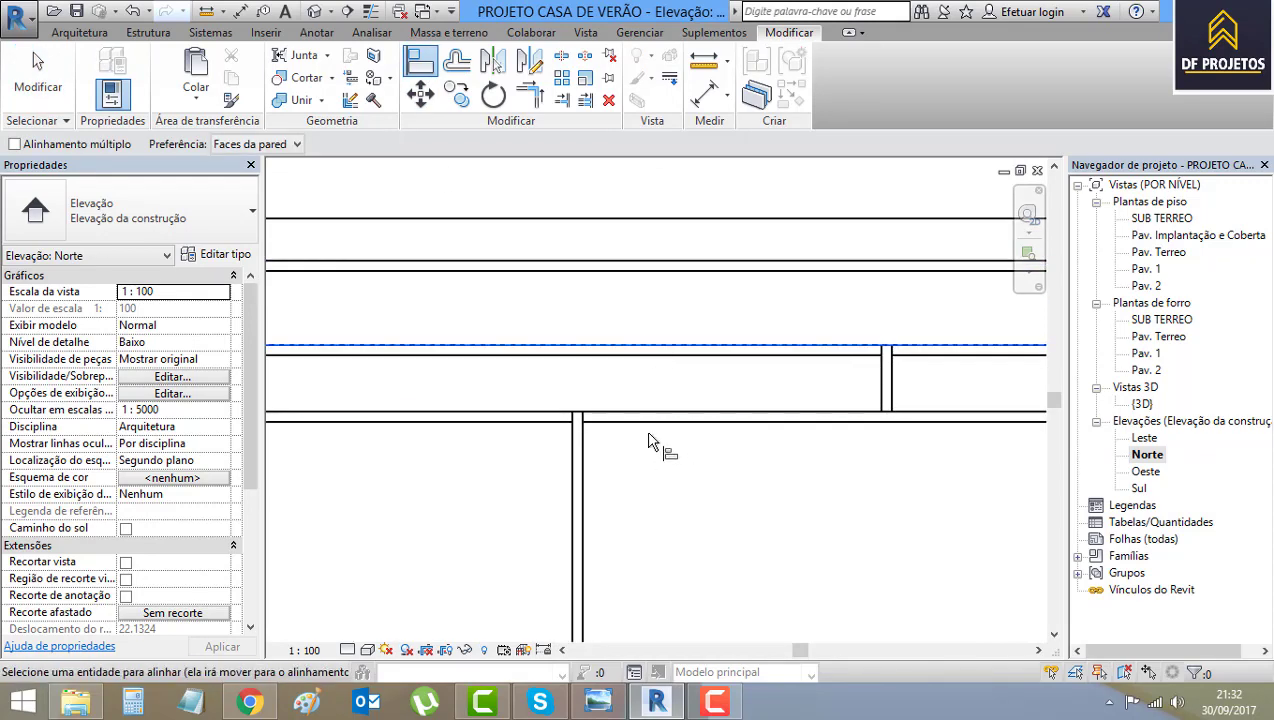
left_click(656, 418)
scroll(592, 307, "down", 3)
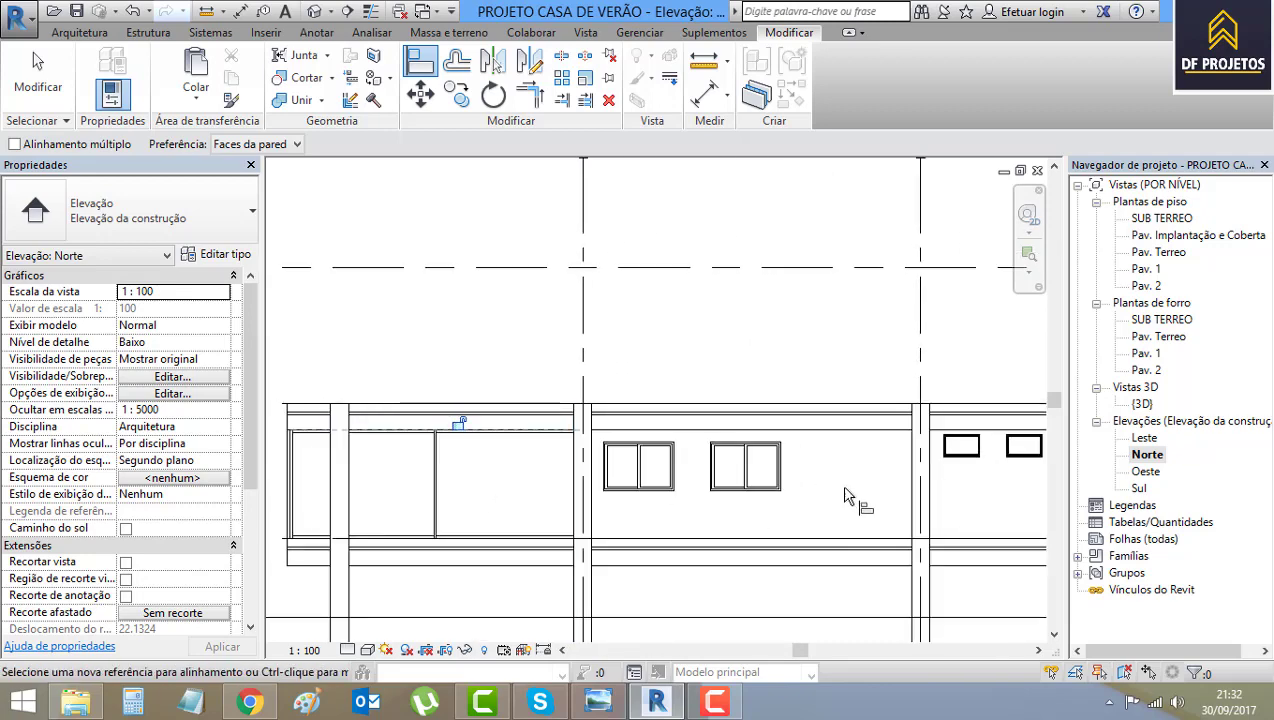
In the Oeste elevation, align the end curtain wall's top to the beam above.
double_click(1145, 471)
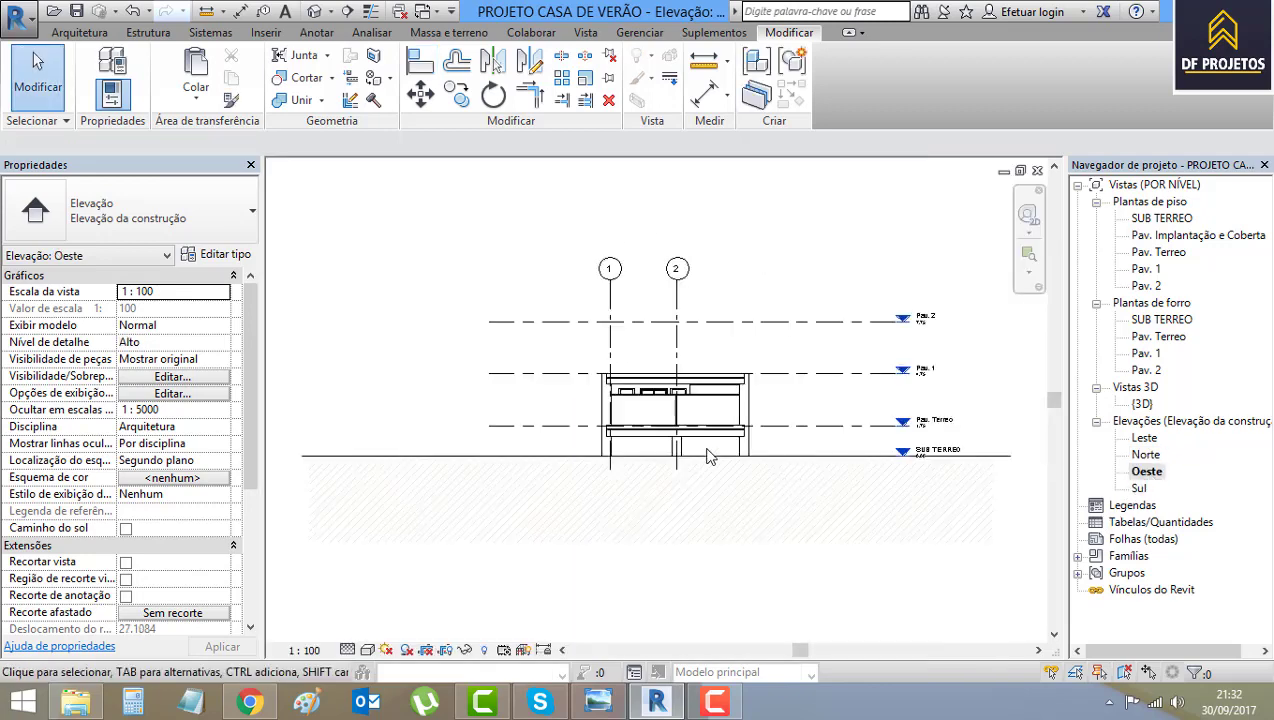
scroll(707, 456, "up", 2)
scroll(707, 456, "up", 3)
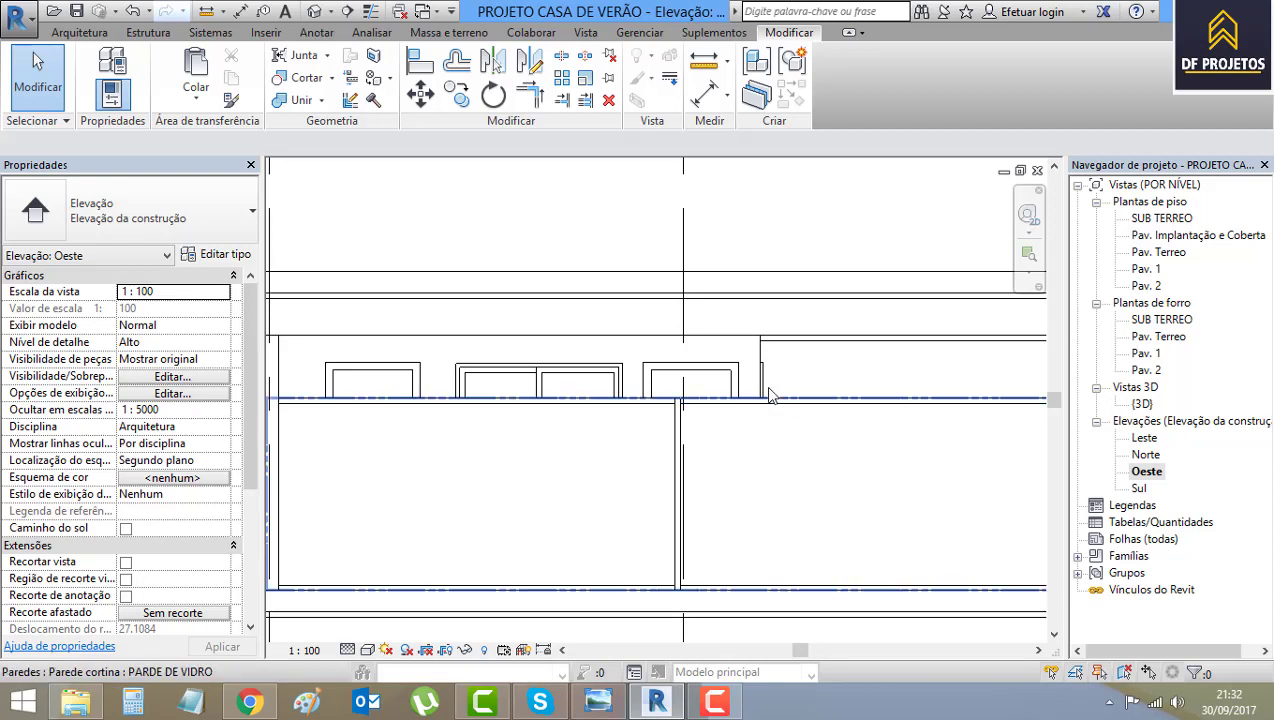
scroll(752, 304, "down", 1)
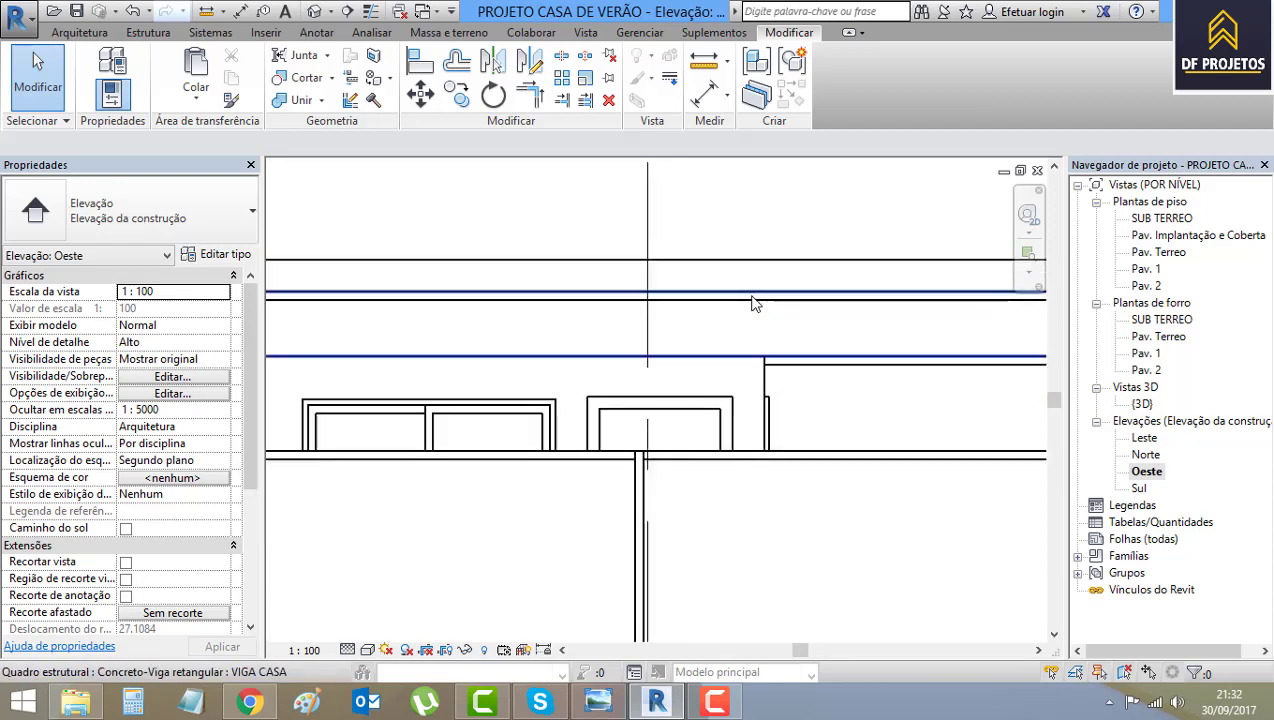
scroll(752, 304, "down", 1)
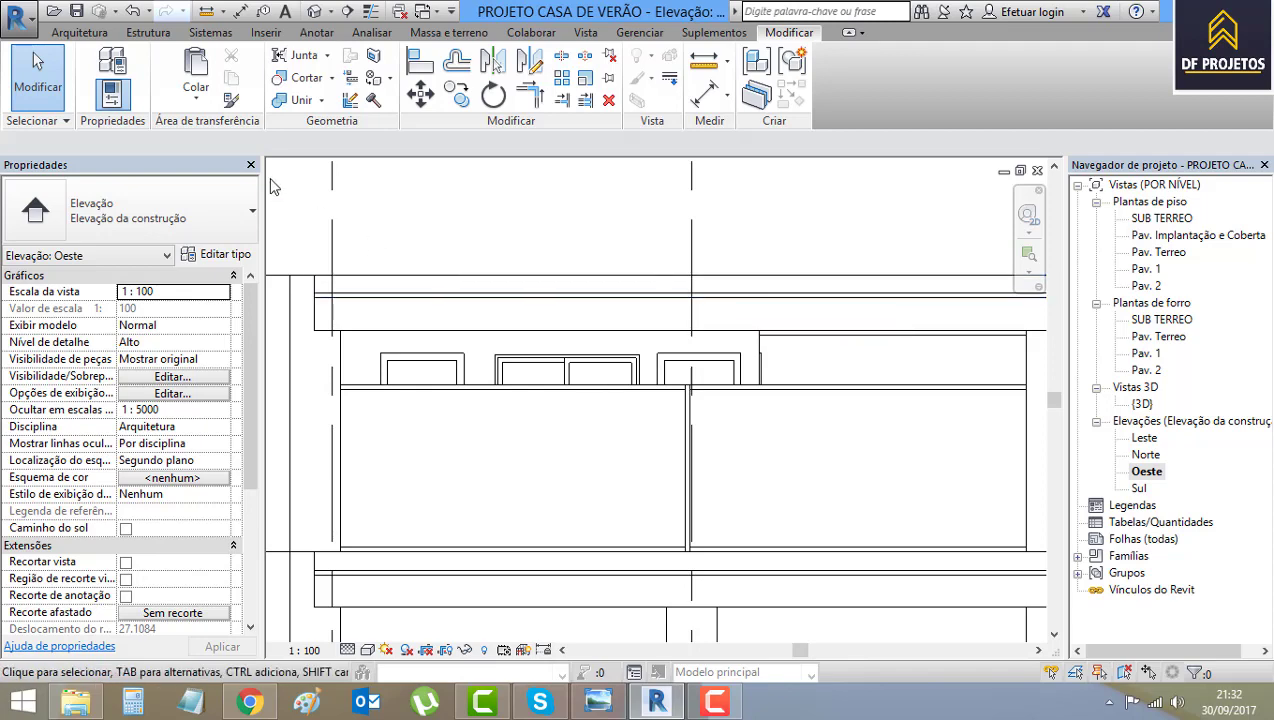
left_click(420, 62)
scroll(760, 395, "up", 1)
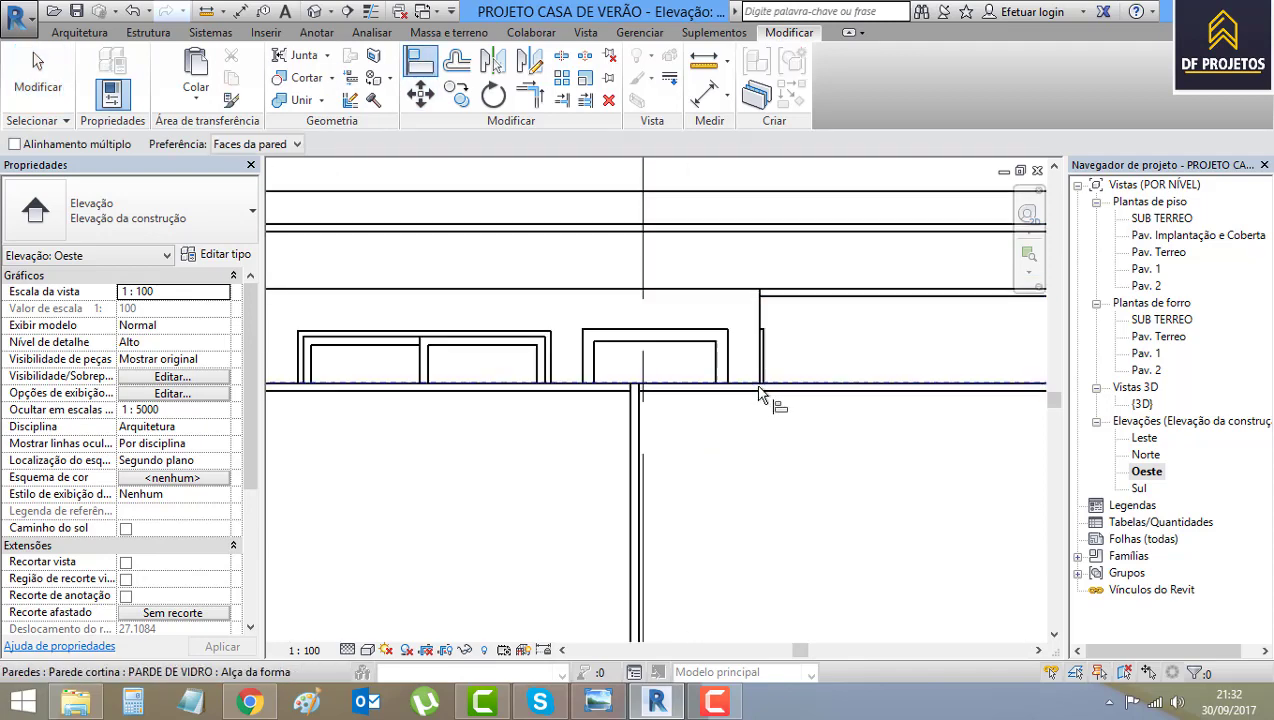
left_click(587, 232)
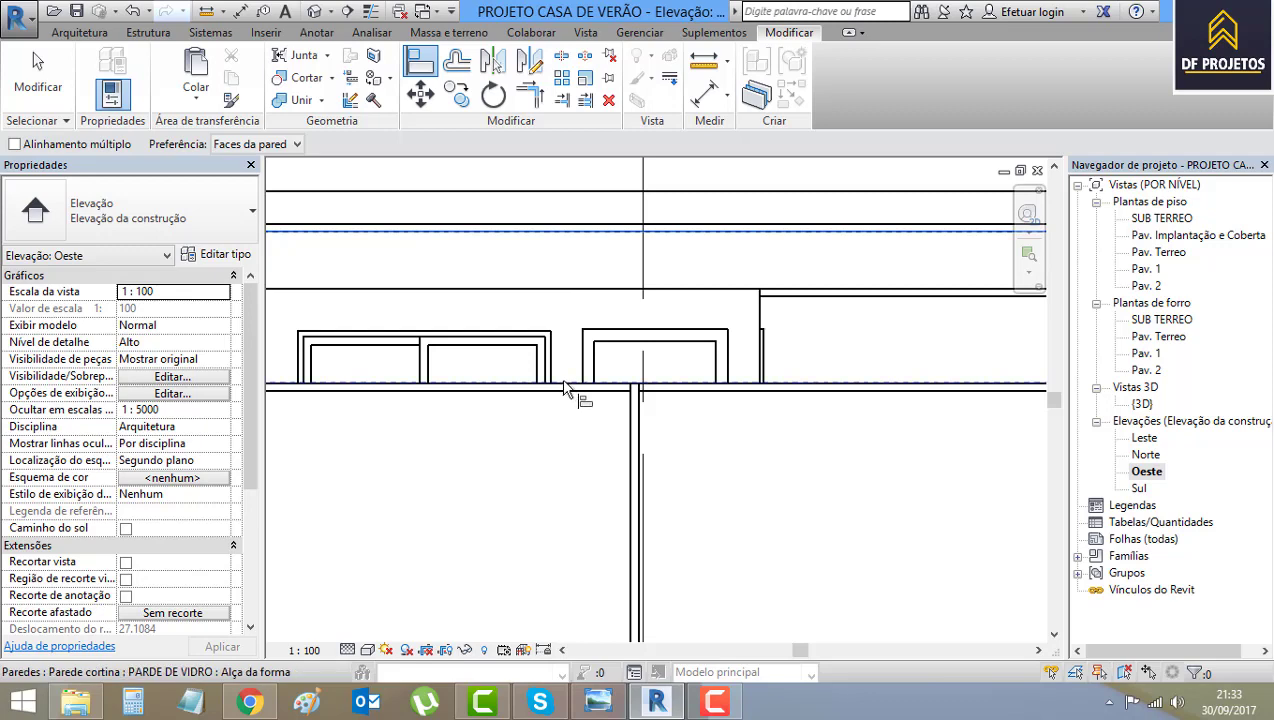
scroll(569, 387, "up", 2)
scroll(483, 347, "up", 2)
scroll(583, 336, "up", 2)
scroll(651, 370, "down", 2)
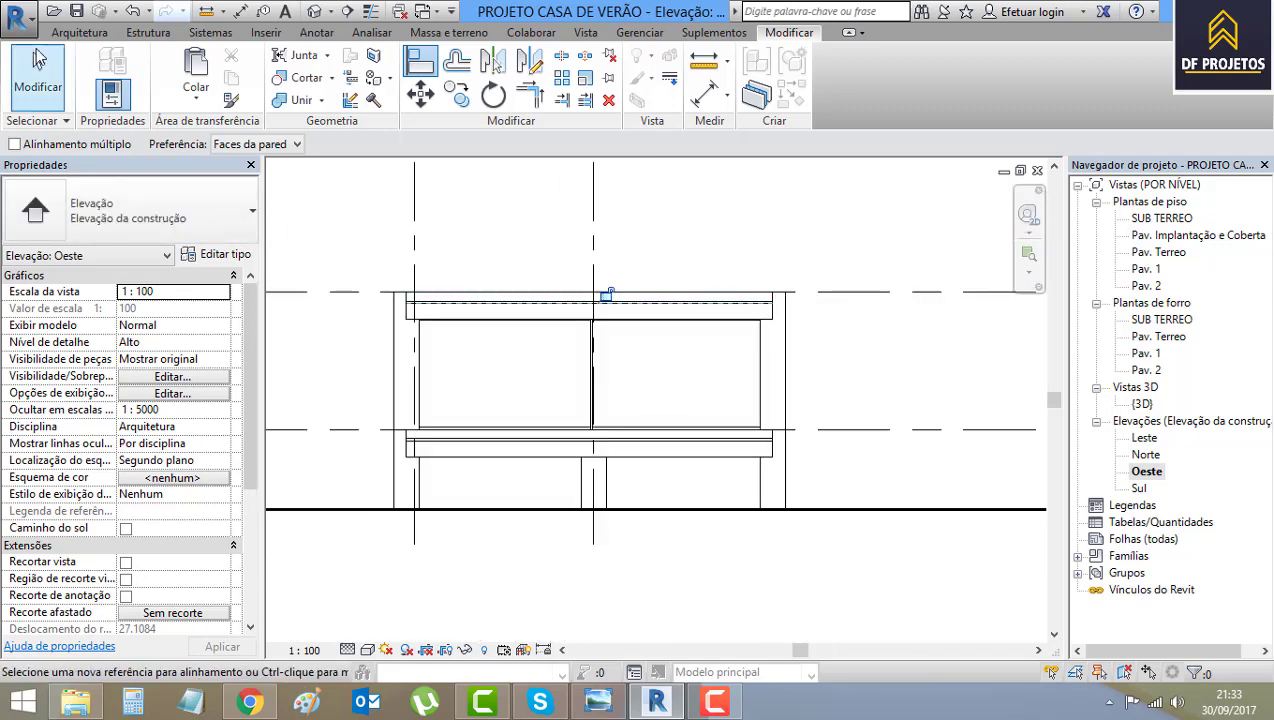
key("Escape")
key("Escape")
scroll(802, 281, "down", 2)
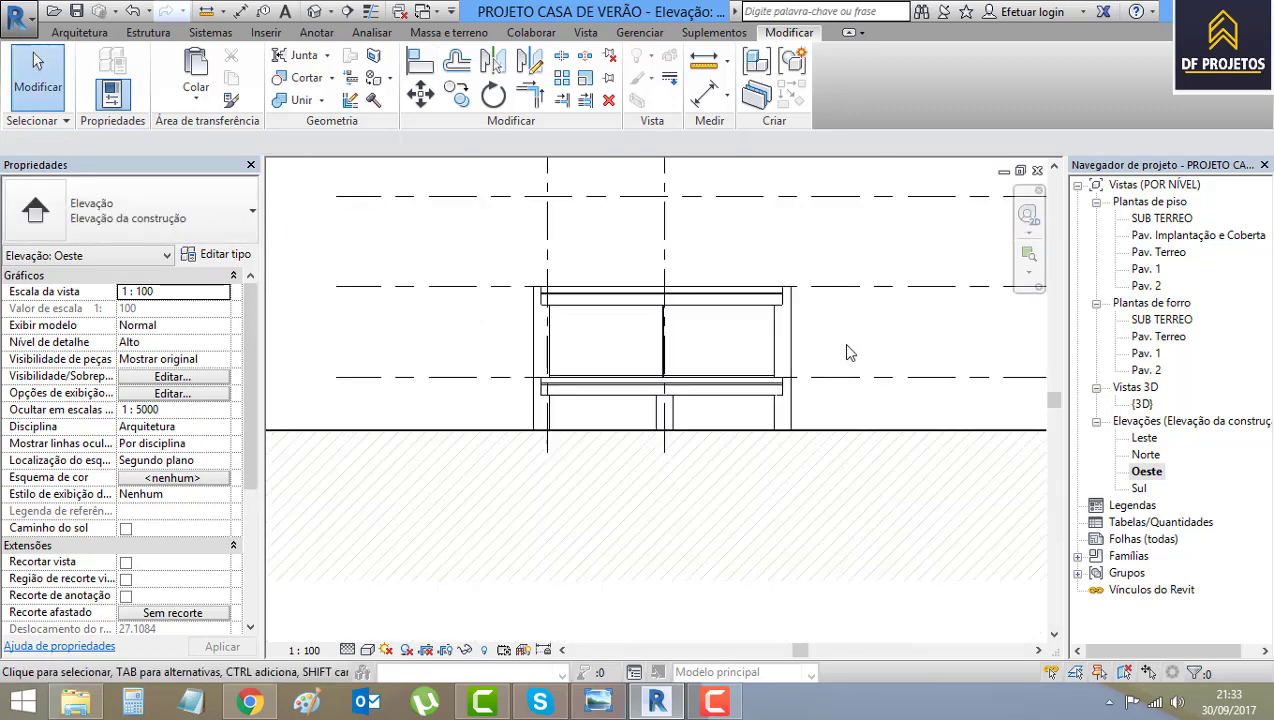
In the 3D view, orbit and zoom in on the glazed ground floor, tilting to show the ground.
left_click(313, 11)
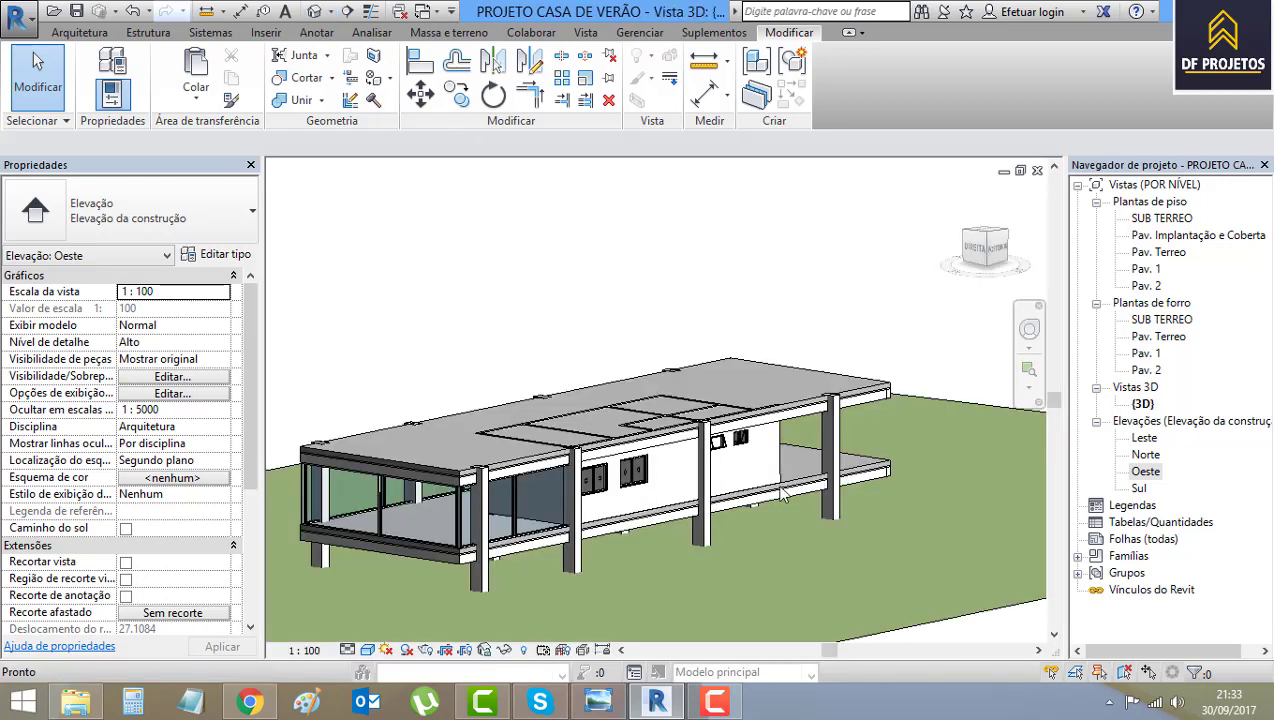
mouse_move(732, 568)
middle_mouse_down("shift")
mouse_move(734, 584)
mouse_move(721, 538)
mouse_move(803, 562)
mouse_move(720, 520)
middle_mouse_up("shift")
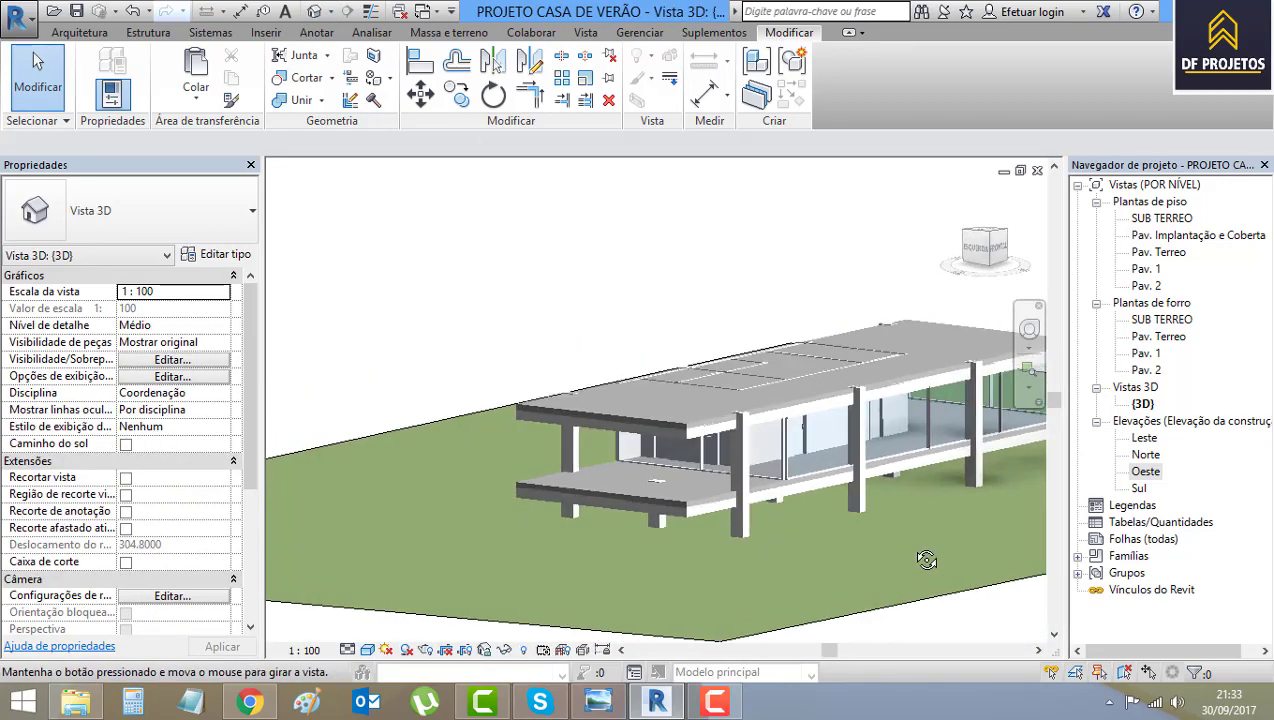
scroll(710, 505, "up", 2)
scroll(700, 490, "up", 3)
scroll(683, 511, "up", 3)
scroll(683, 511, "up", 3)
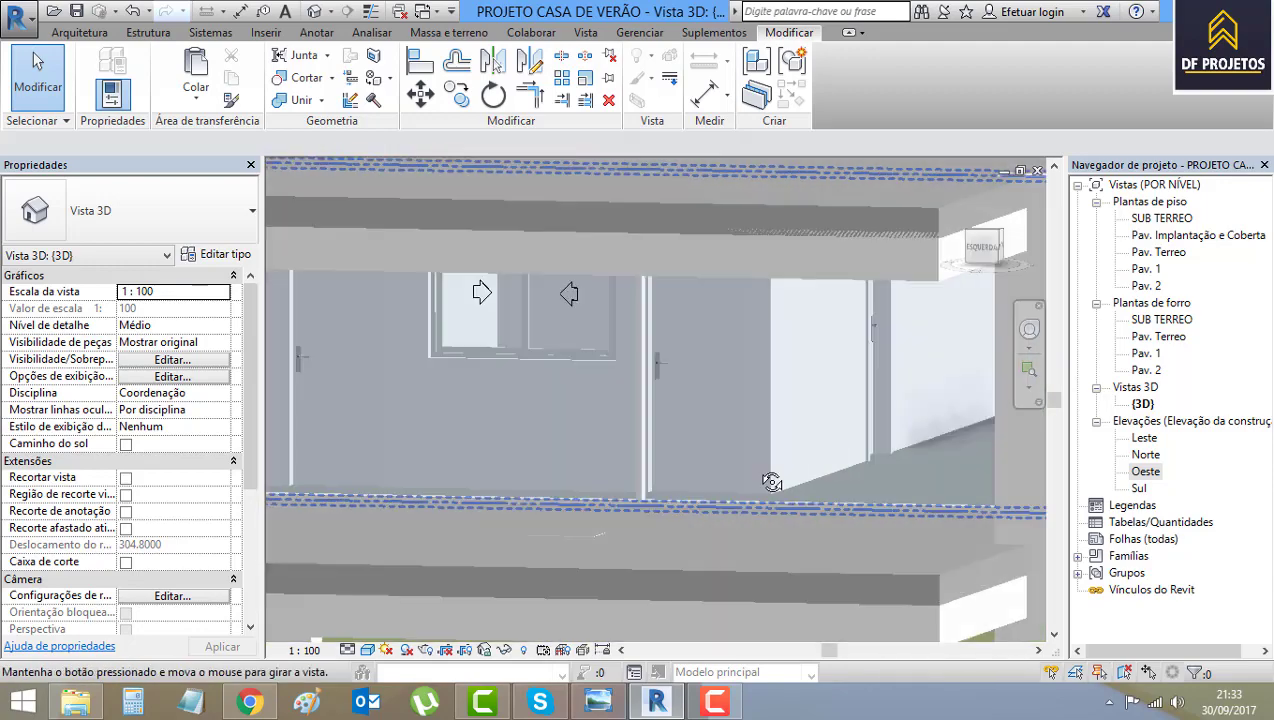
scroll(765, 462, "up", 2)
mouse_move(762, 446)
middle_mouse_down("shift")
mouse_move(668, 222)
mouse_move(624, 176)
mouse_move(560, 280)
mouse_move(619, 397)
mouse_move(692, 344)
mouse_move(657, 367)
middle_mouse_up("shift")
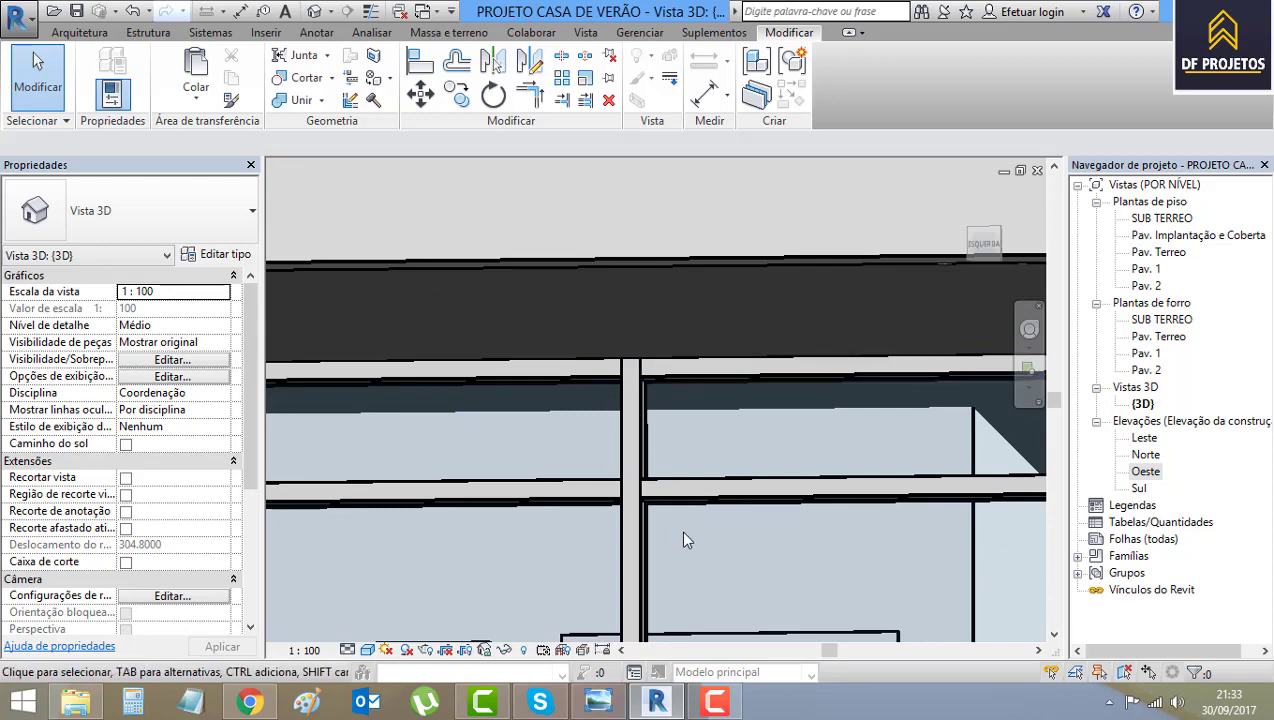
scroll(680, 530, "down", 3)
scroll(720, 555, "down", 2)
scroll(753, 580, "down", 3)
Orbit out to an elevated view of the whole house and bring up the Farnsworth House photo.
mouse_move(753, 580)
middle_mouse_down("shift")
mouse_move(660, 545)
mouse_move(639, 505)
mouse_move(751, 499)
mouse_move(477, 510)
mouse_move(498, 526)
mouse_move(600, 489)
mouse_move(585, 495)
middle_mouse_up("shift")
scroll(660, 540, "down", 3)
left_click(597, 700)
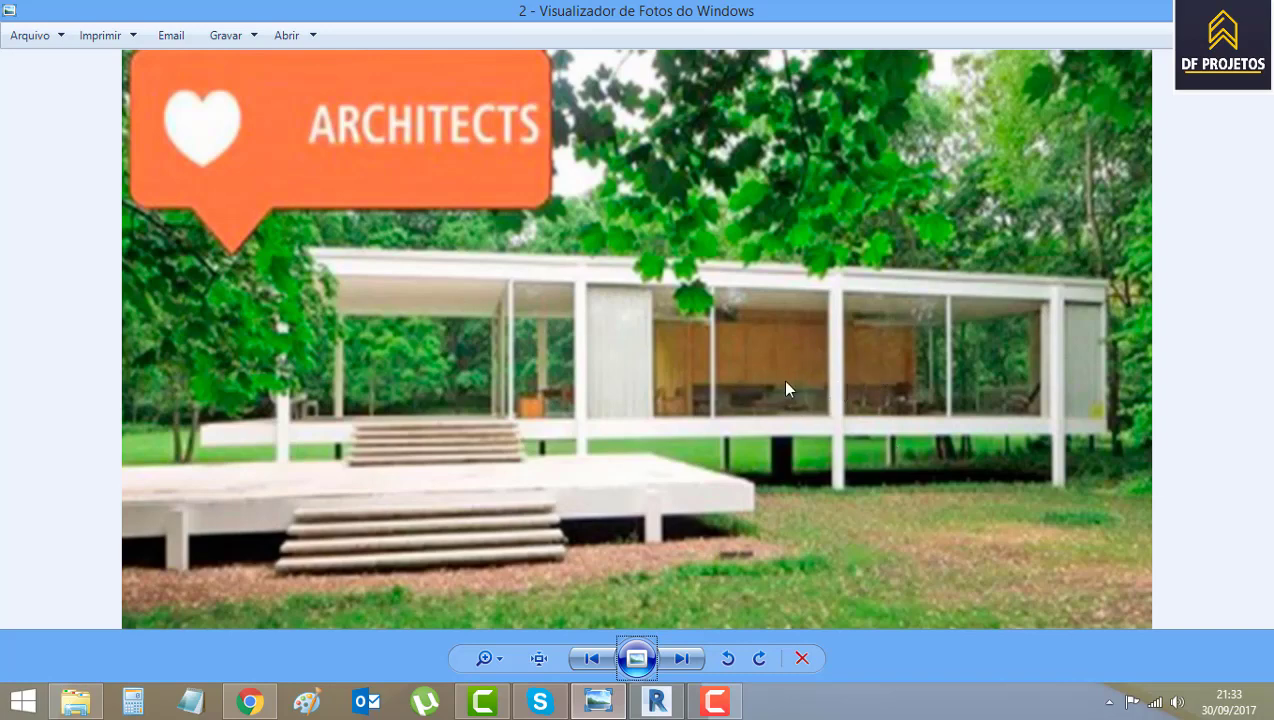
On the Pav. Terreo plan, delete the old Escritório door.
left_click(663, 703)
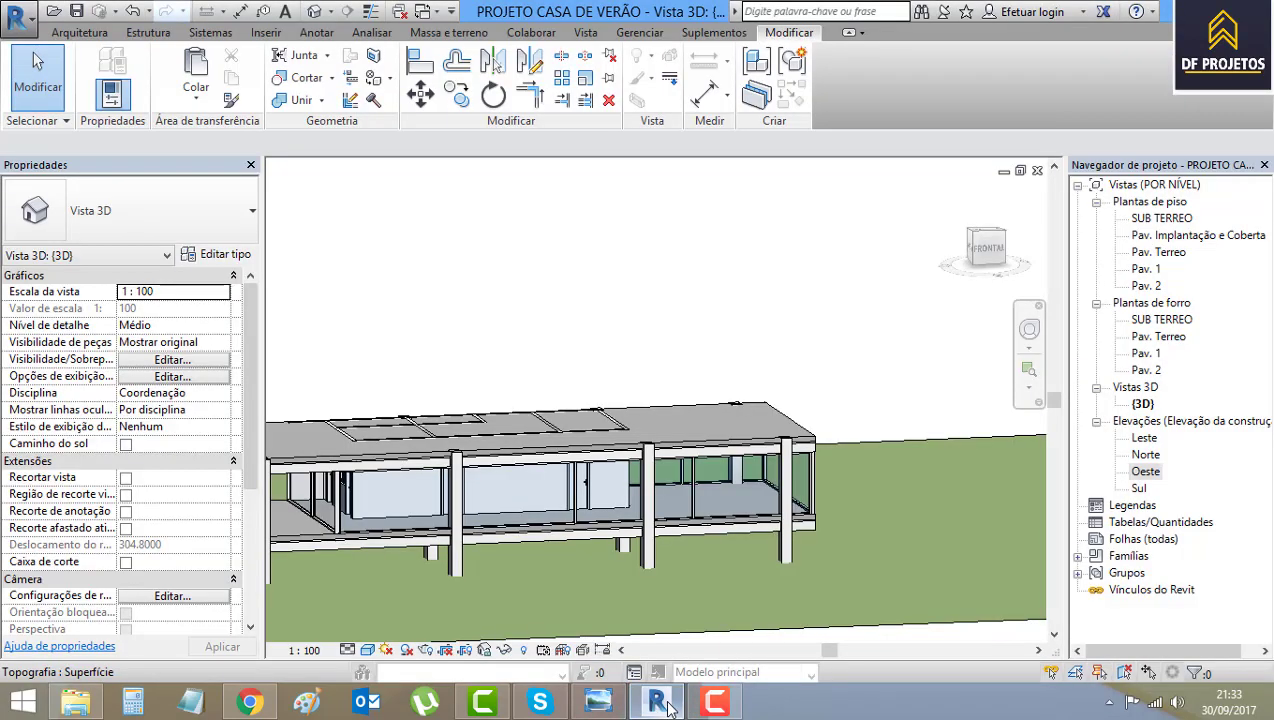
double_click(1158, 252)
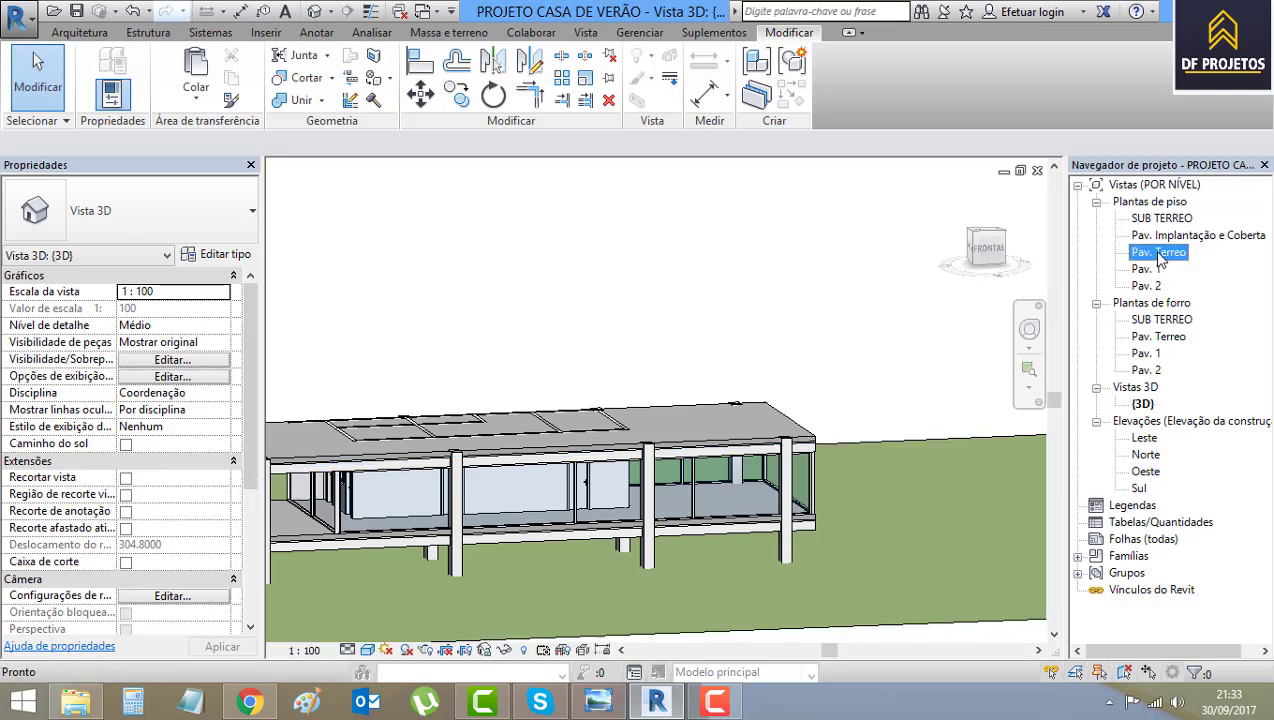
middle_click_drag(840, 410, 590, 452)
scroll(625, 400, "up", 4)
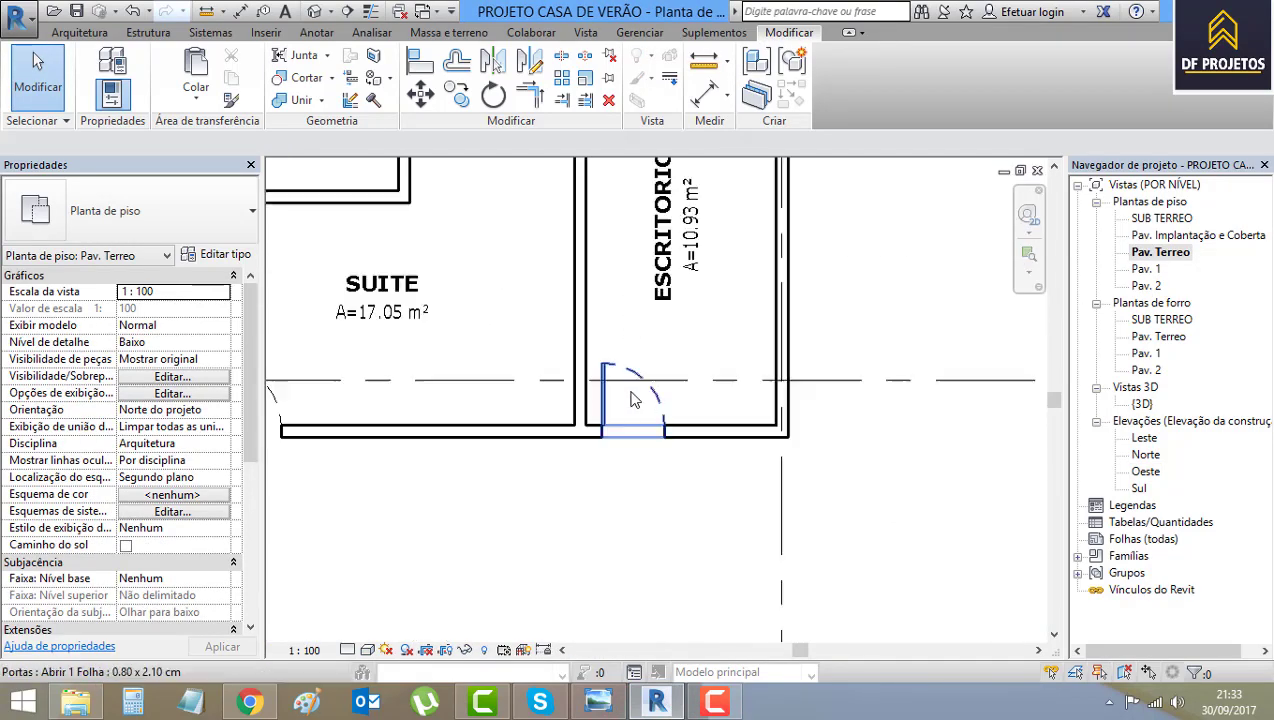
left_click(645, 392)
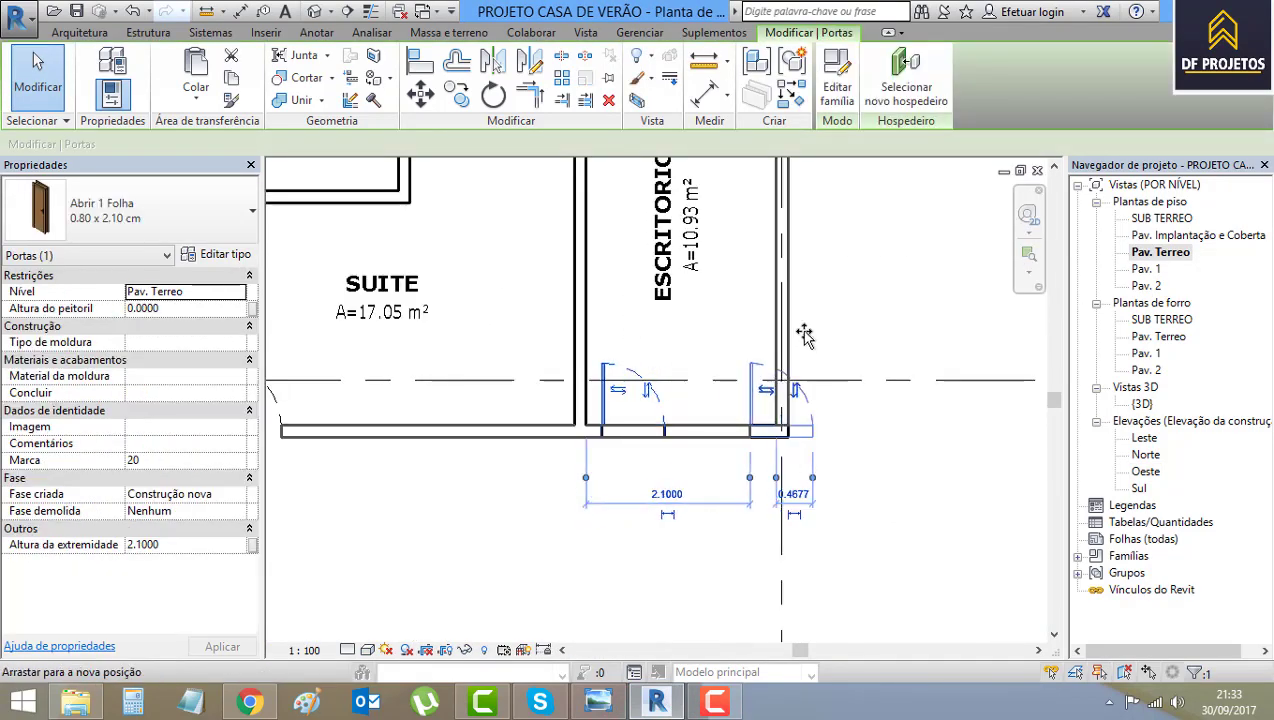
left_click_drag(768, 390, 745, 355)
key("Delete")
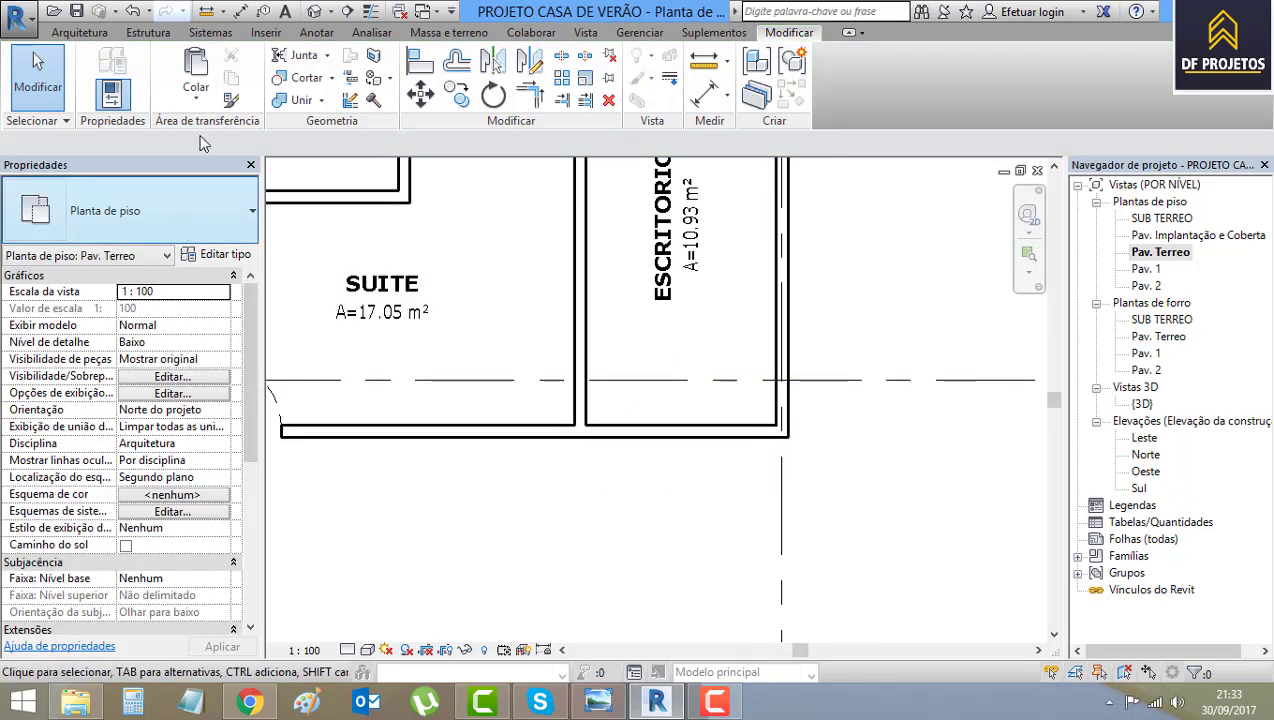
Place a new Abrir 1 Folha 0.80 x 2.10 door, swinging upward, in the office wall.
left_click(72, 33)
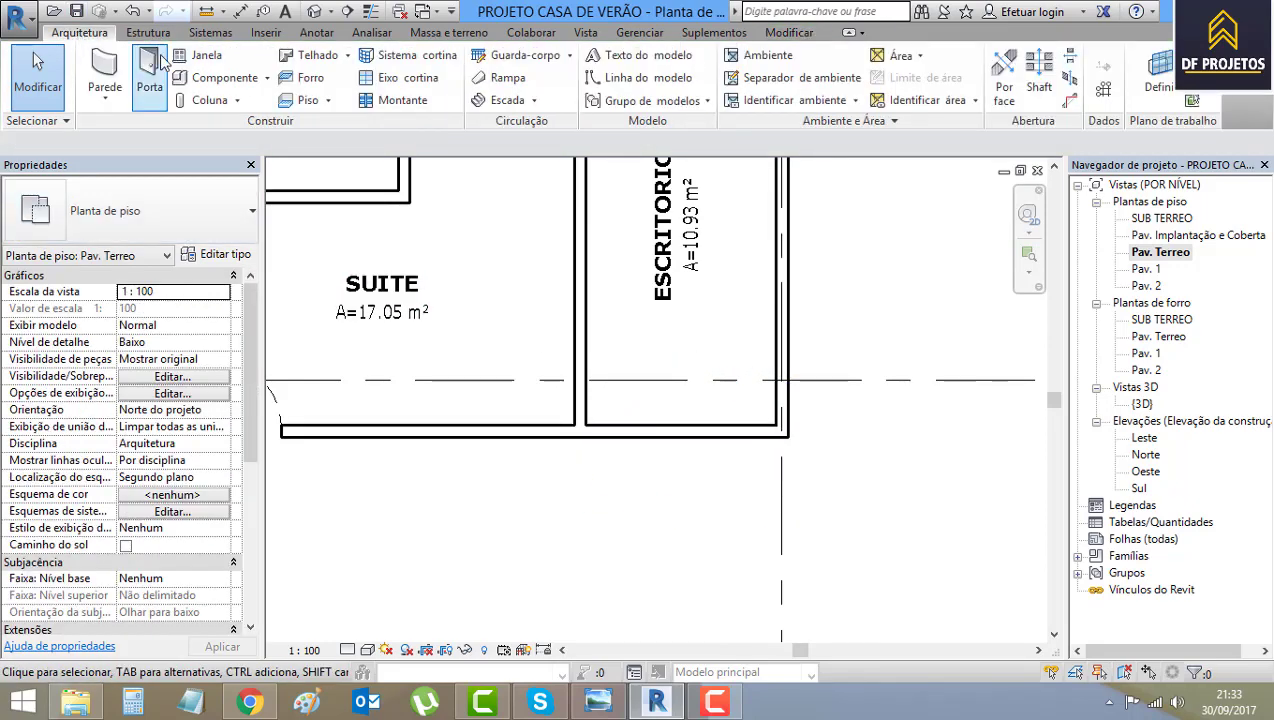
left_click(158, 66)
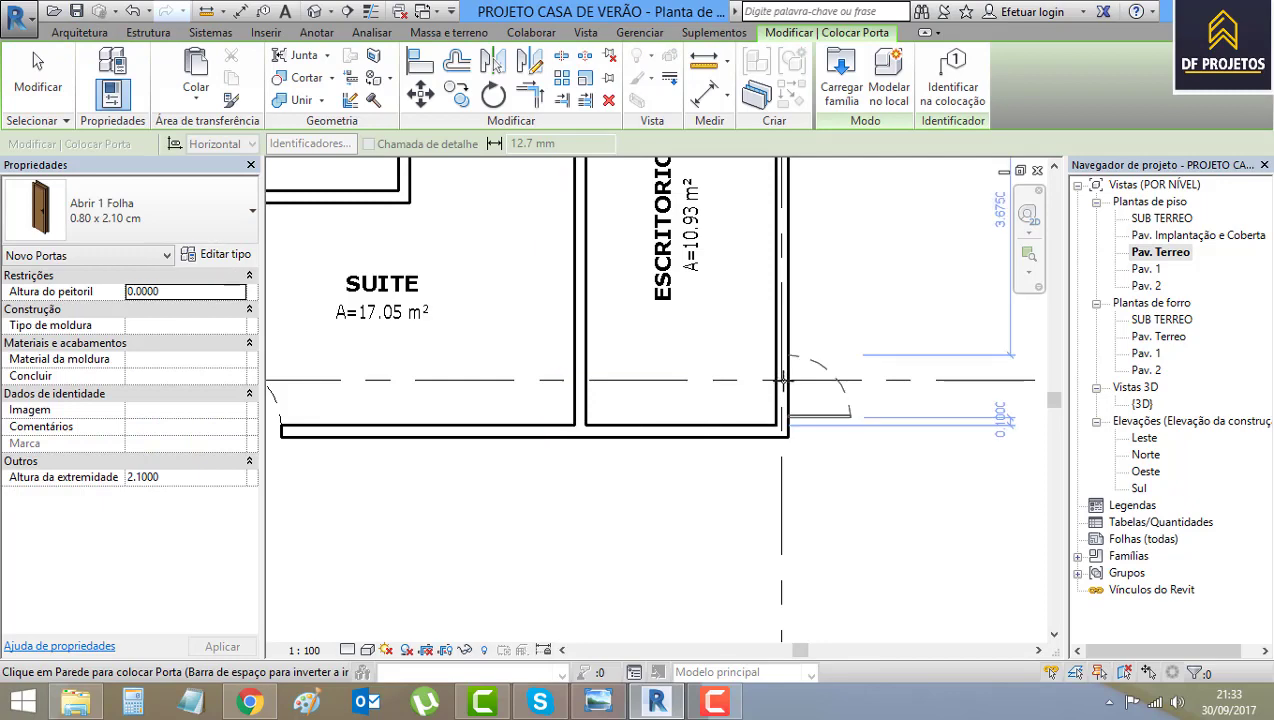
key("space")
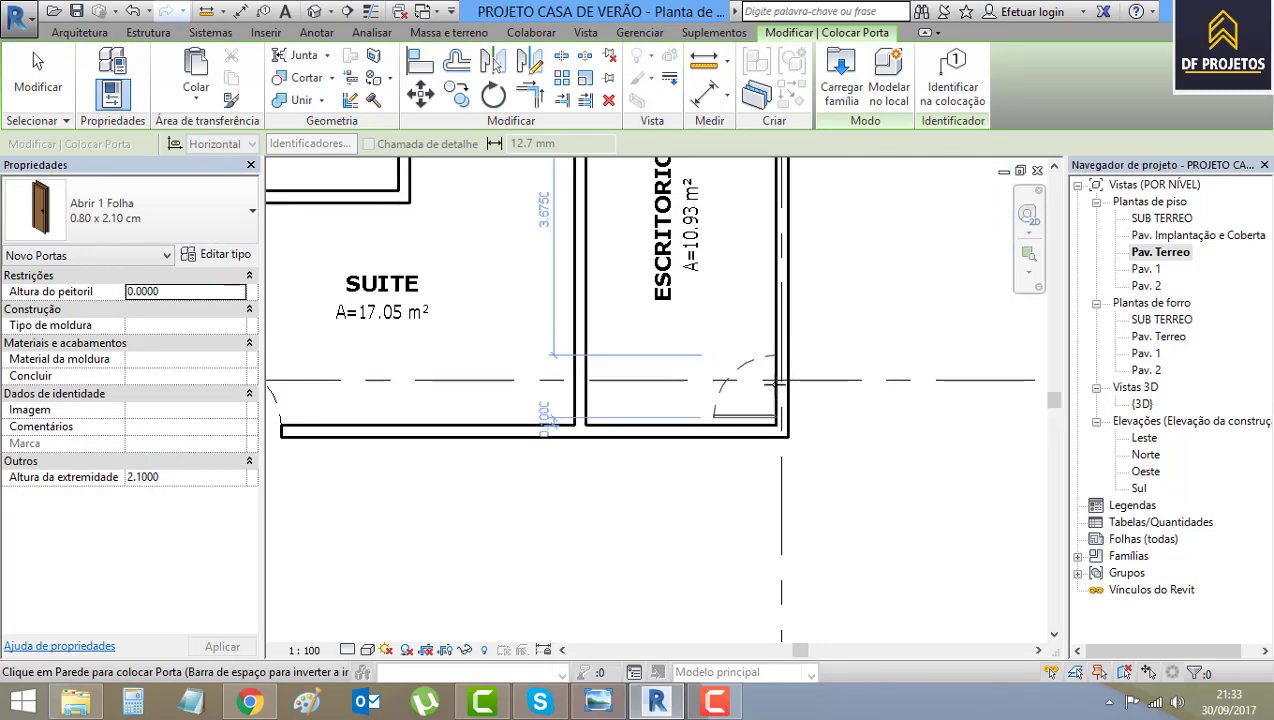
left_click(774, 386)
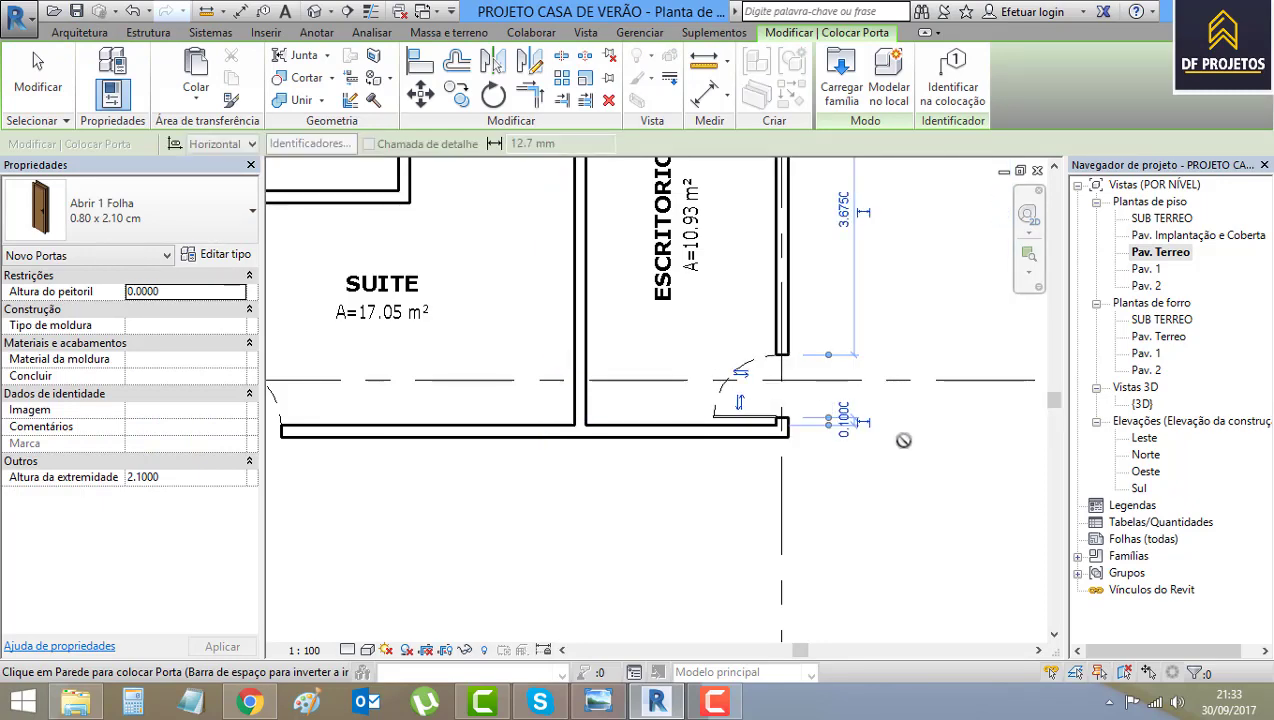
left_click(18, 92)
Zoom out to show the whole floor plan and save the project.
scroll(444, 315, "down", 5)
middle_click_drag(444, 315, 846, 454)
left_click(76, 12)
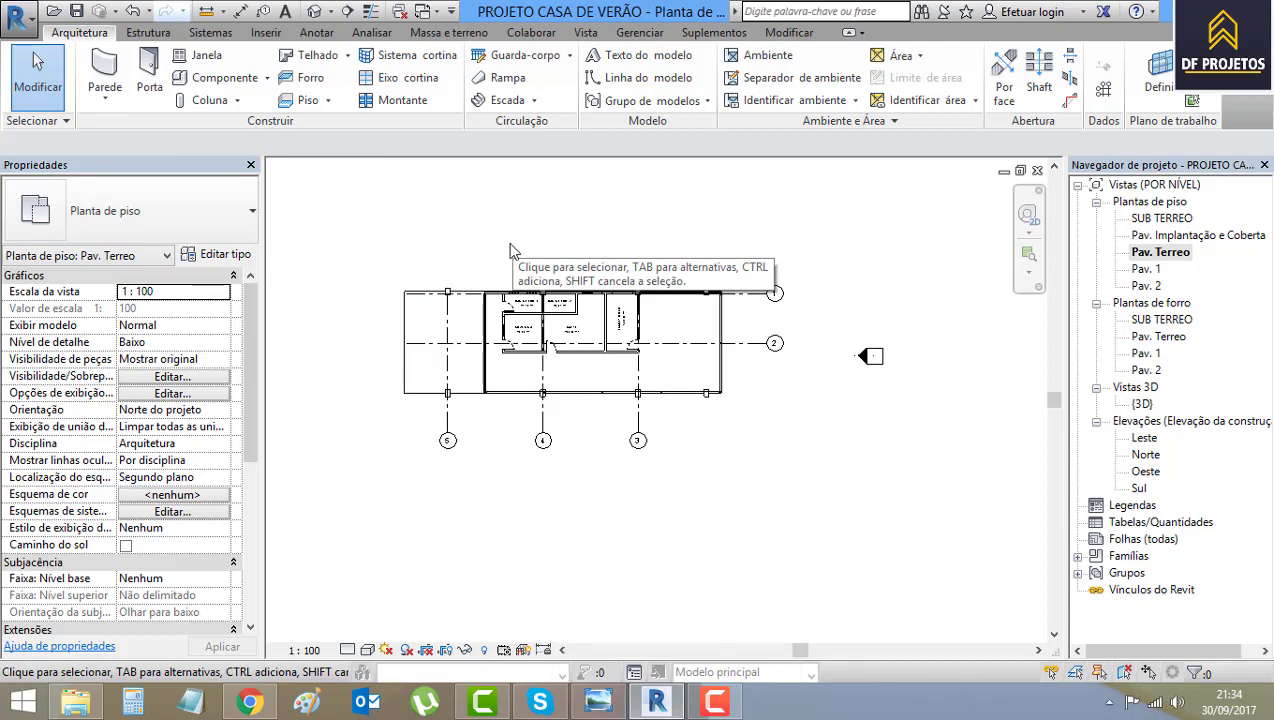
Orbit the {3D} view to see the house from above, then bring up the reference photo.
left_click(318, 12)
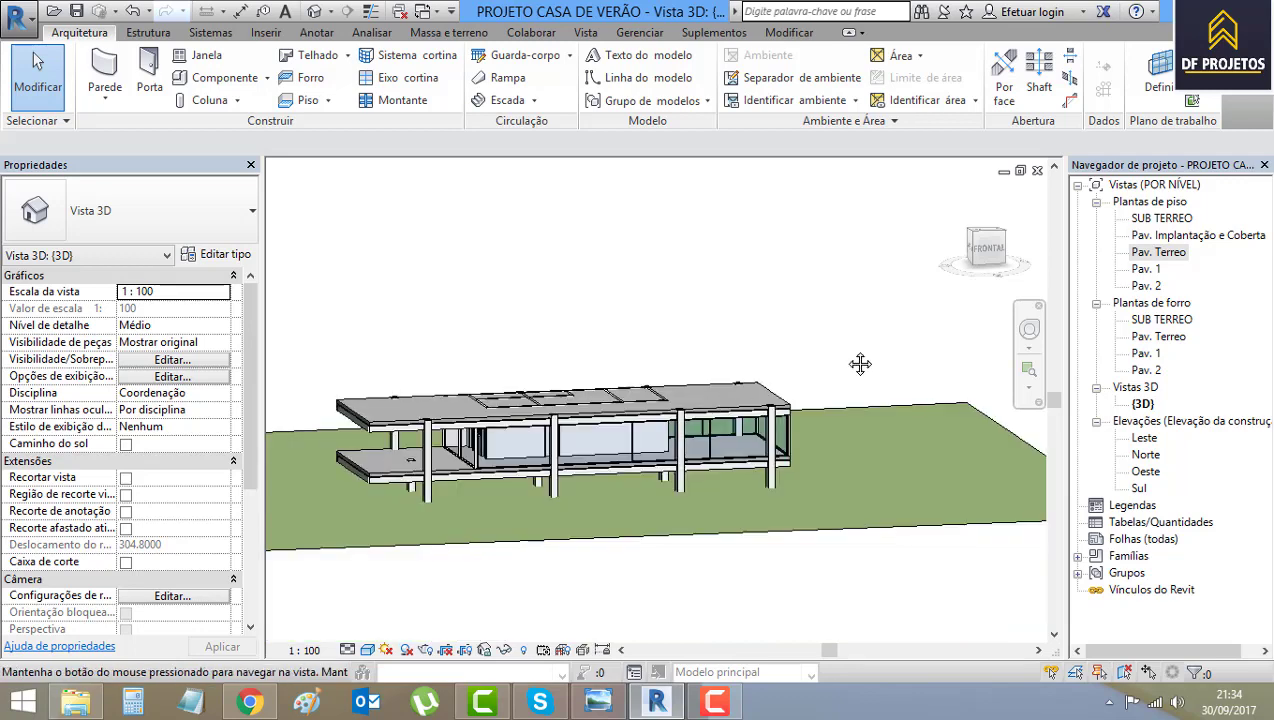
middle_click_drag(860, 364, 660, 433, "shift")
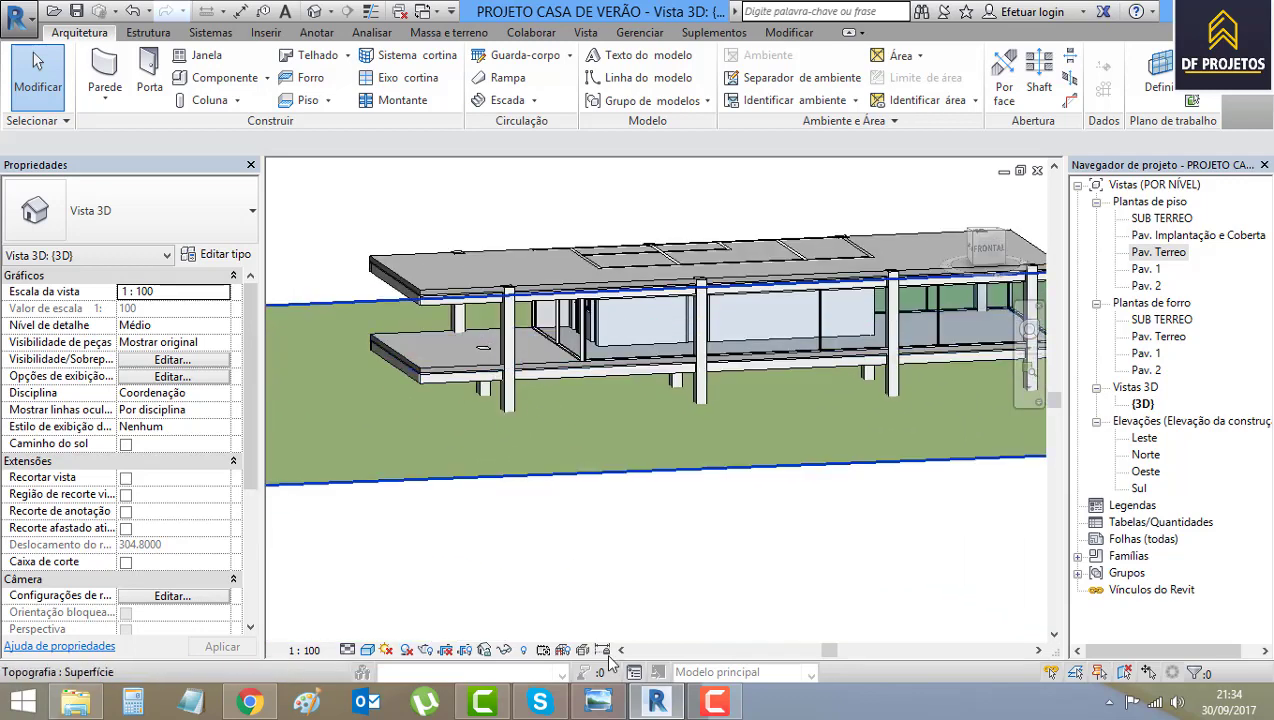
left_click(598, 702)
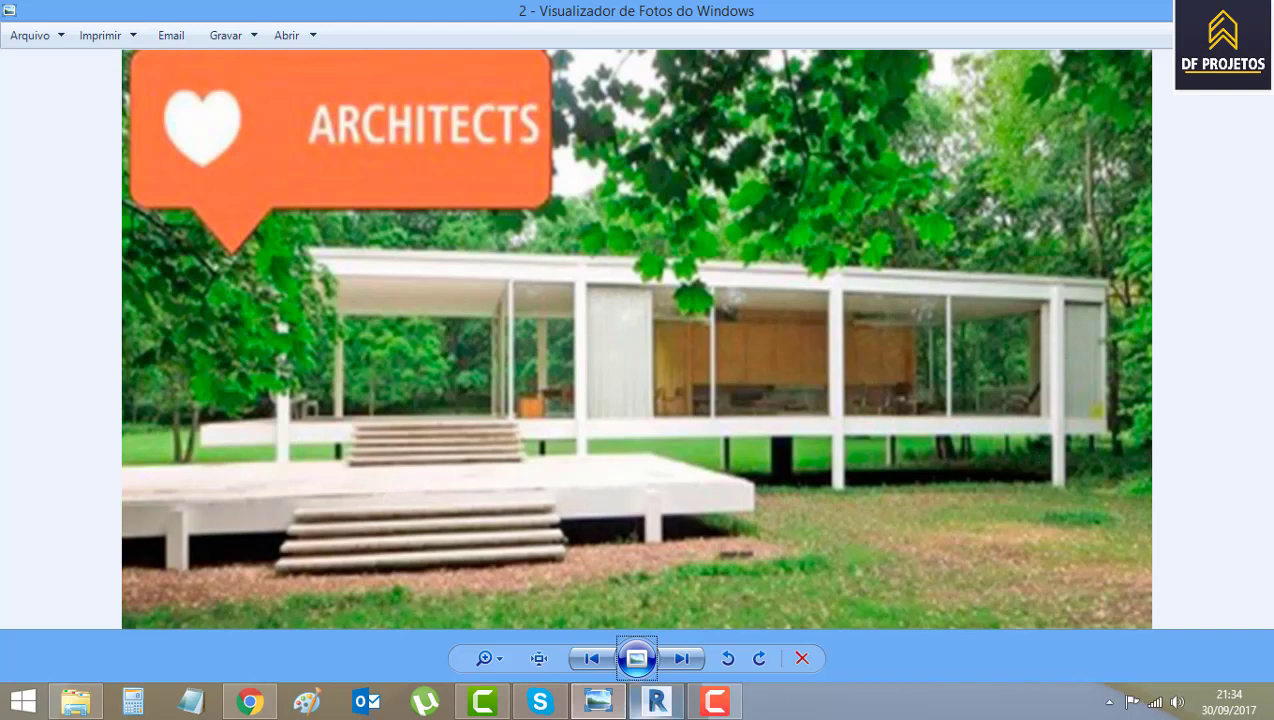
Alternate between the zoomed Revit 3D model and the Farnsworth photo, finishing on Revit's 3D view.
left_click(660, 701)
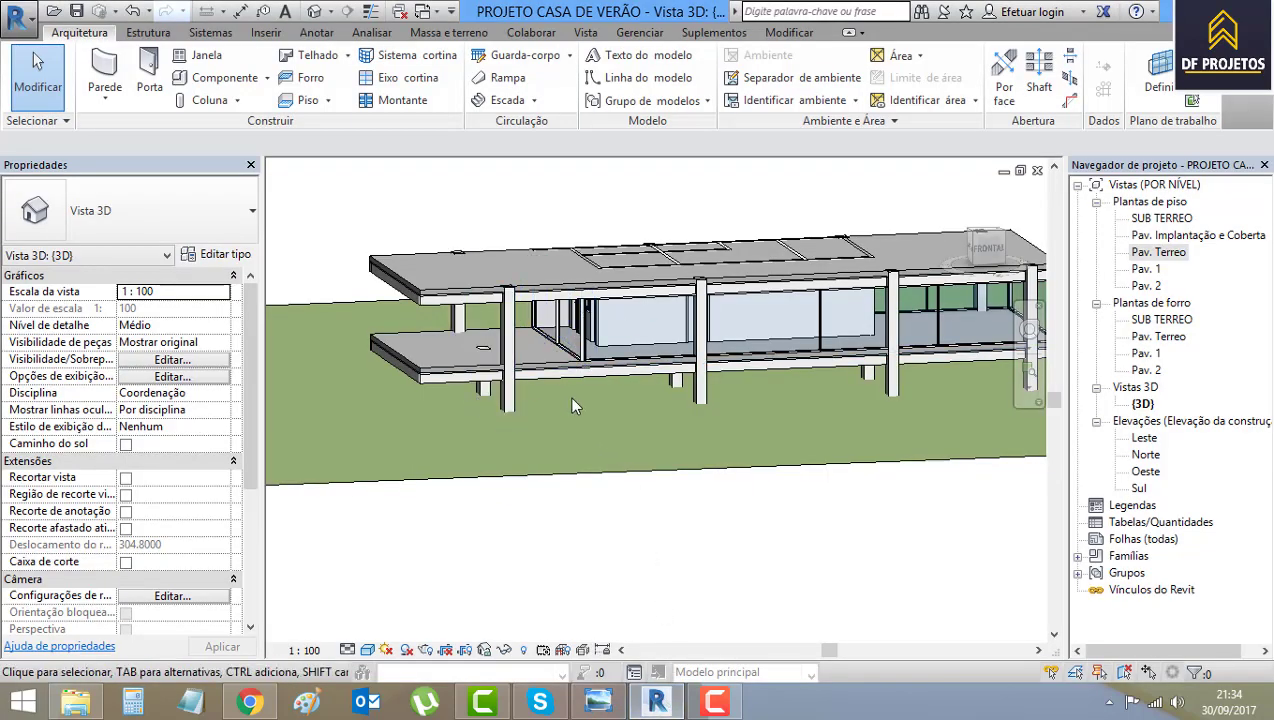
scroll(536, 332, "up", 2)
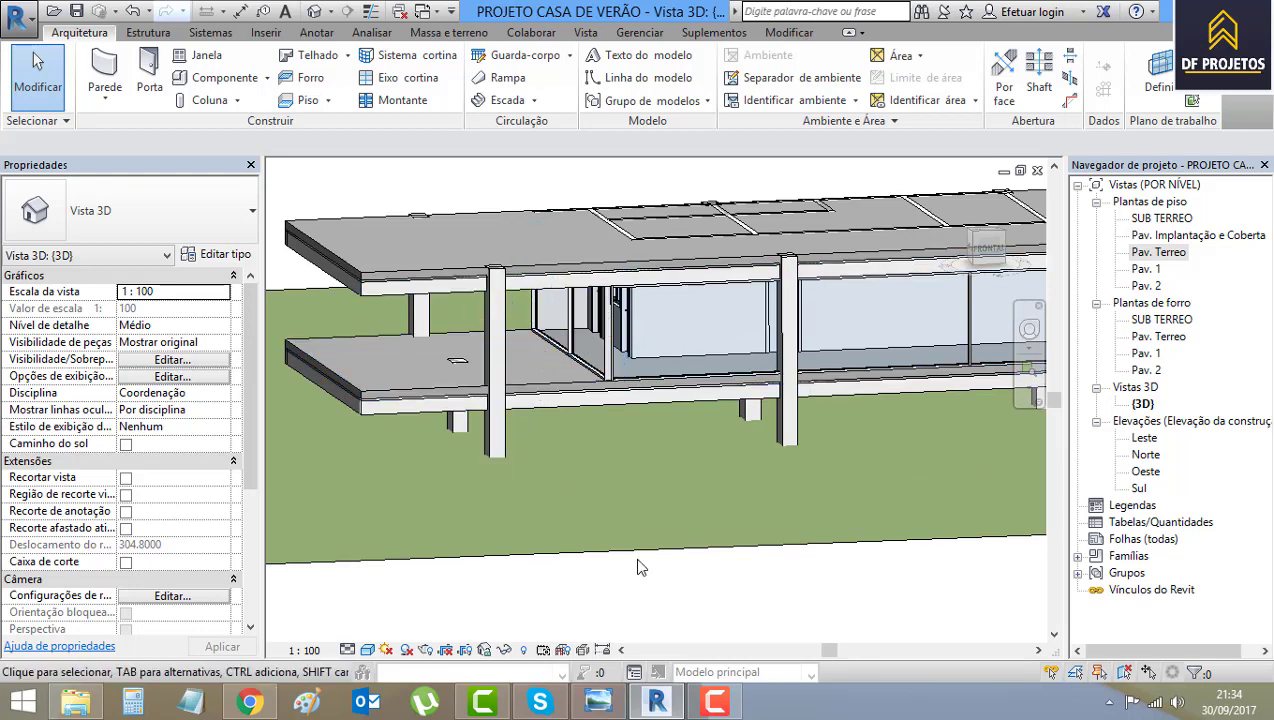
left_click(606, 706)
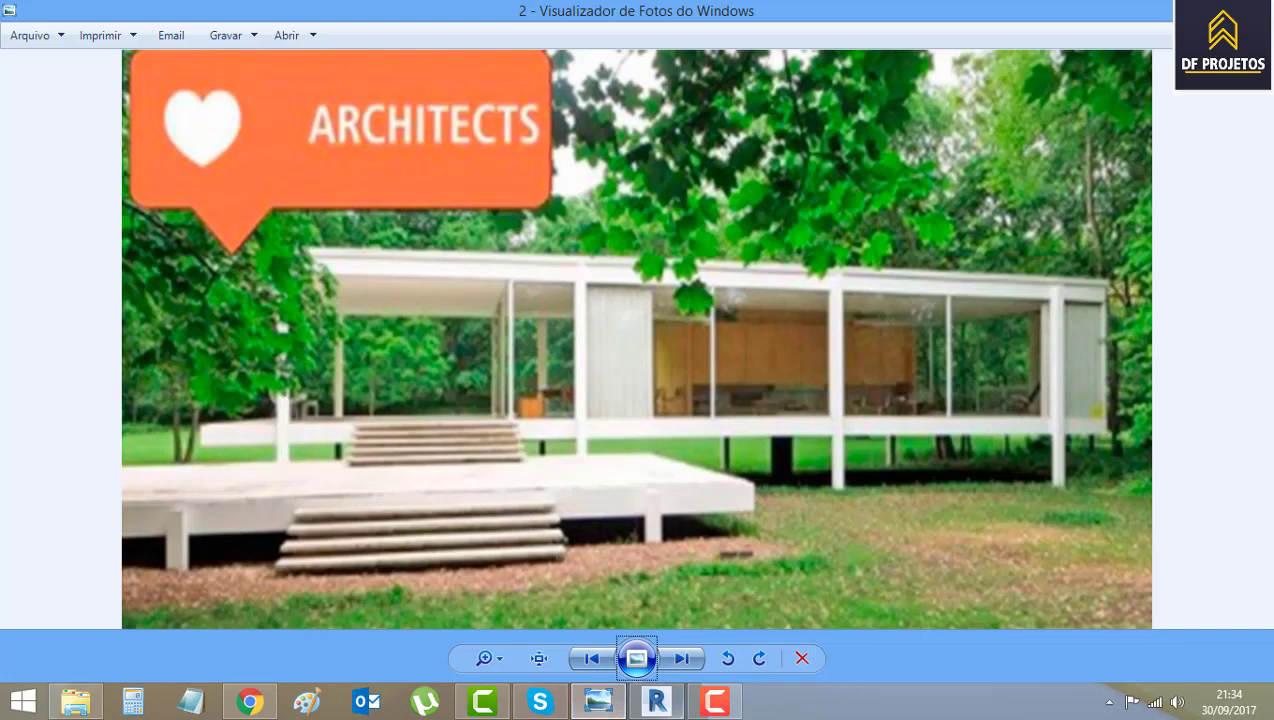
left_click(656, 702)
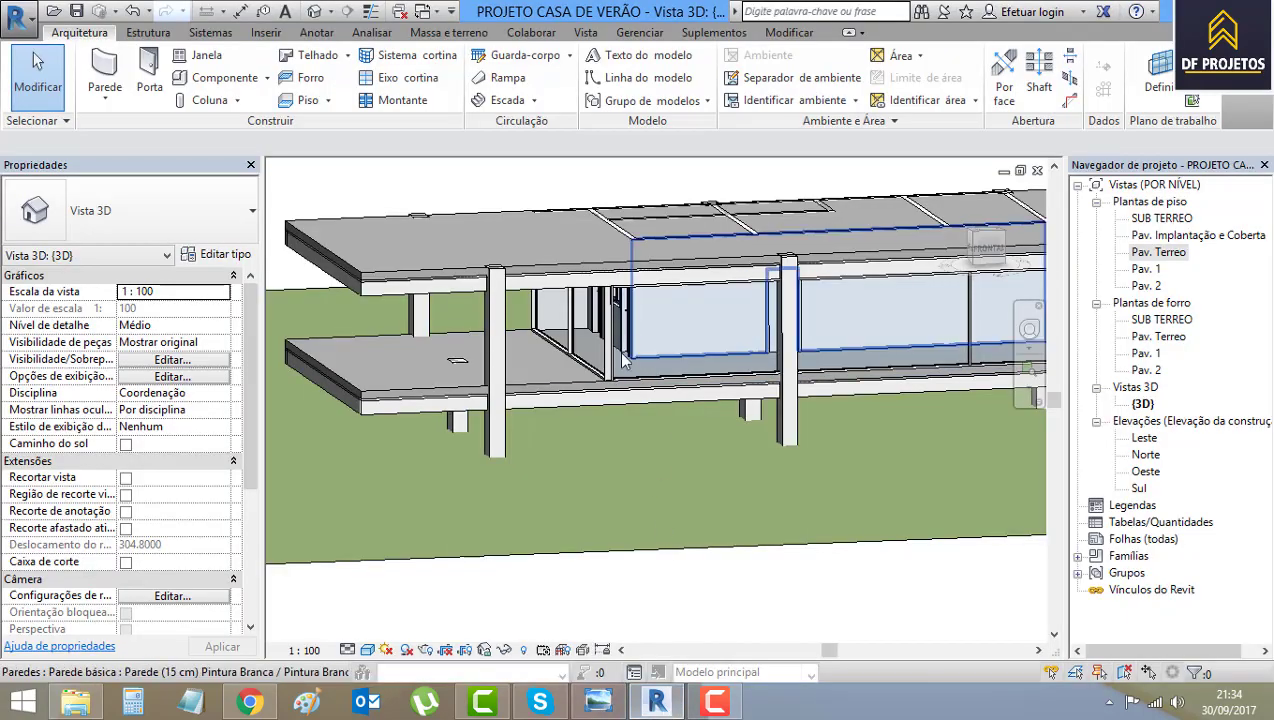
On Pav. Terreo, select the two left-end columns and move grid line 5 to the left.
double_click(1158, 253)
scroll(418, 313, "up", 5)
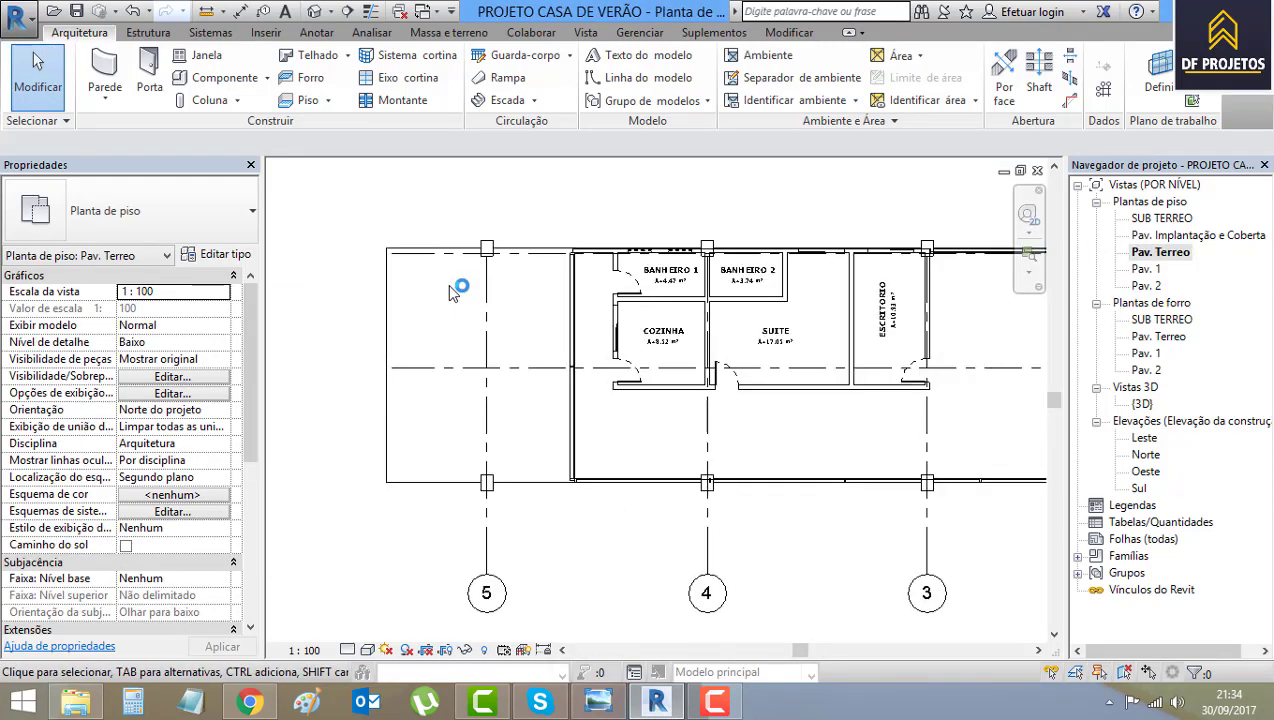
left_click(506, 227)
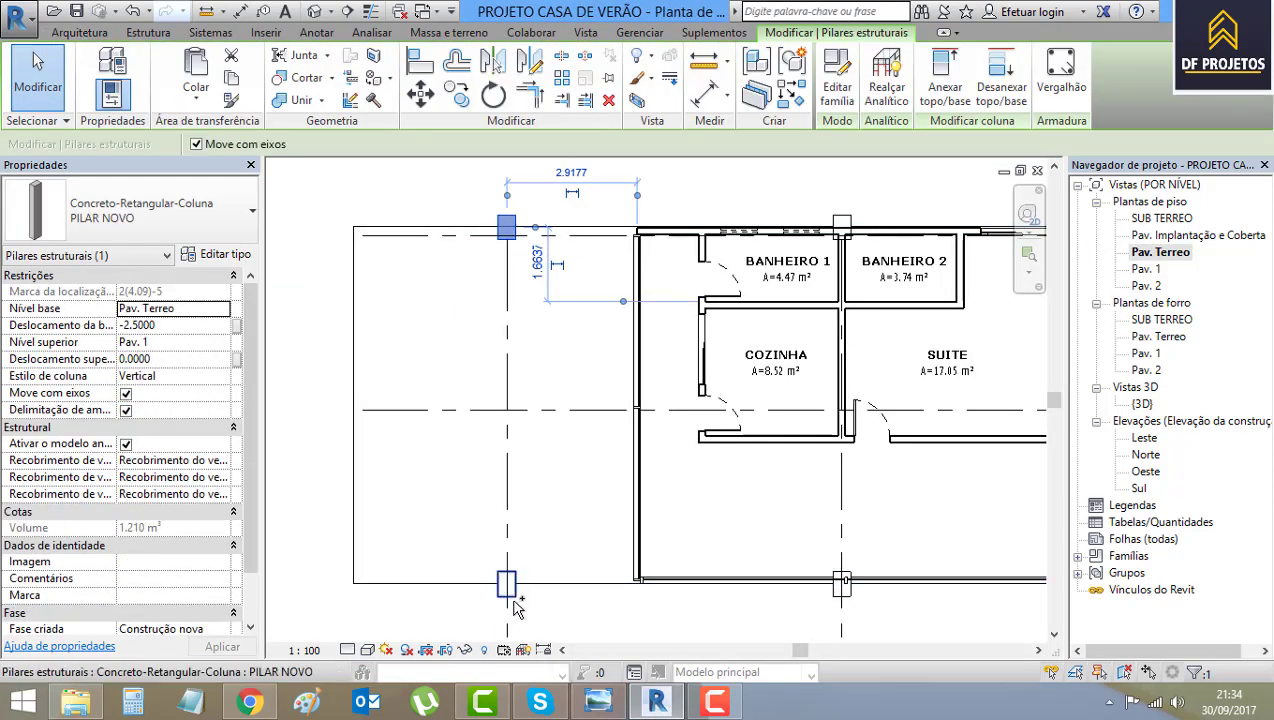
left_click(510, 582, "ctrl")
middle_click_drag(510, 582, 620, 493)
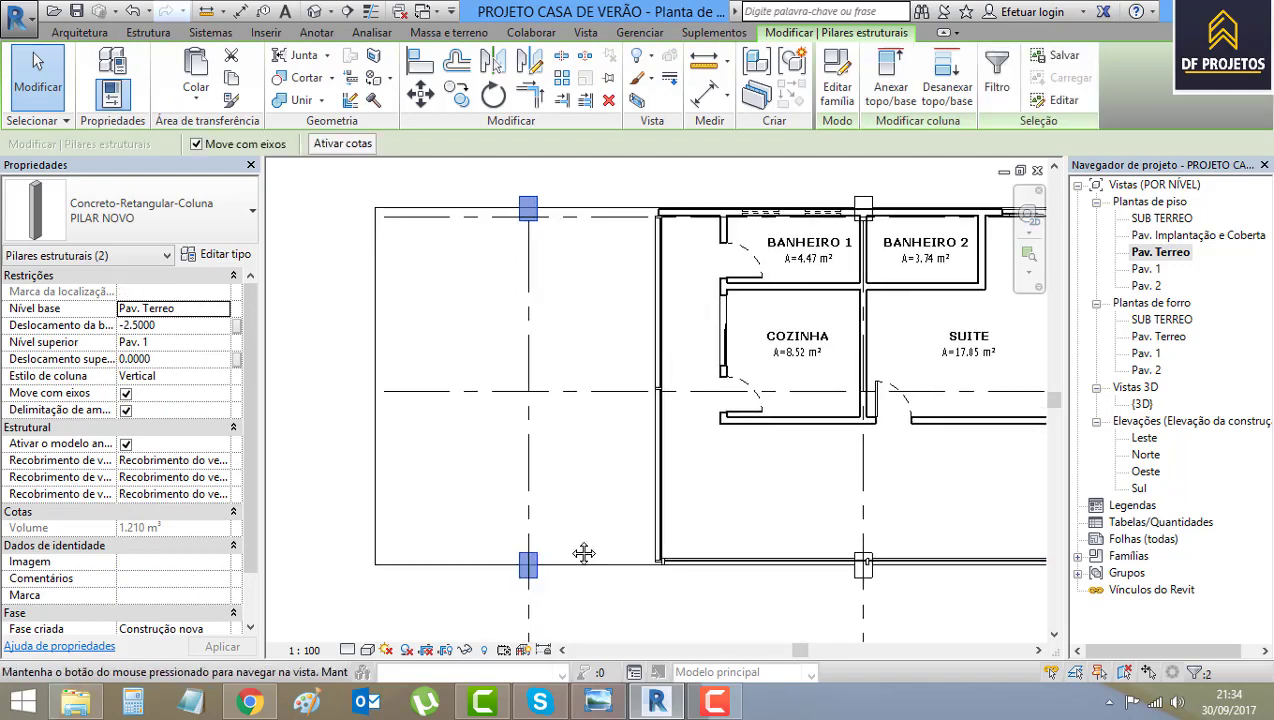
left_click_drag(620, 413, 528, 416)
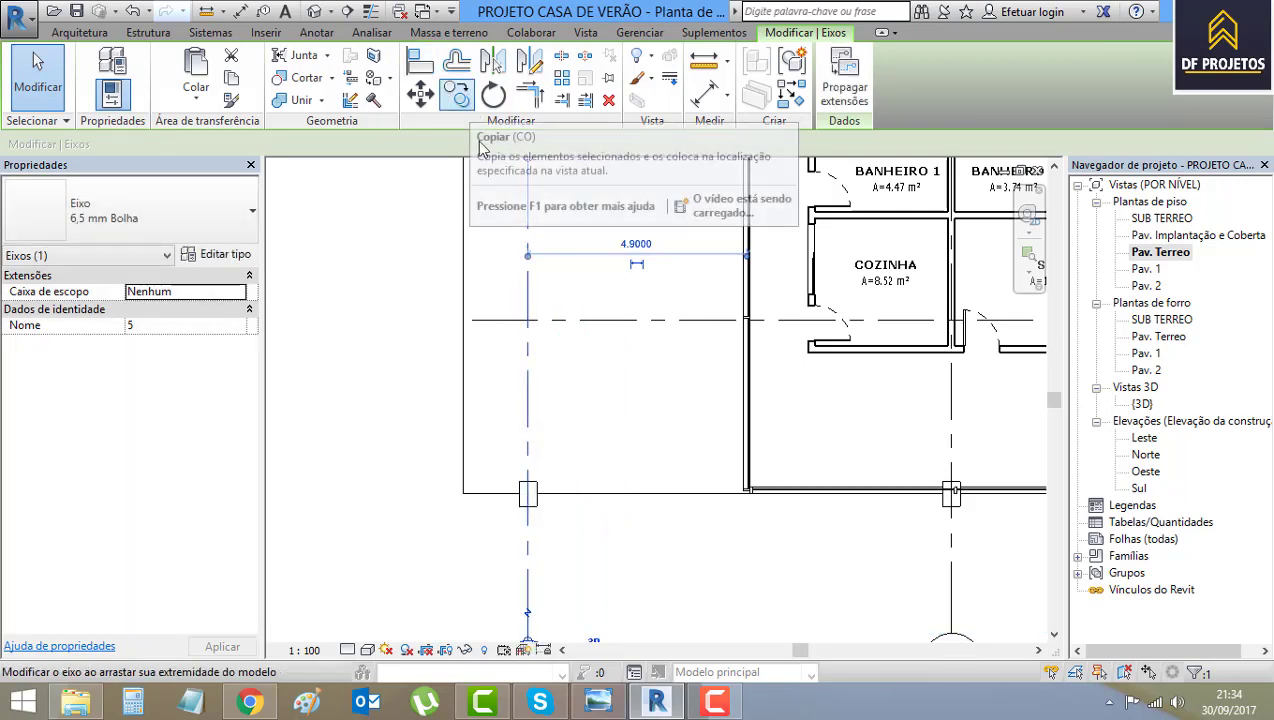
Drag the top-left column onto the grid 5 intersection, 4.90 m from the kitchen wall.
scroll(665, 412, "down", 2)
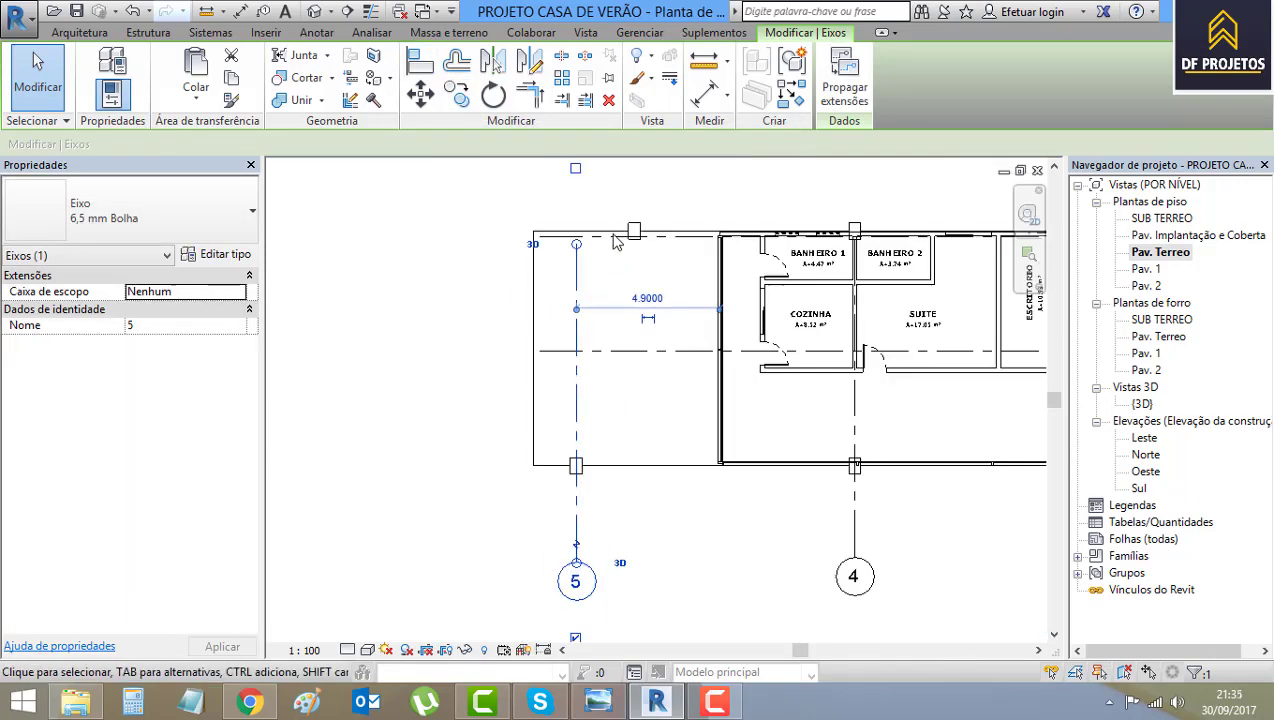
scroll(616, 221, "up", 2)
left_click(645, 229)
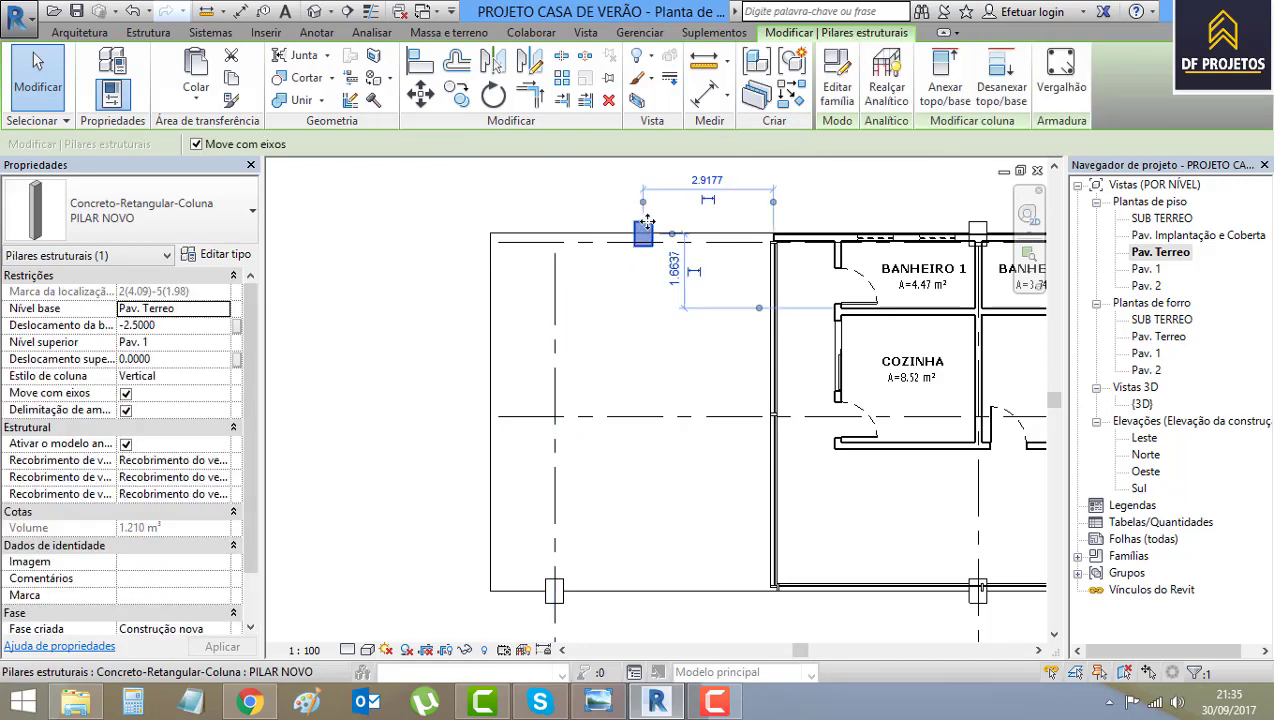
left_click_drag(645, 229, 562, 222)
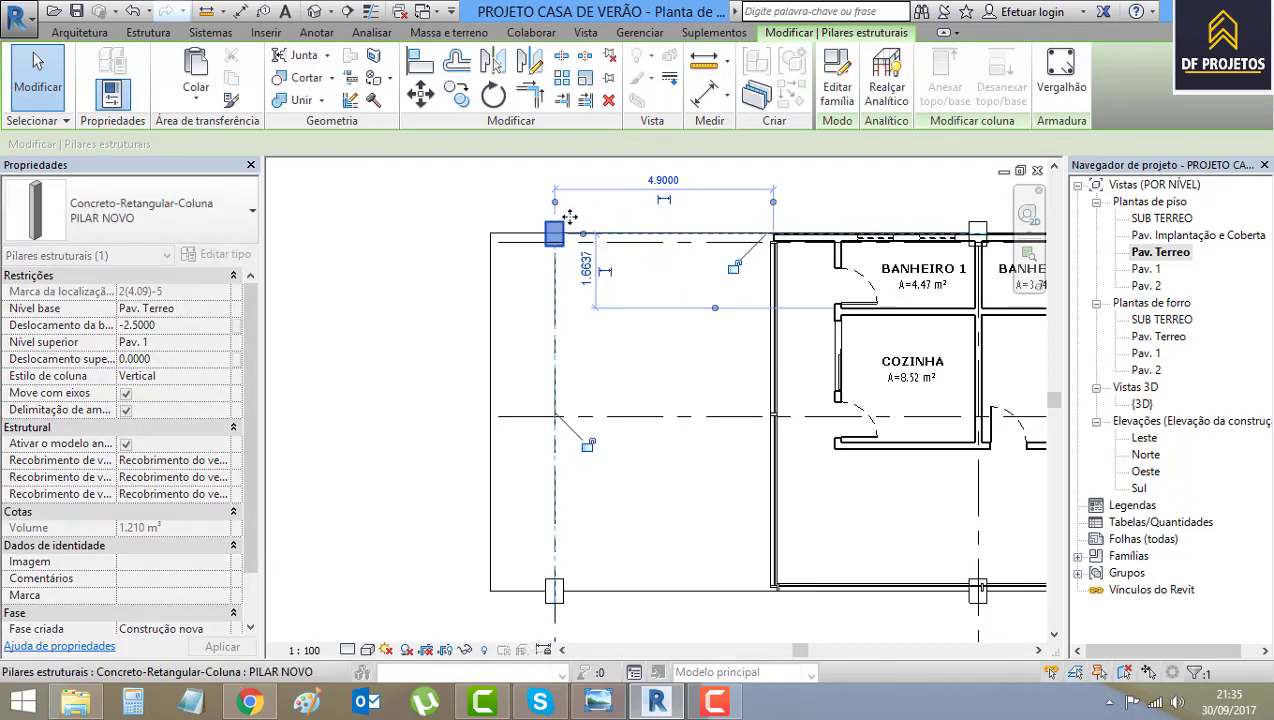
key("Escape")
scroll(648, 446, "down", 2)
middle_click_drag(648, 446, 624, 421)
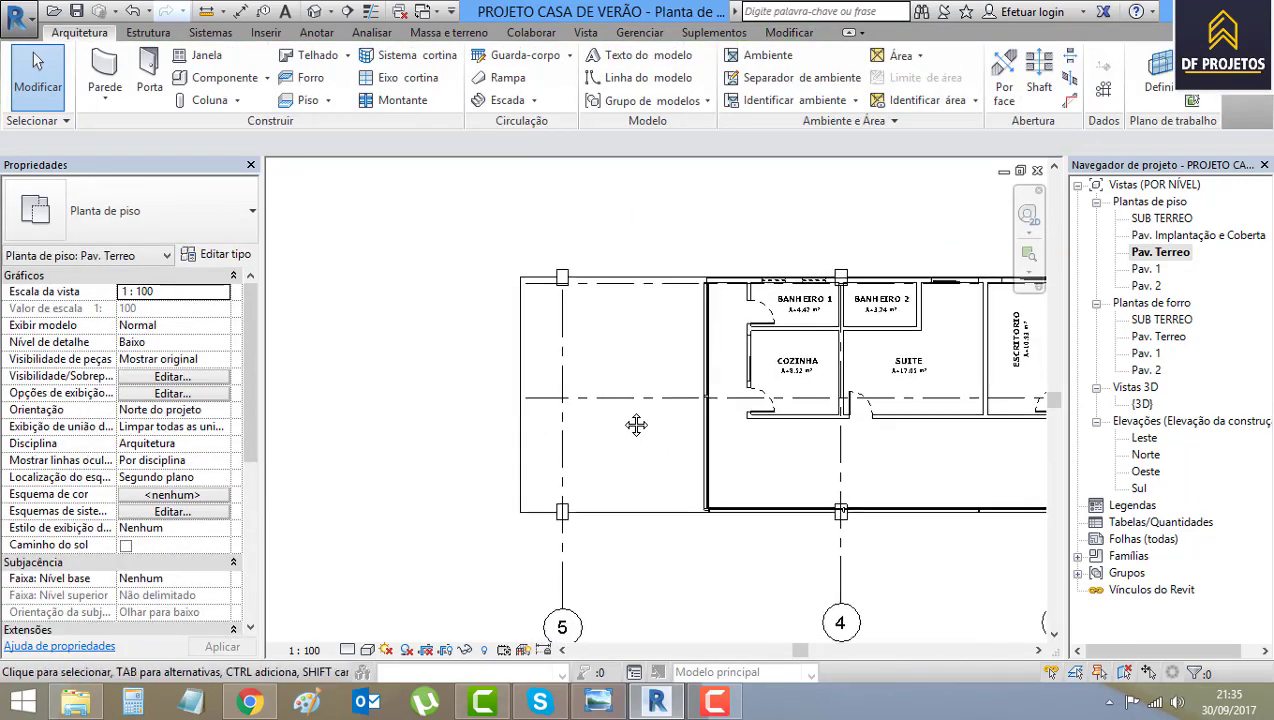
Open the SUB TERREO beam plan and zoom out to check it.
double_click(1160, 218)
scroll(597, 347, "down", 2)
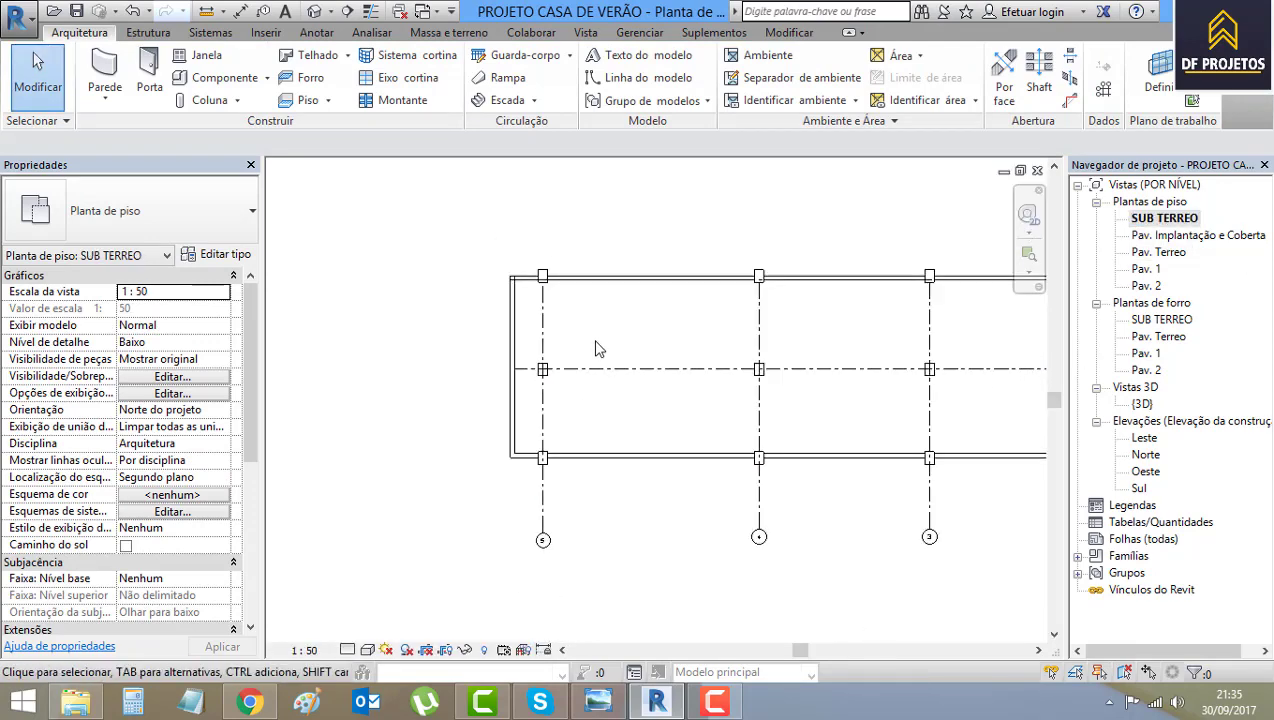
scroll(685, 353, "down", 2)
Return to the {3D} view, save the project, and bring up the reference photo.
left_click(314, 11)
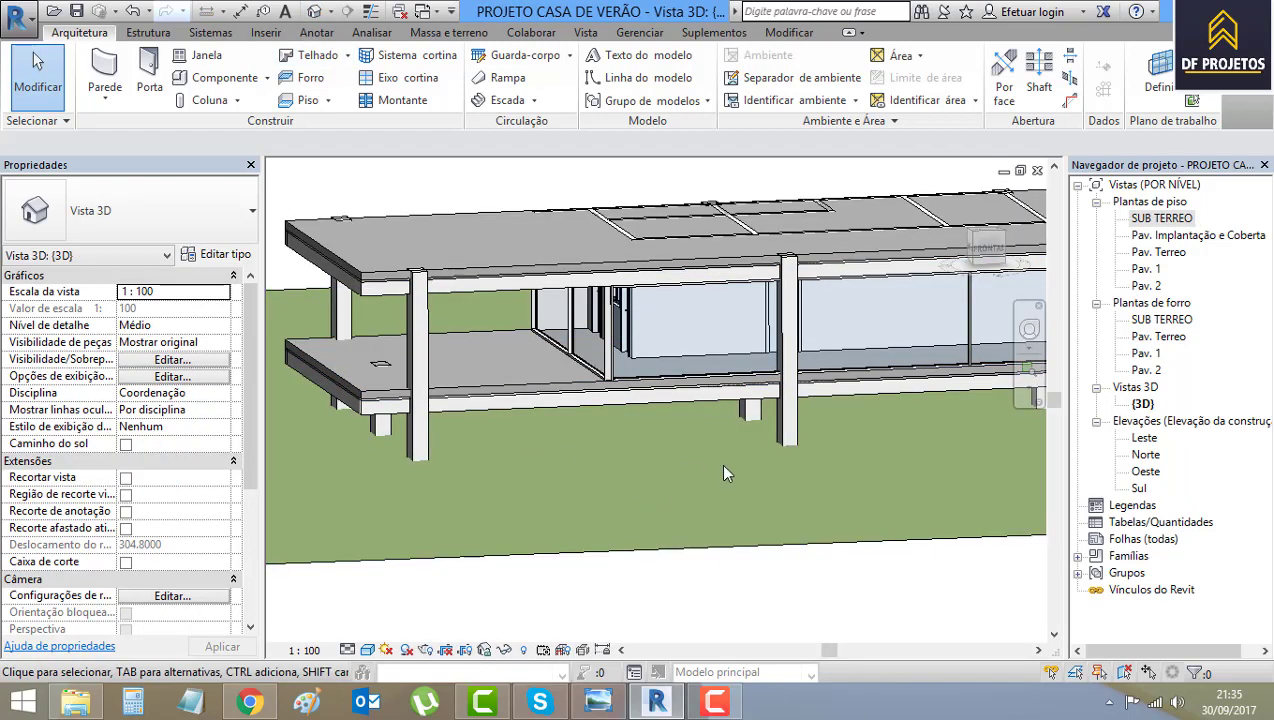
left_click(76, 11)
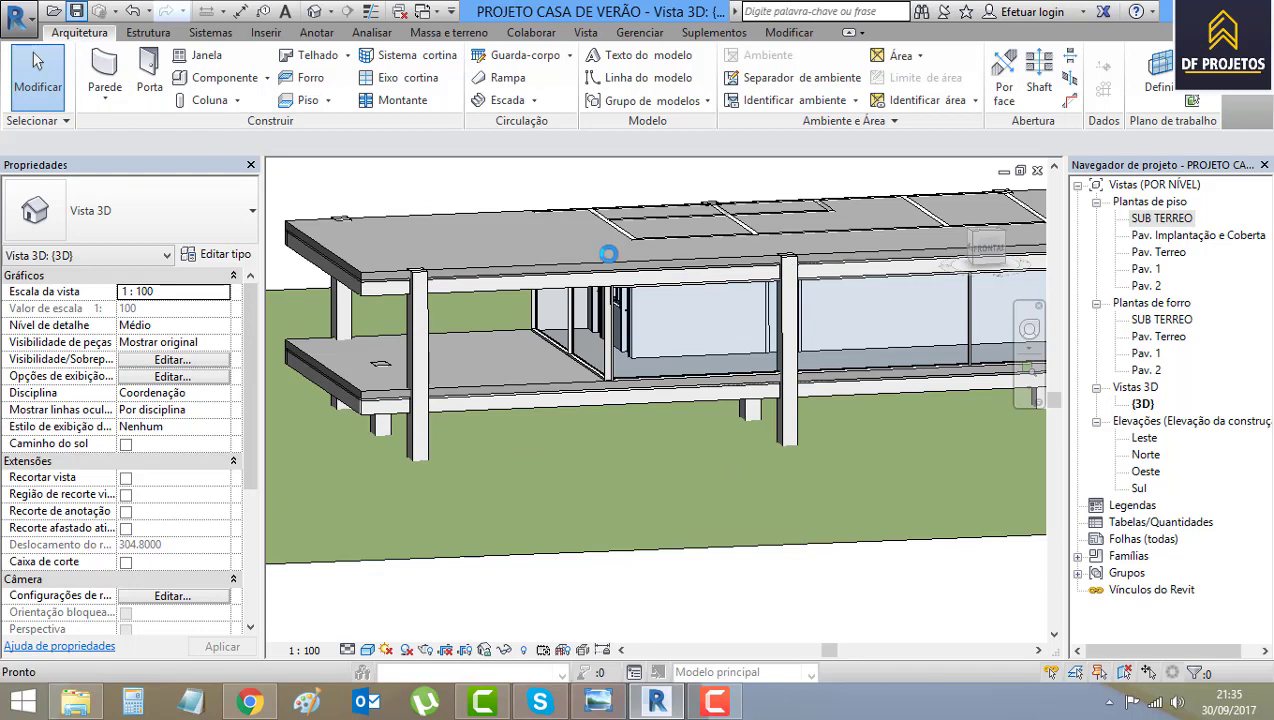
left_click(598, 701)
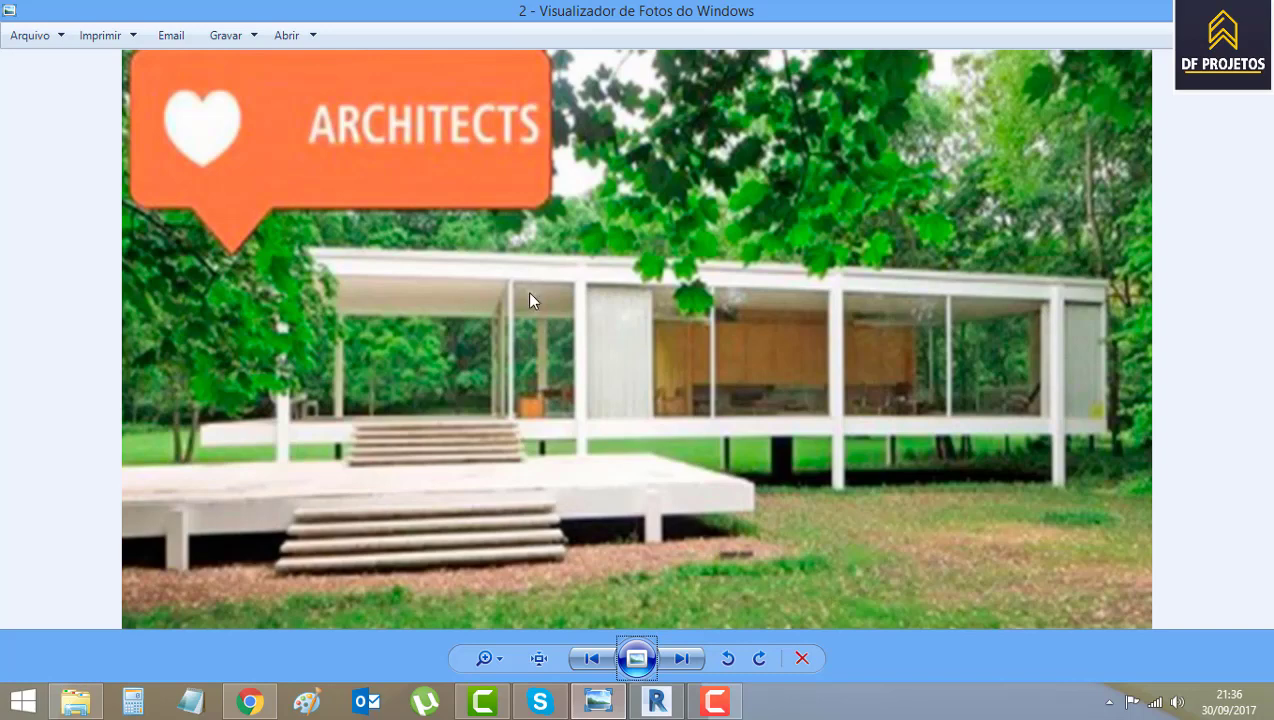
Return to Revit's 3D view and zoom out to show the whole glazed house.
left_click(656, 702)
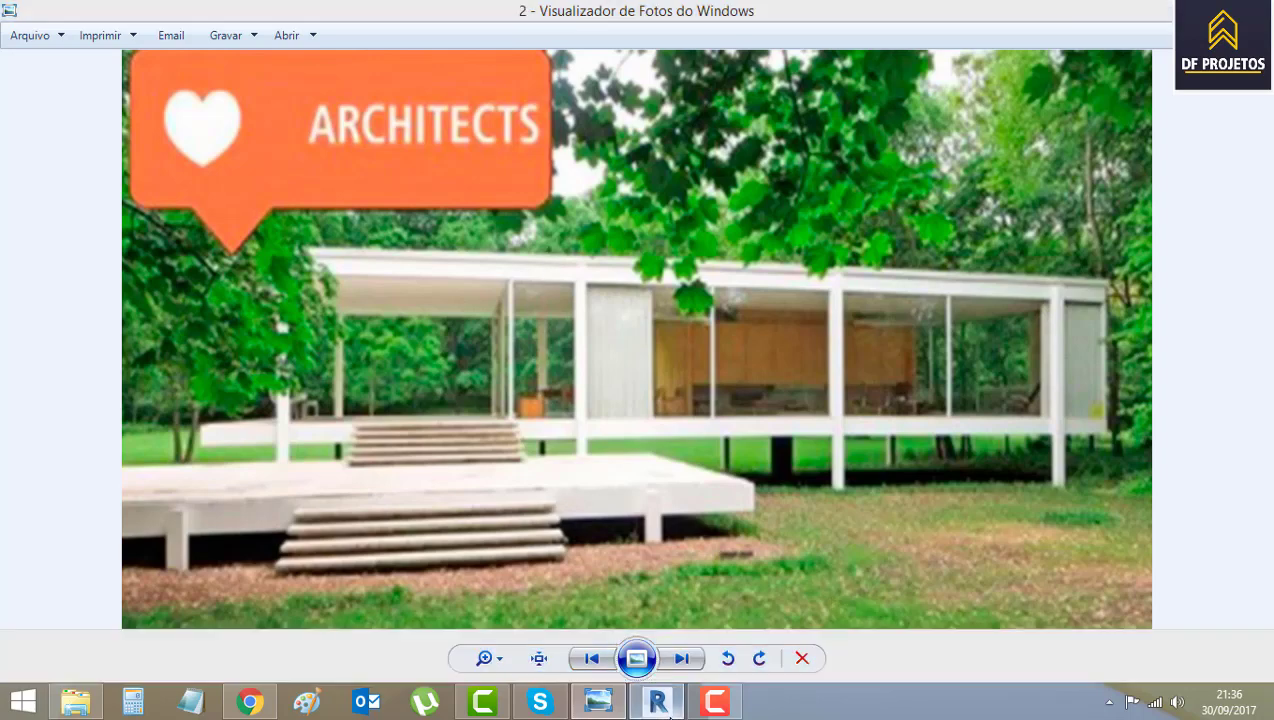
scroll(785, 370, "down", 2)
scroll(732, 440, "down", 2)
scroll(745, 498, "down", 1)
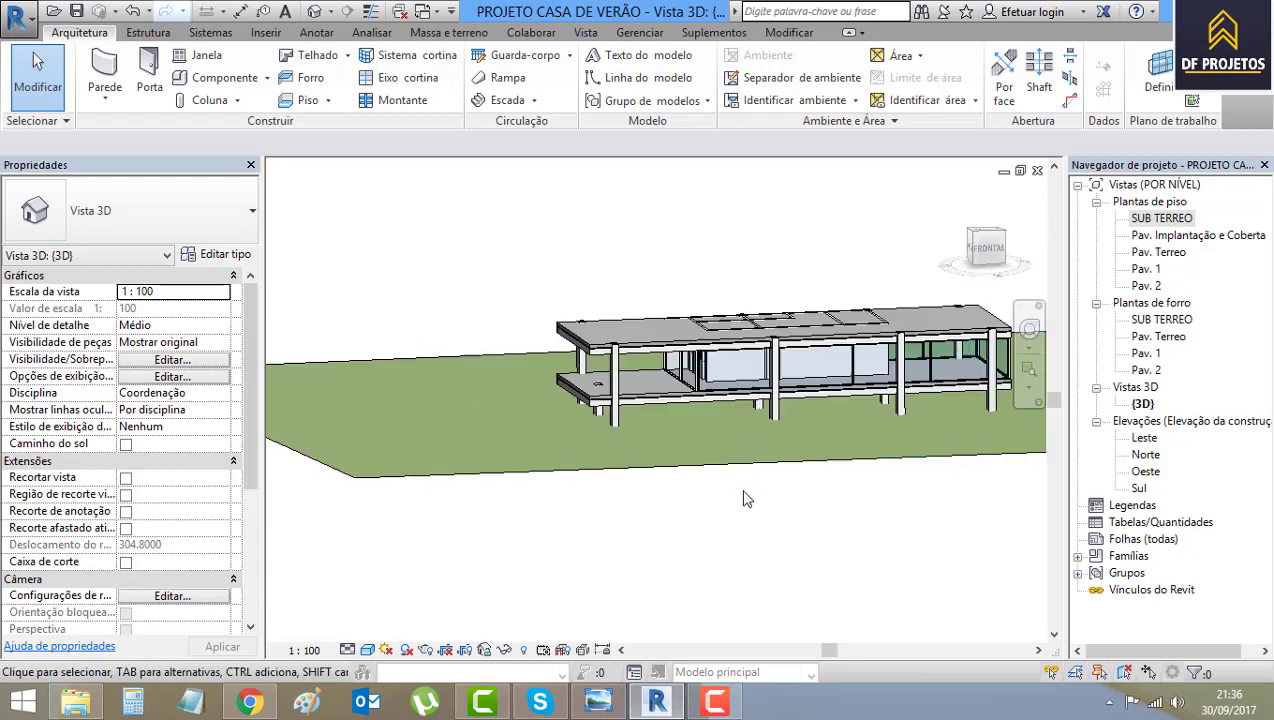